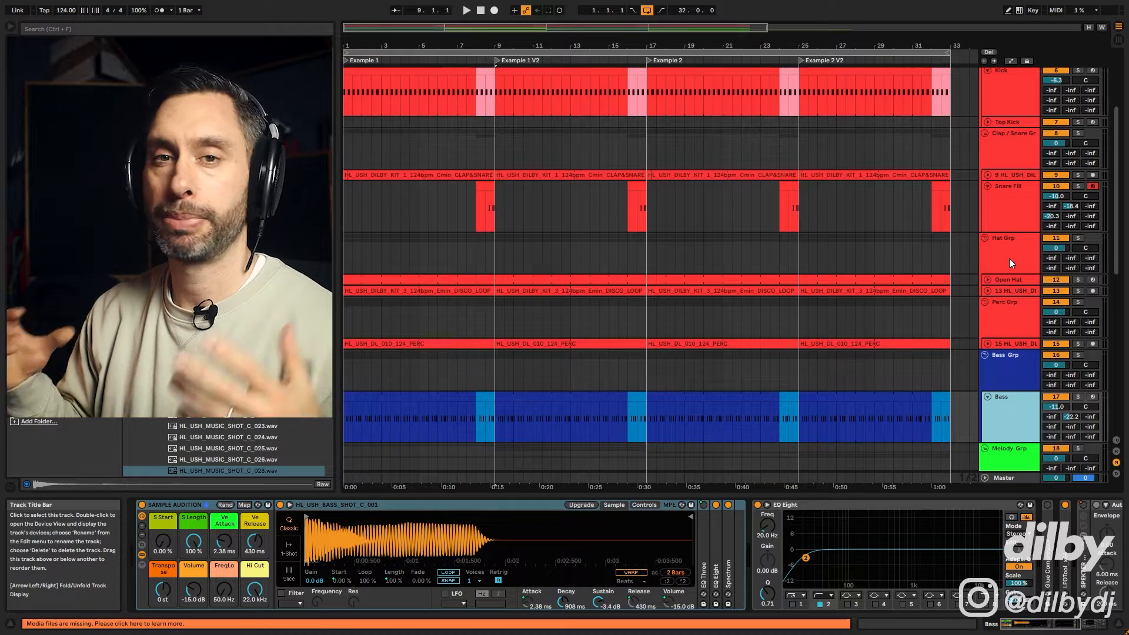
- Play the arrangement from the start and look over its drum, bass and melody tracks, including the Pad
key(space)
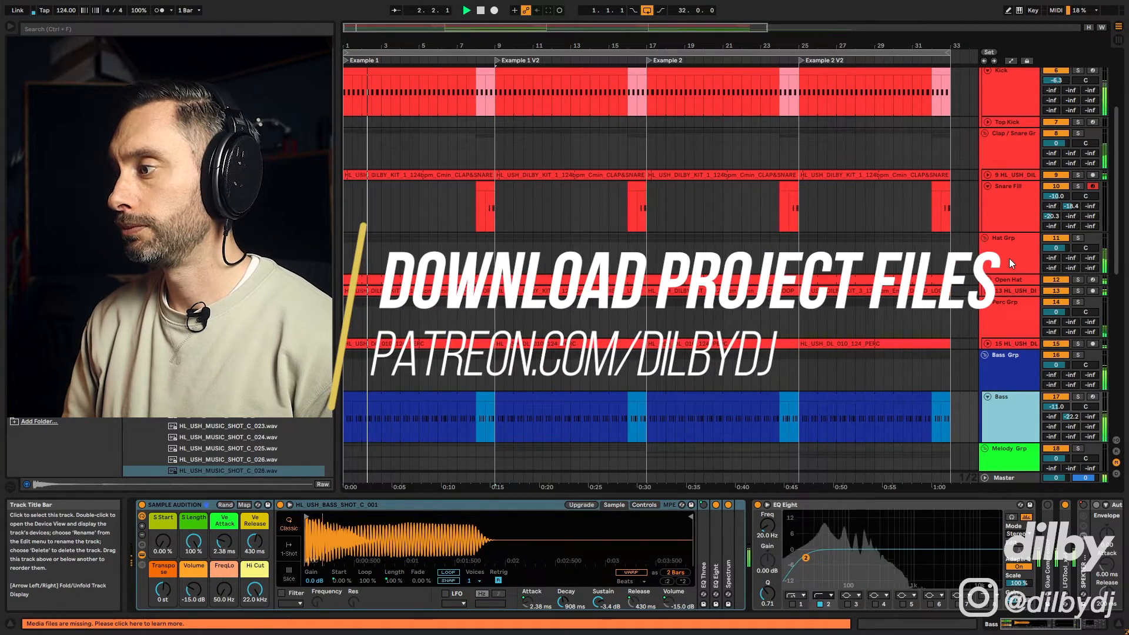
scroll(1011, 150, up, 2)
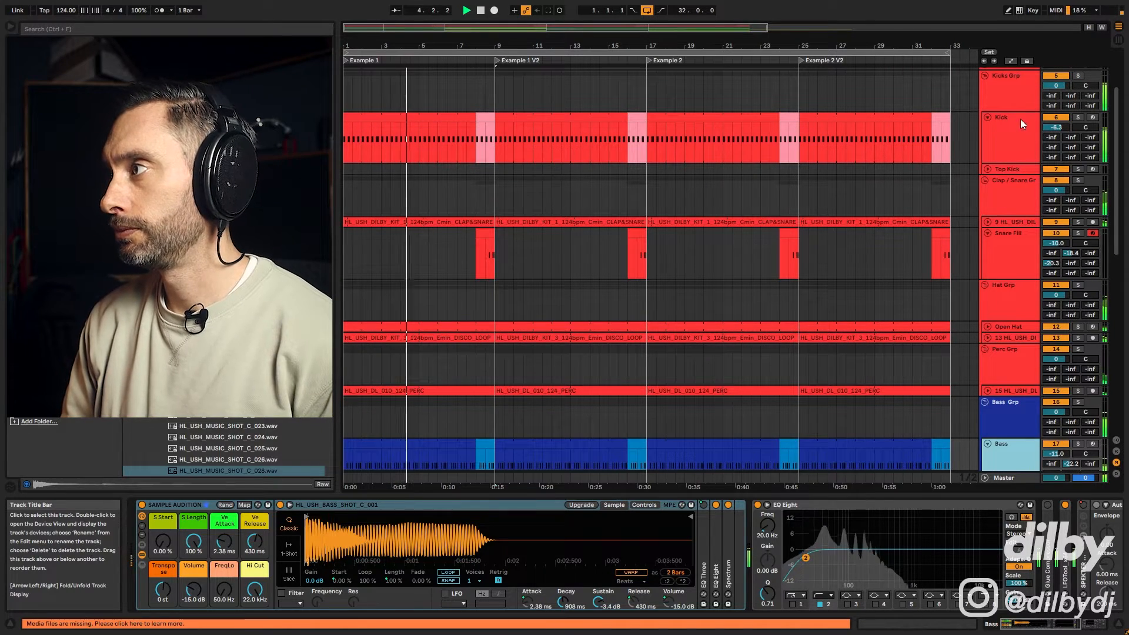
scroll(1003, 136, down, 1)
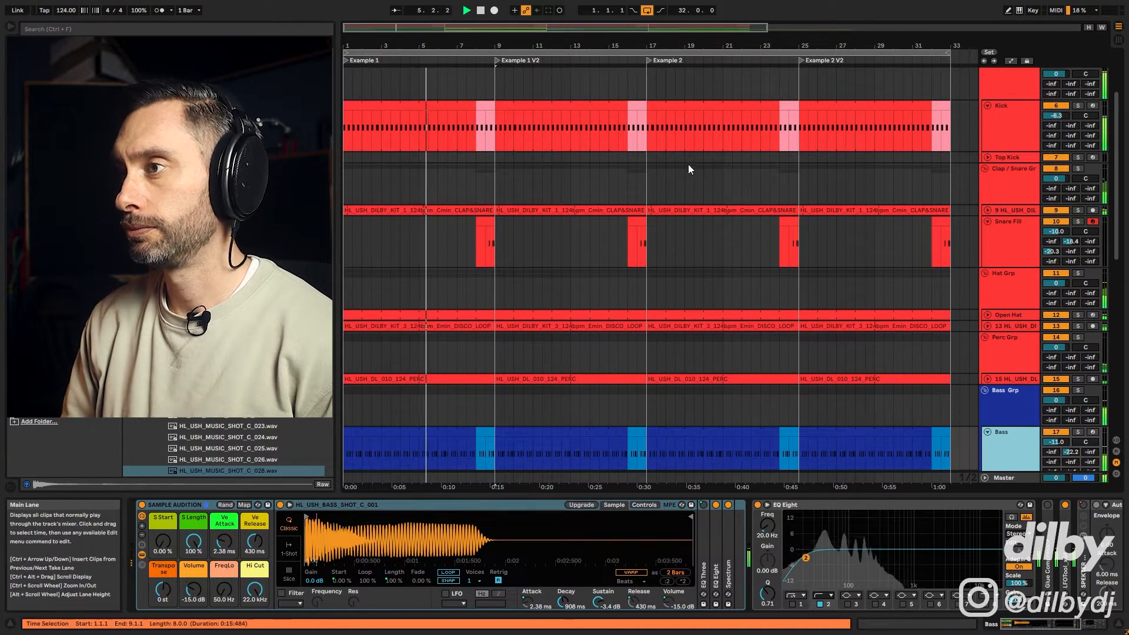
scroll(659, 179, down, 2)
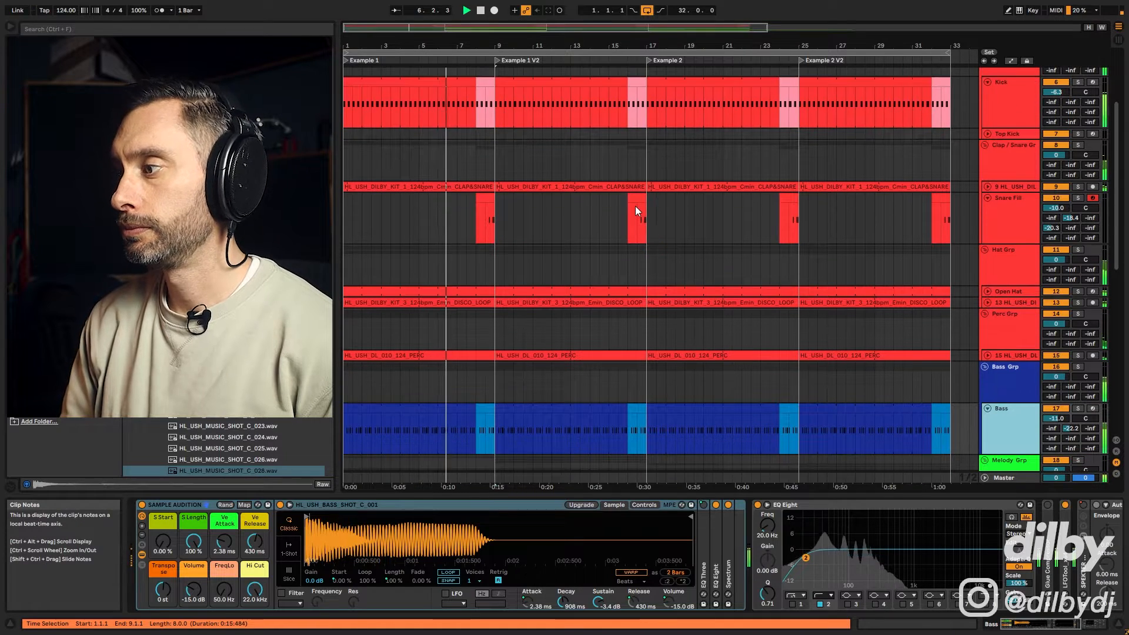
scroll(635, 206, down, 8)
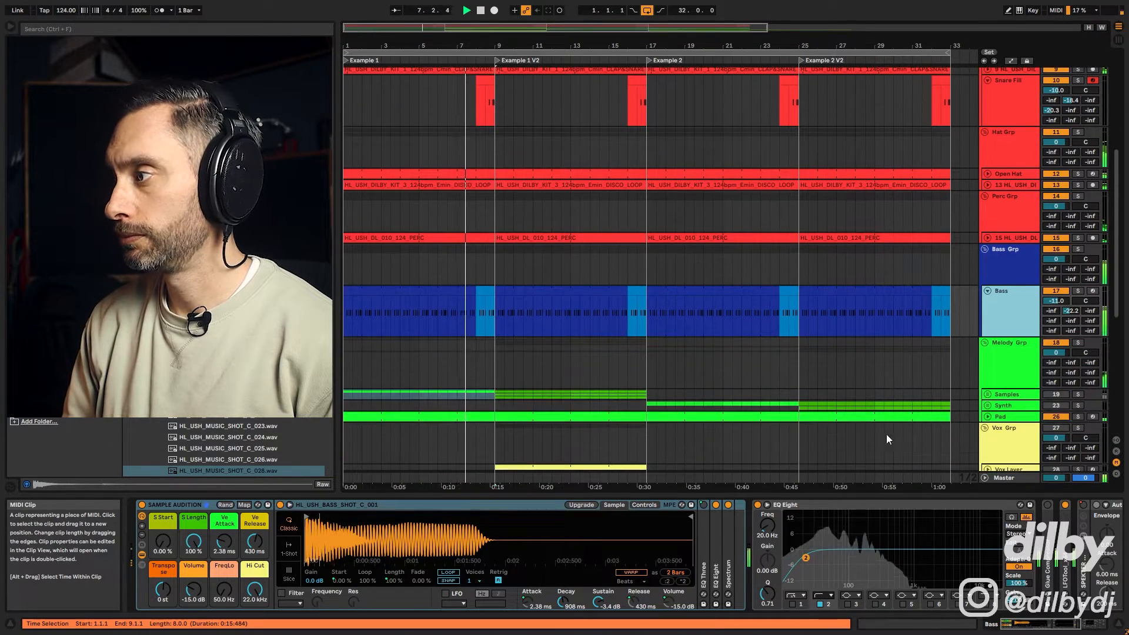
click(876, 416)
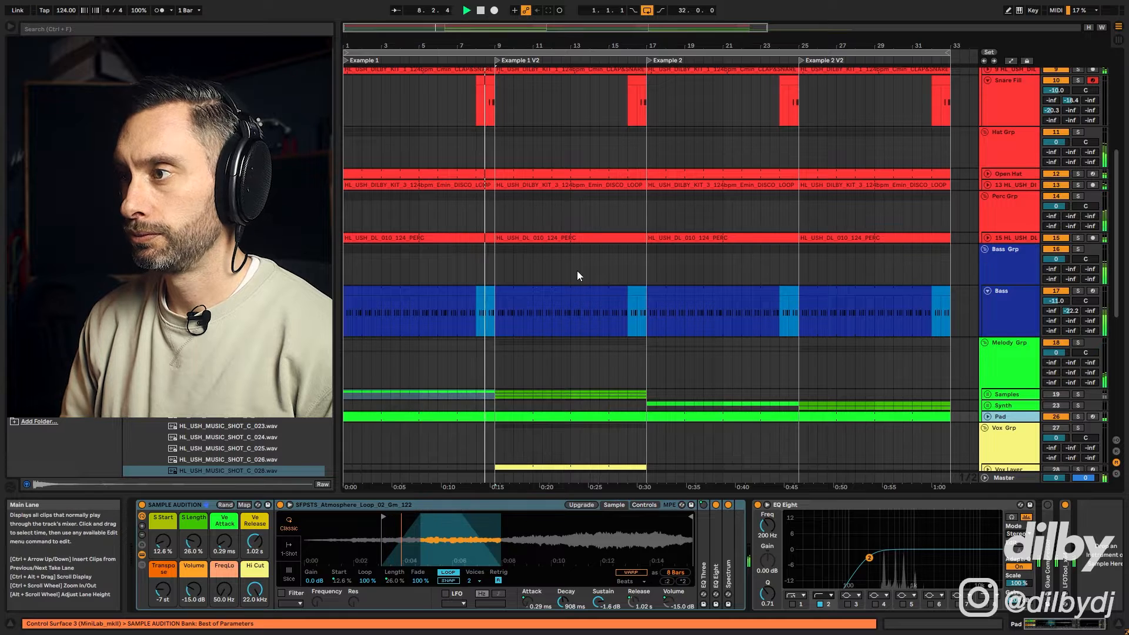
scroll(576, 267, up, 7)
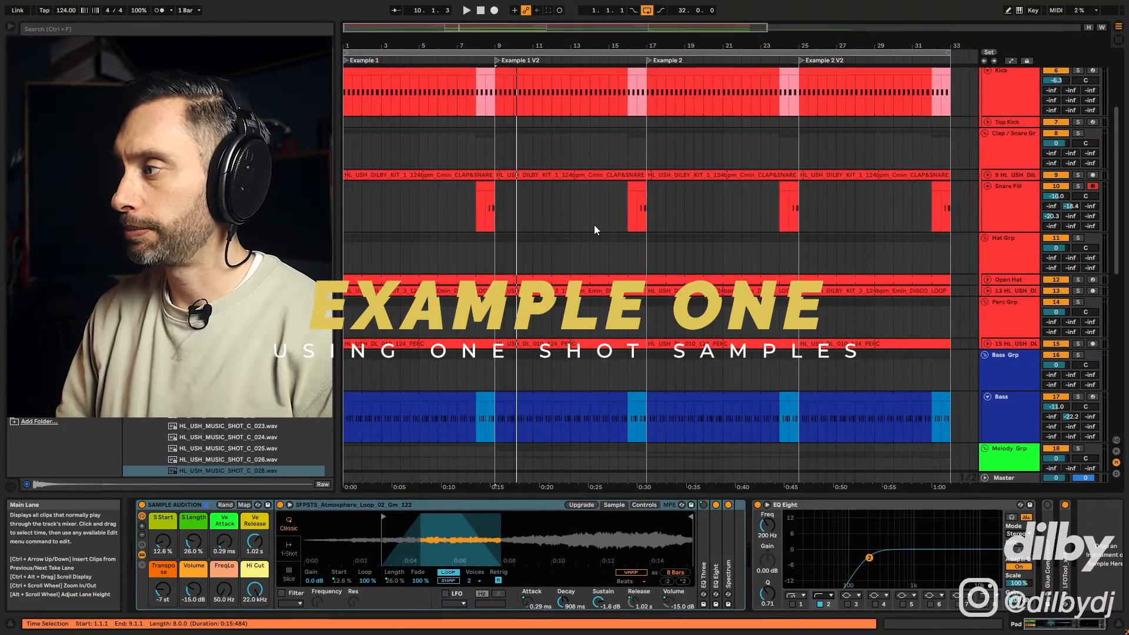
- Unfold the Samples group and display Sample Main's instrument and its source sample HL_USH_MUSIC_SHOT_C_028.wav in the browser
scroll(594, 224, down, 4)
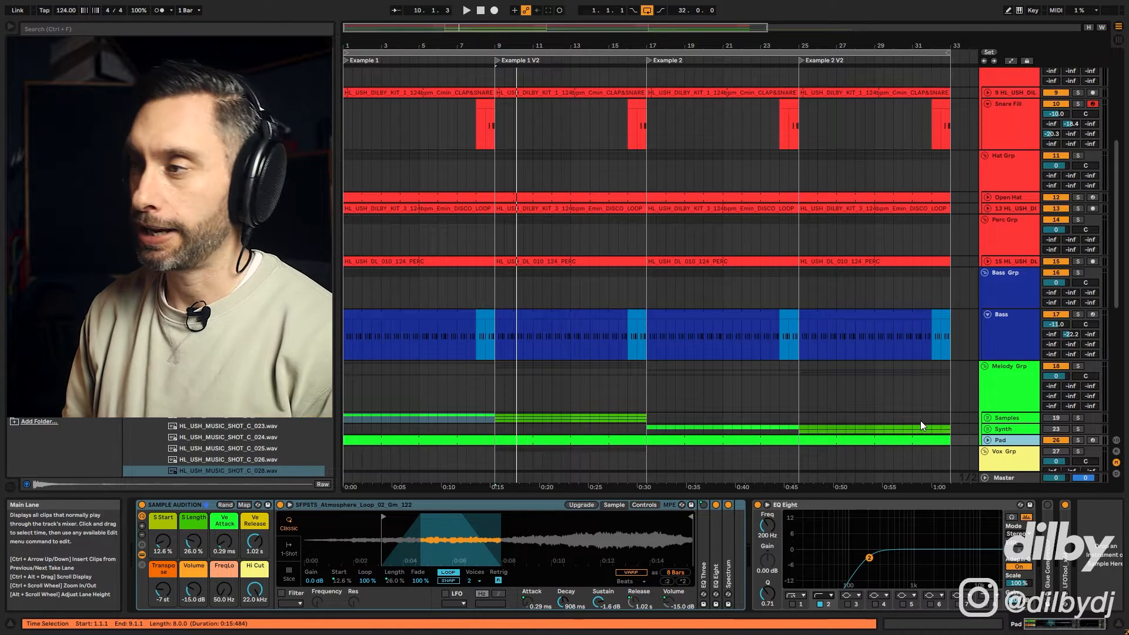
key(ctrl+alt+u)
scroll(712, 391, down, 4)
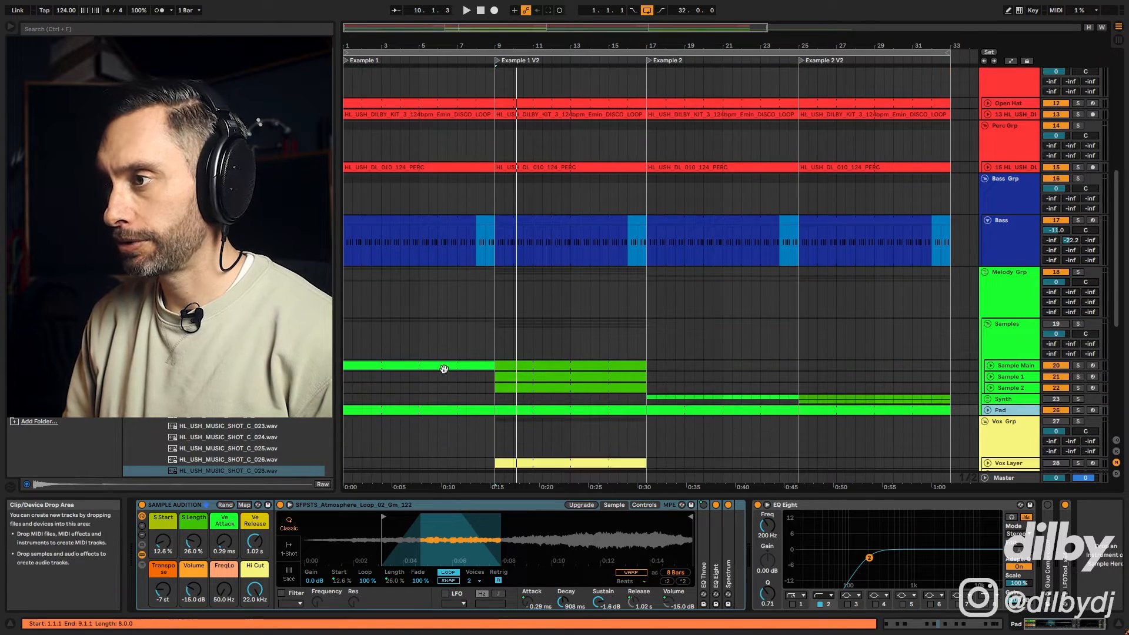
click(455, 369)
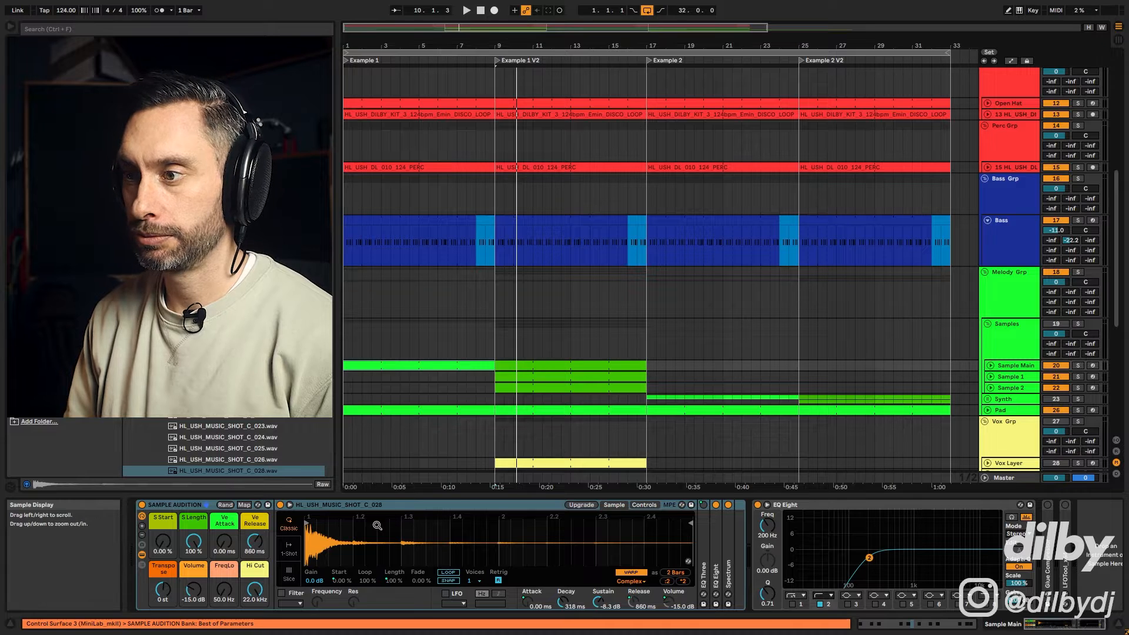
right_click(449, 534)
click(245, 471)
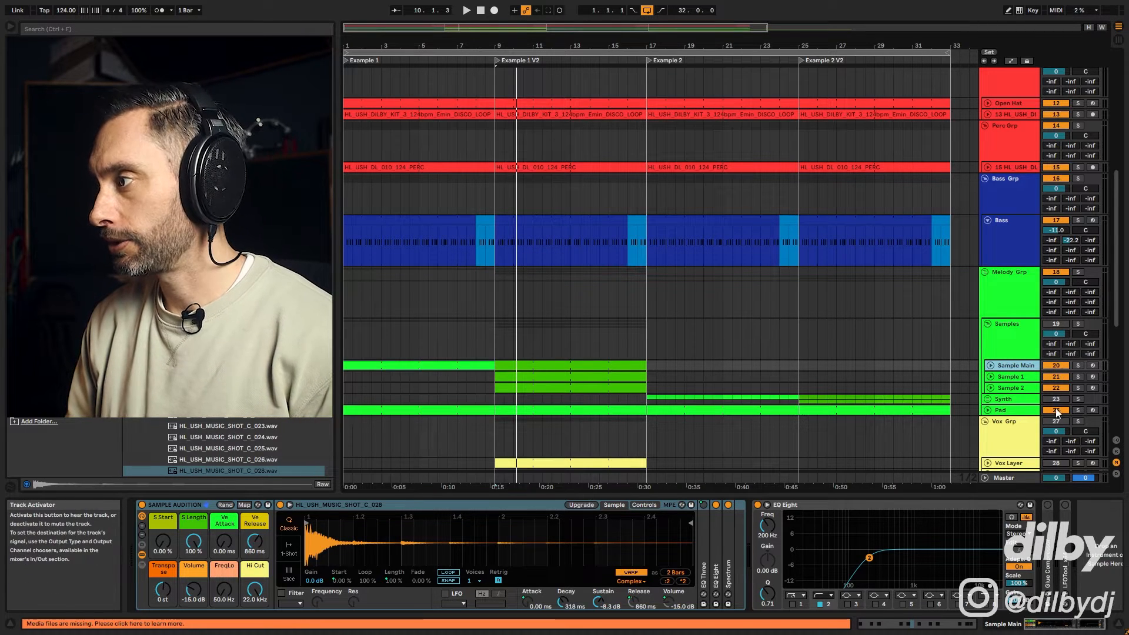
- Listen to the Sample Main track soloed in Example 1 with its clip's MIDI notes open
click(1077, 365)
double_click(412, 365)
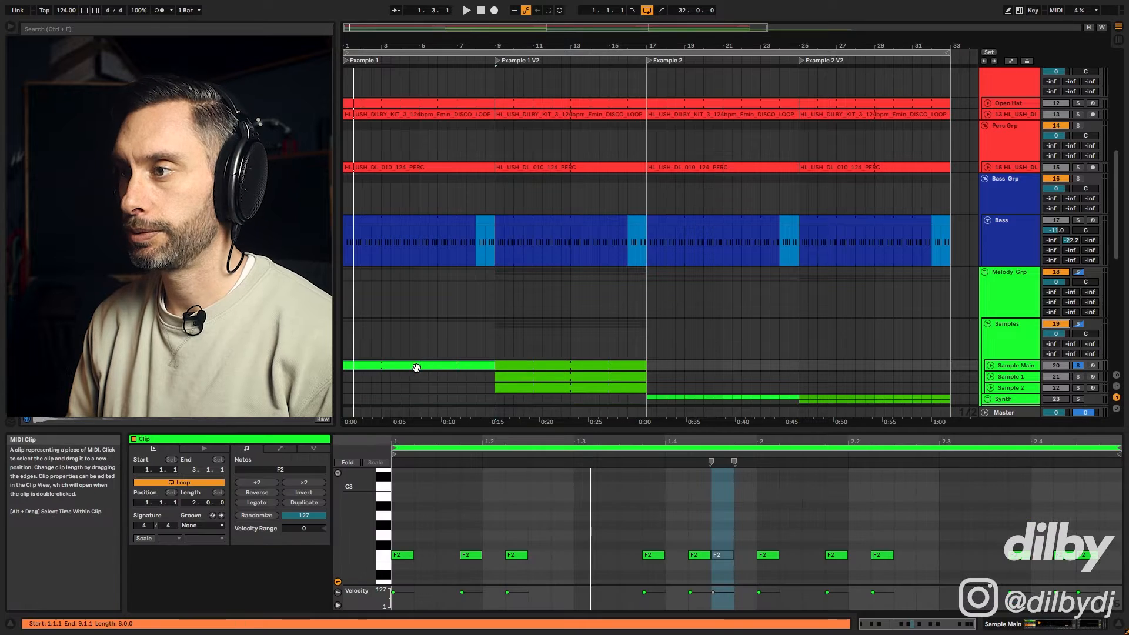
key(space)
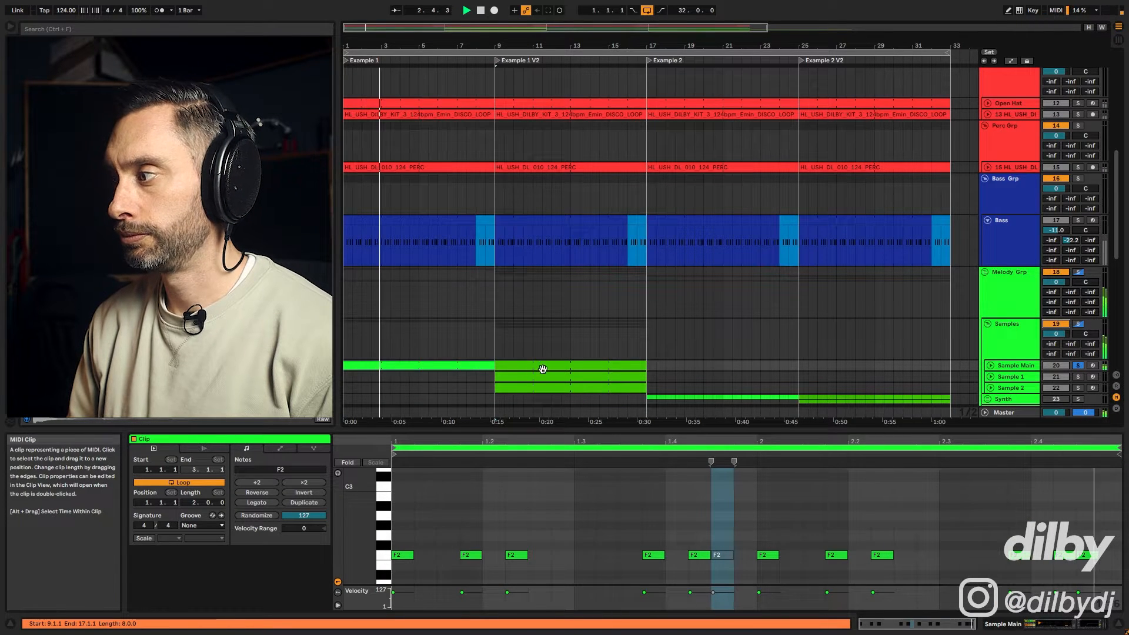
click(1079, 366)
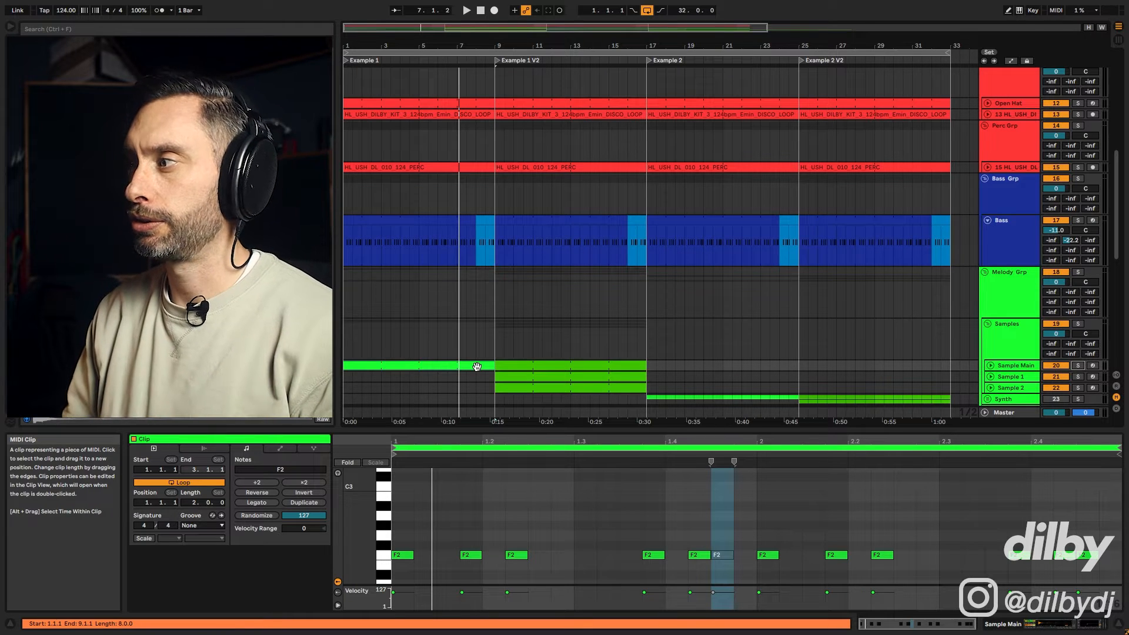
- Examine the MIDI notes of the Samples group clips in the Example 1 V2 section, starting with Sample Main
drag(497, 319, 632, 333)
scroll(633, 333, down, 3)
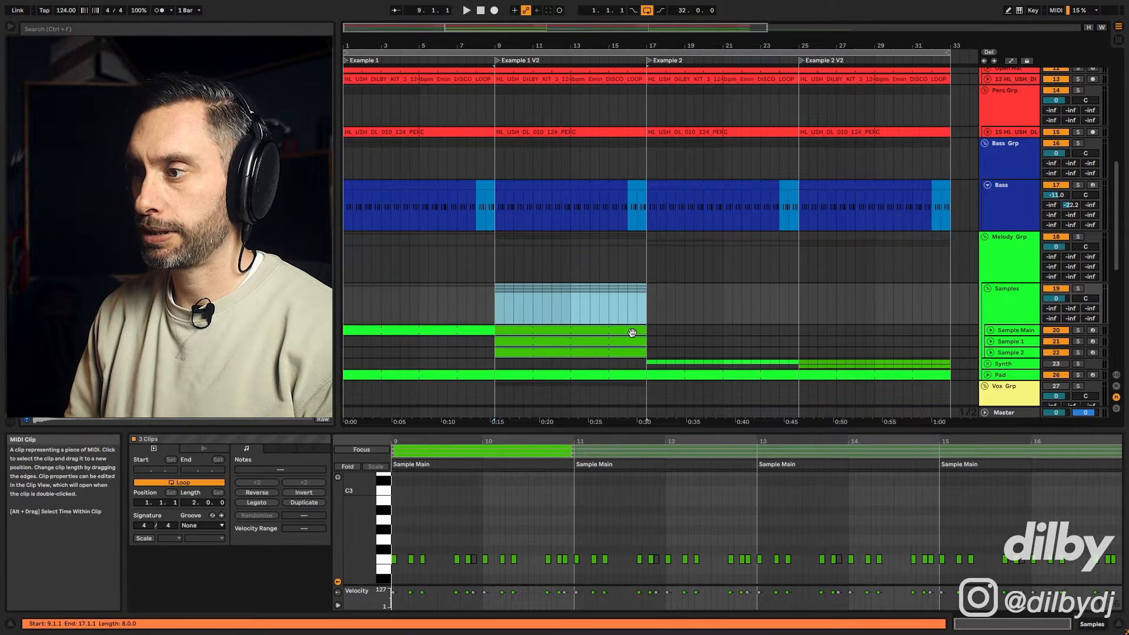
click(561, 336)
drag(453, 517, 542, 552)
drag(643, 513, 697, 552)
drag(842, 524, 889, 565)
- Compare the instrument settings of the Sample 1, Sample 2 and Sample Main tracks
click(595, 344)
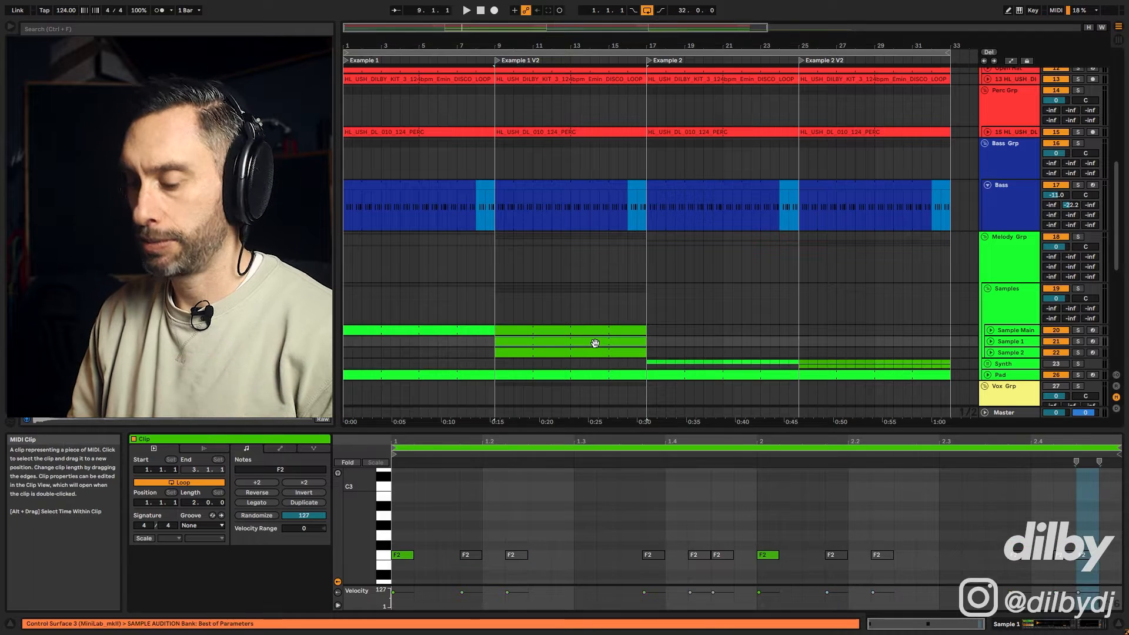
key(shift+Tab)
click(565, 351)
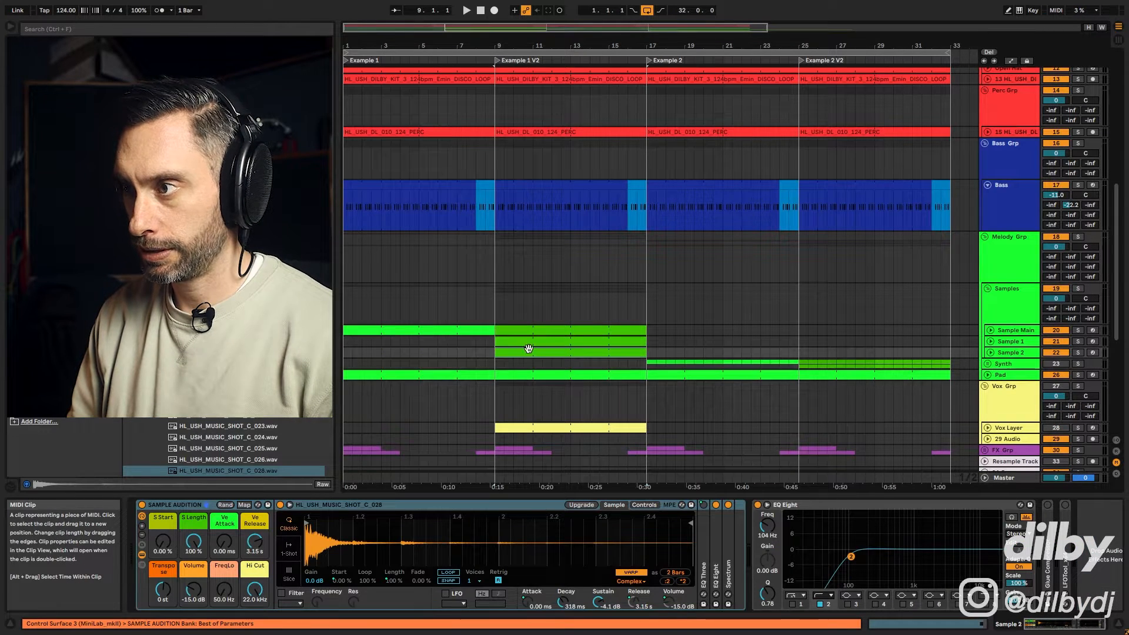
click(544, 330)
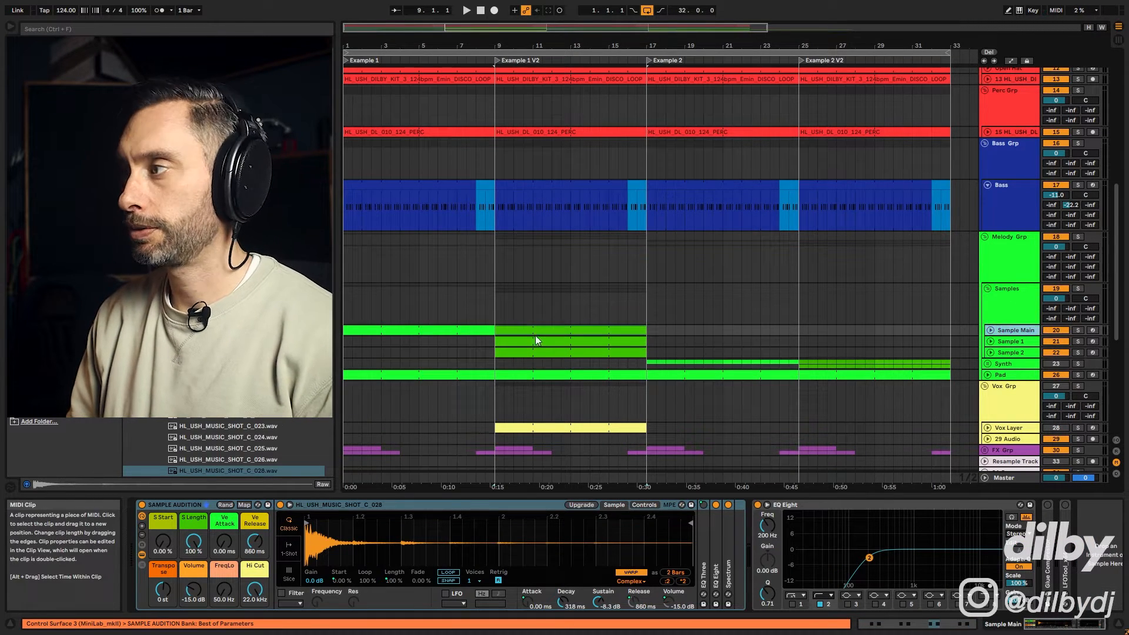
- Listen to Example 1 V2 with Sample Main soloed, and again within the full mix
click(1077, 330)
key(space)
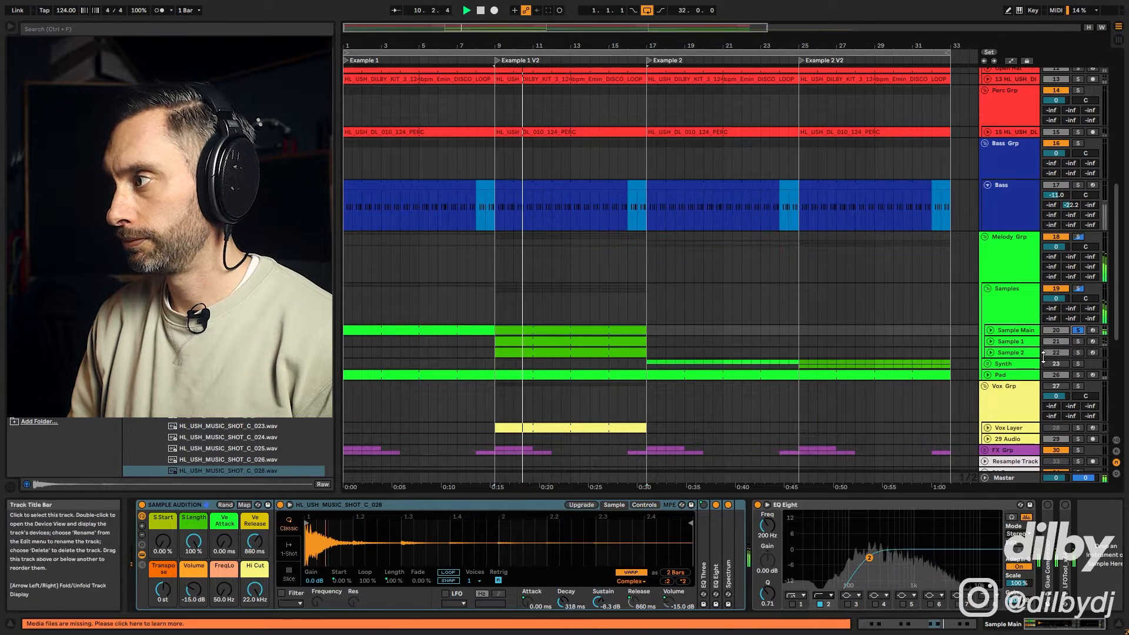
click(1078, 330)
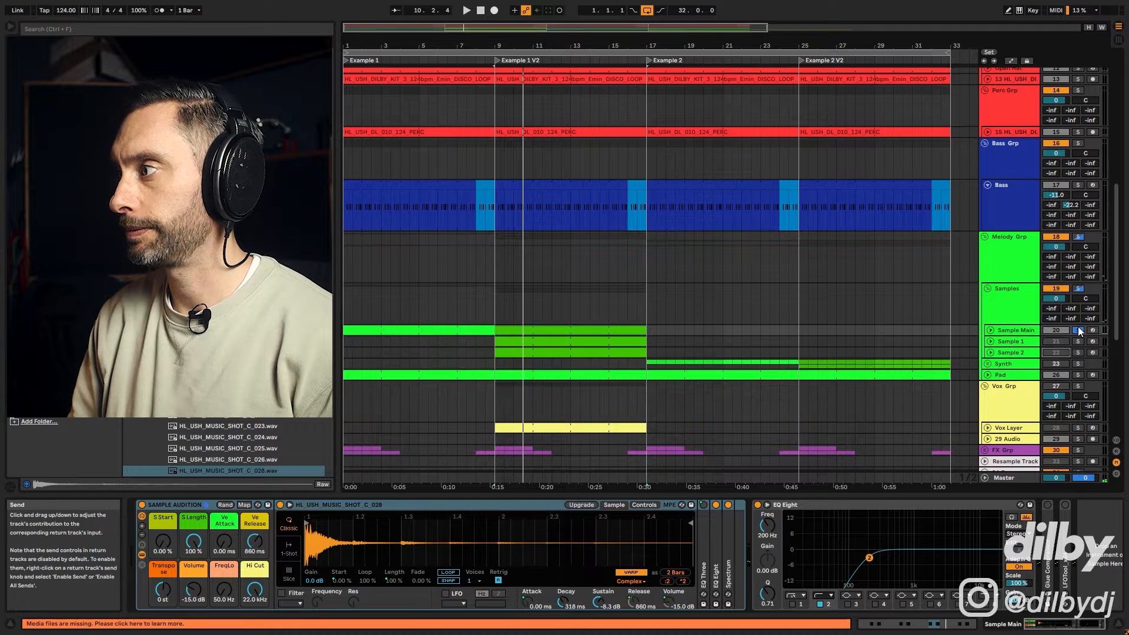
key(space)
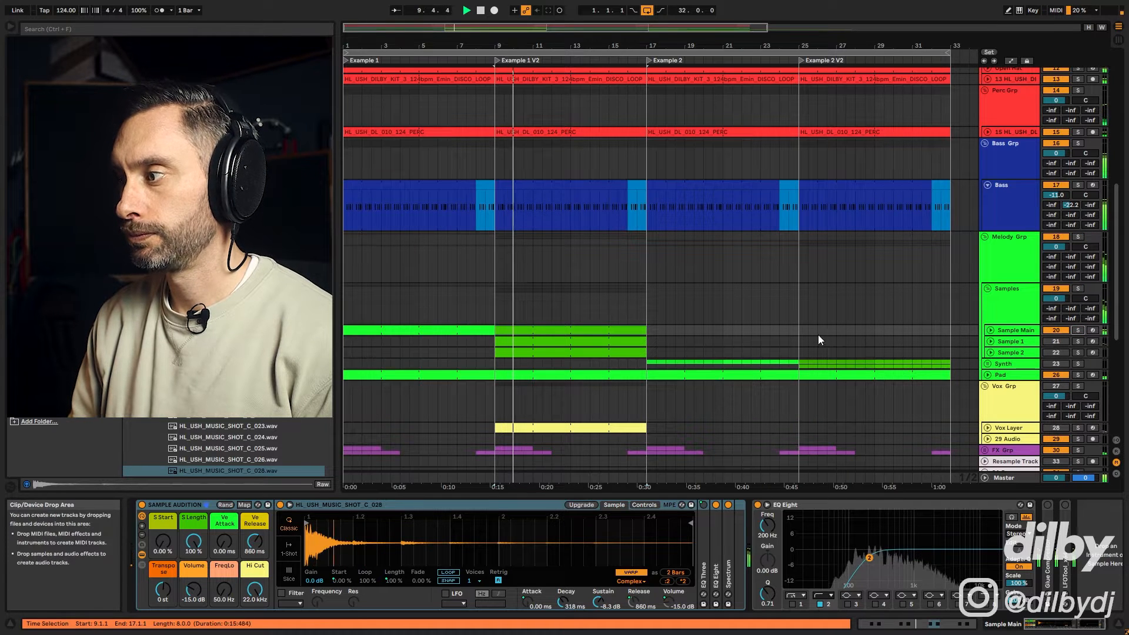
click(620, 329)
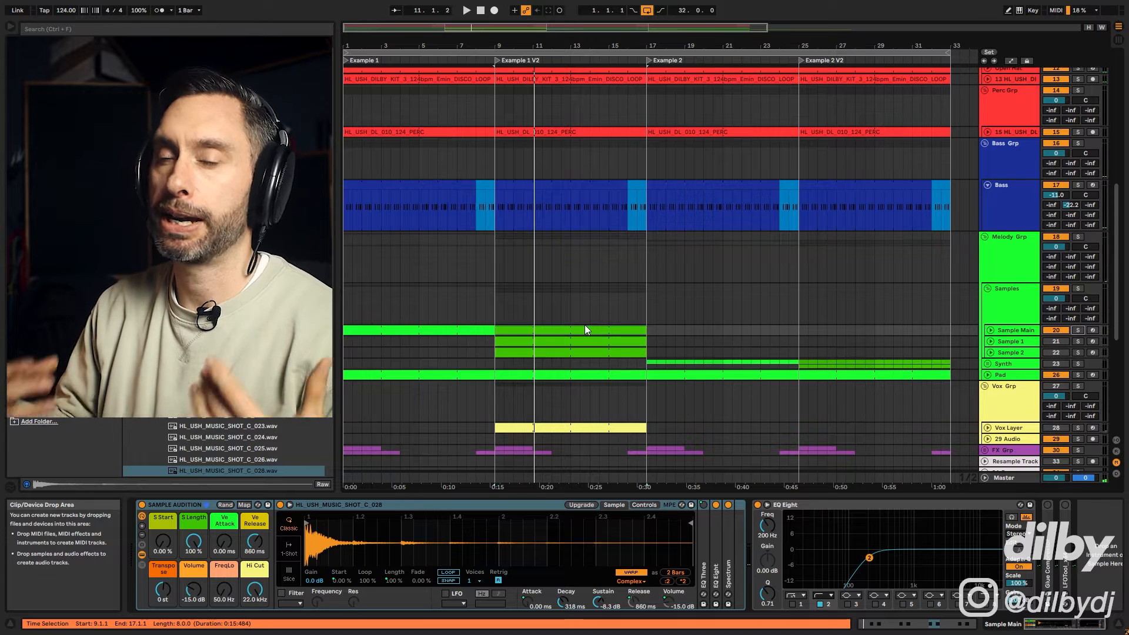
- Open Sample 1's clip in Example 1 V2 and play the mix with Sample 1 active and Sample Main muted
click(523, 342)
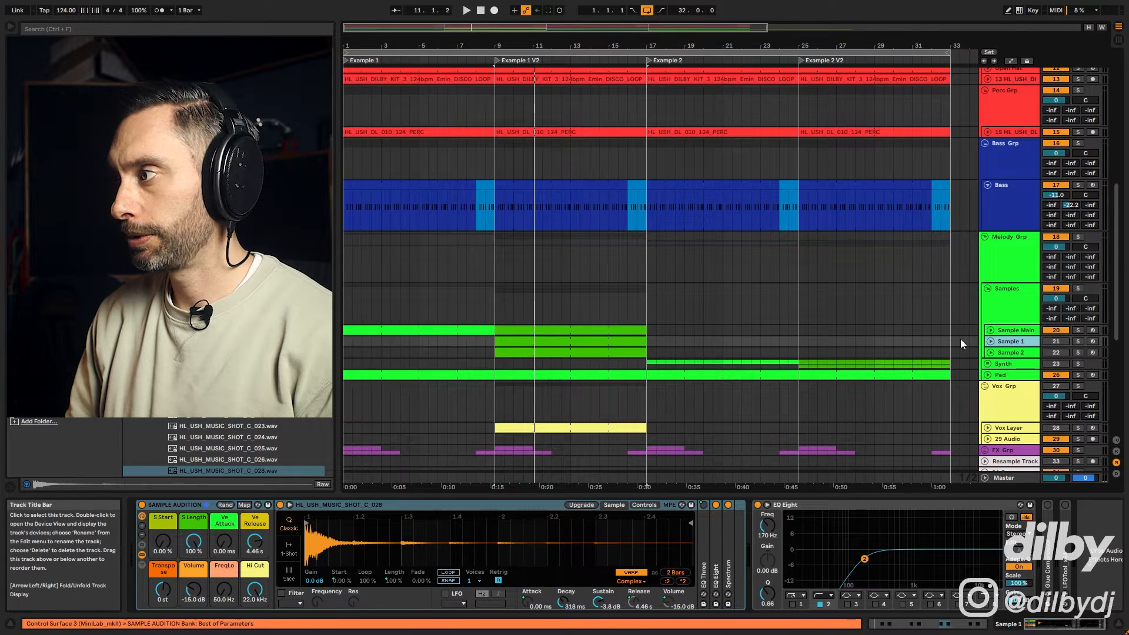
double_click(524, 342)
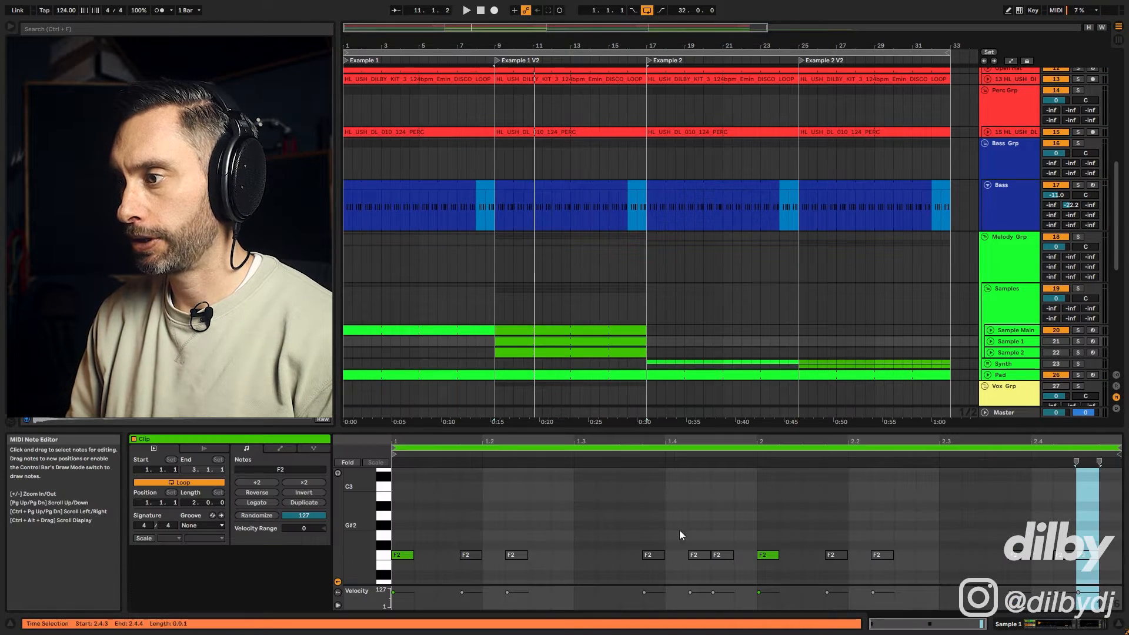
click(1055, 341)
click(1057, 330)
key(space)
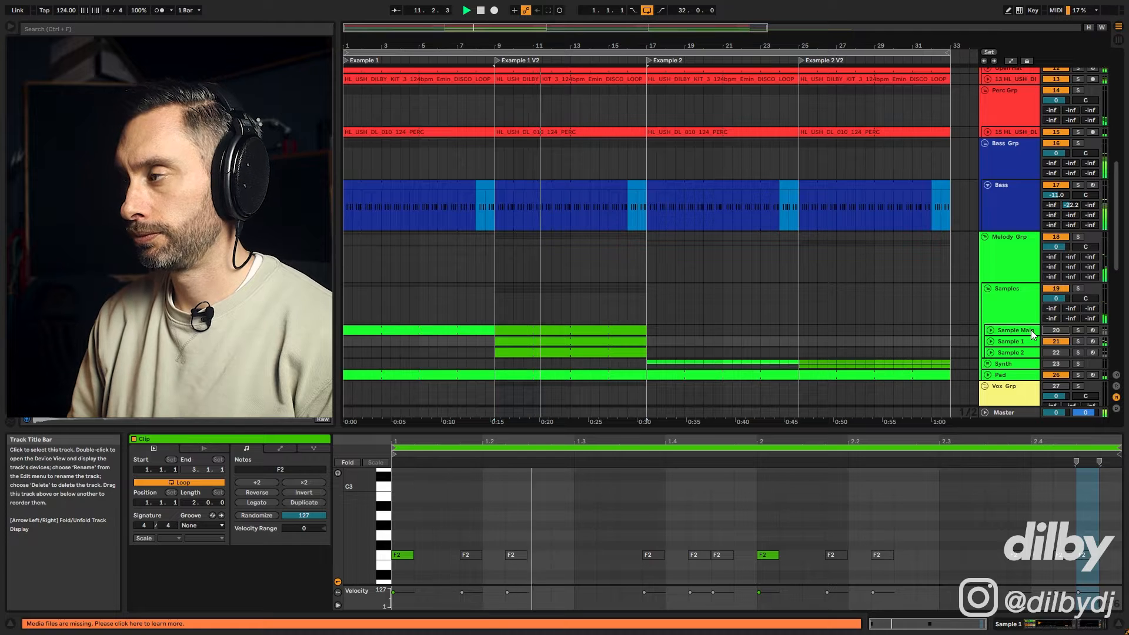
- Mute Sample 1, inspect the notes in Sample 2's clip and play the mix with Sample 2 active
click(1056, 341)
click(1033, 354)
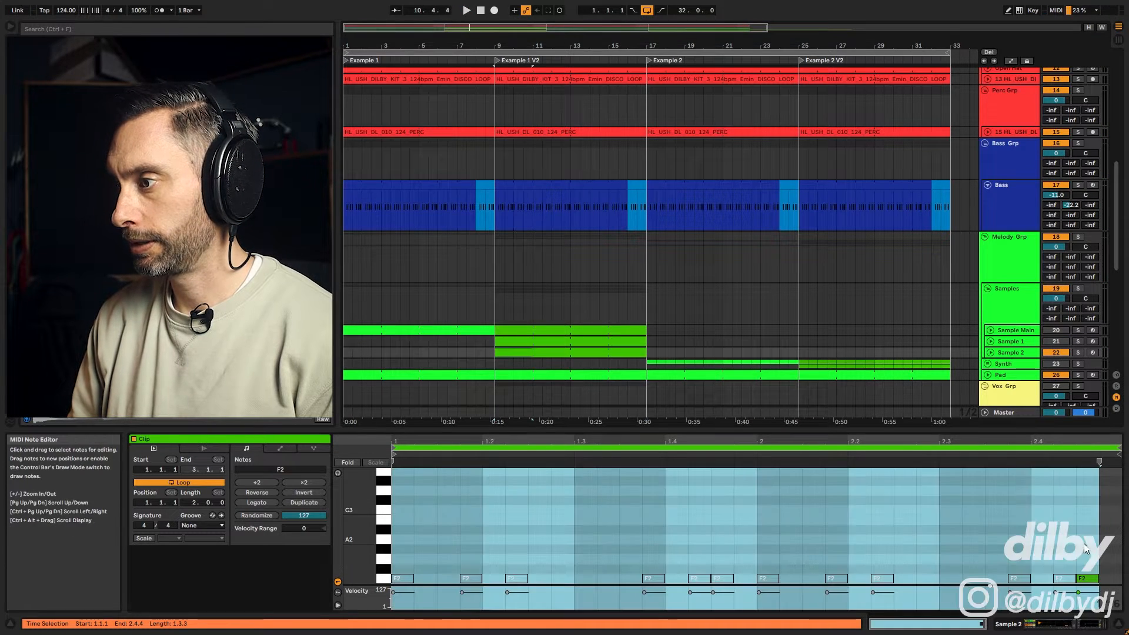
click(1087, 578)
key(space)
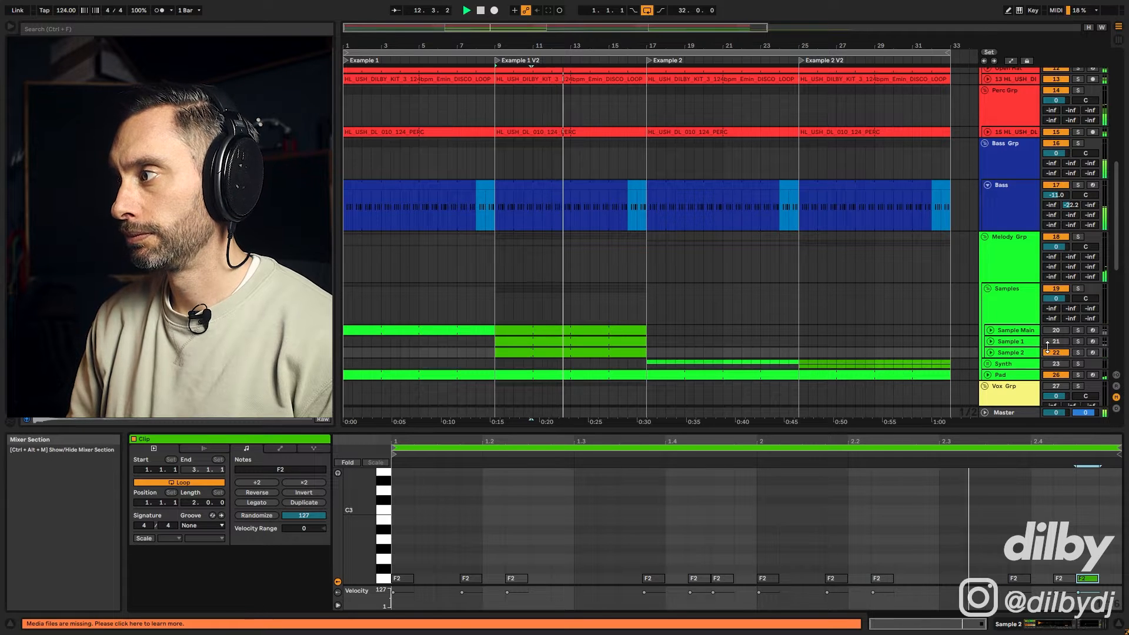
key(space)
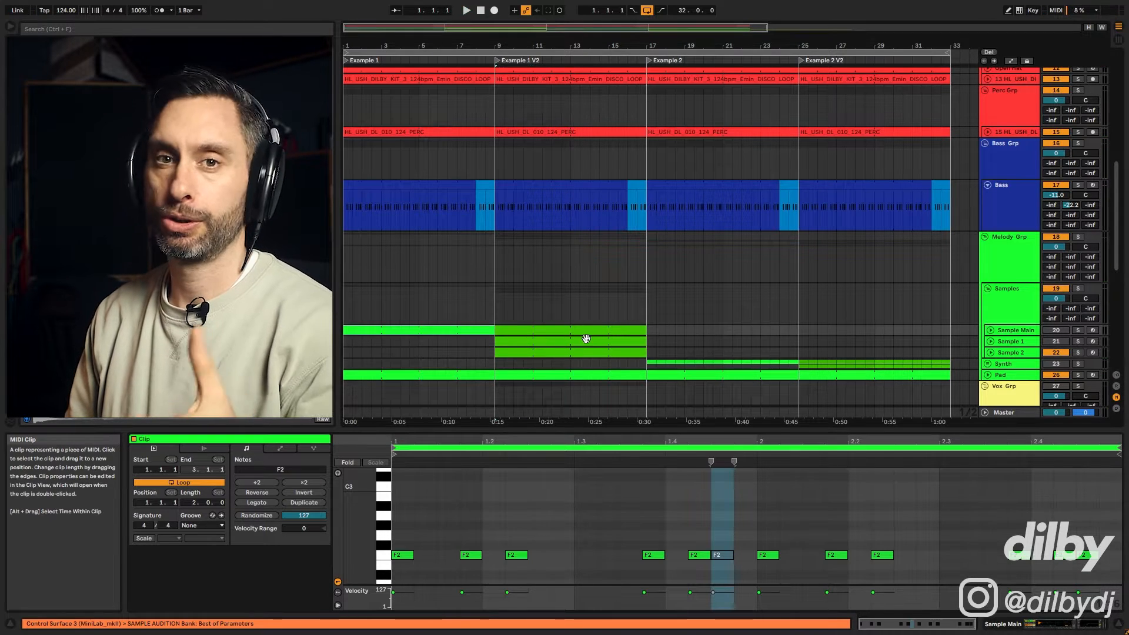
- Mute Sample 2, activate Sample 1 alongside Sample Main, and unfold the Sample 1 track with its devices shown
click(500, 306)
click(1056, 353)
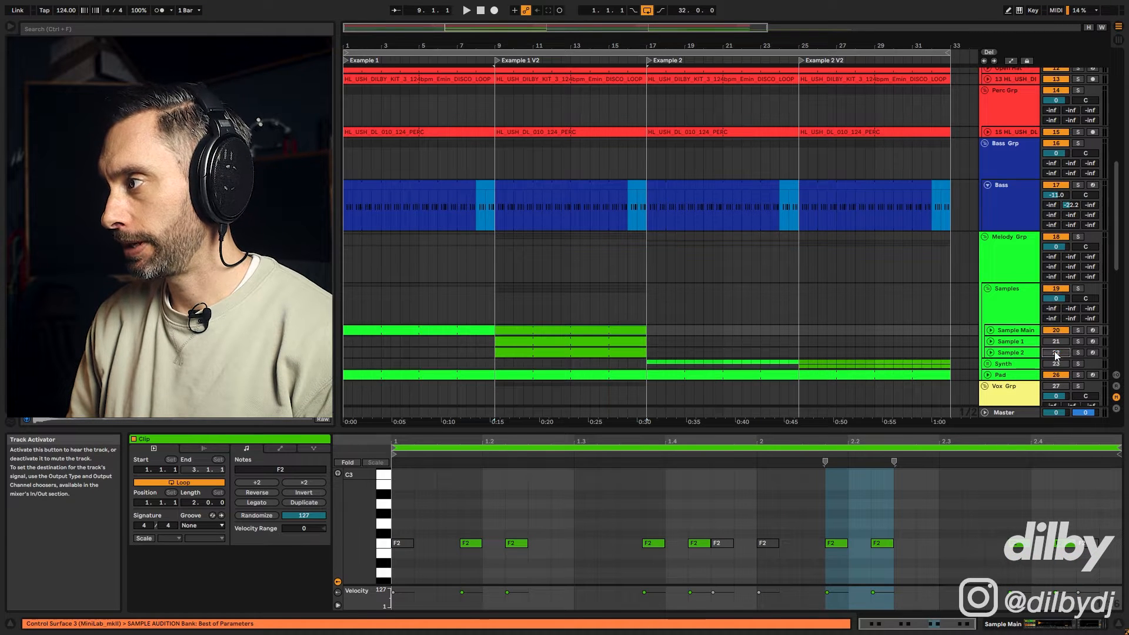
click(1028, 343)
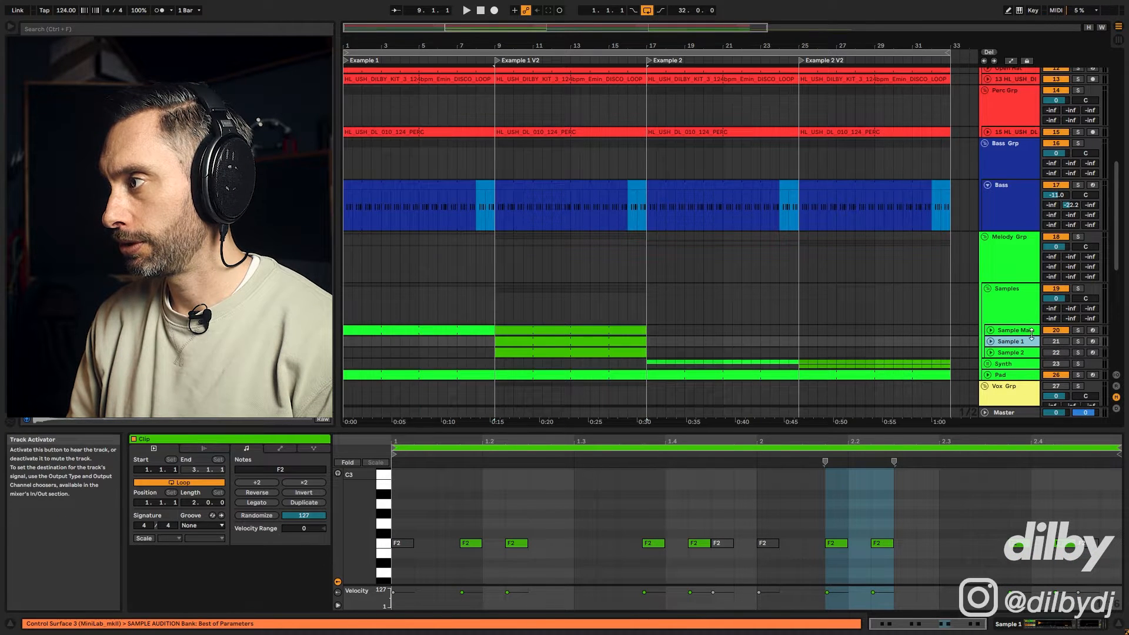
click(1057, 344)
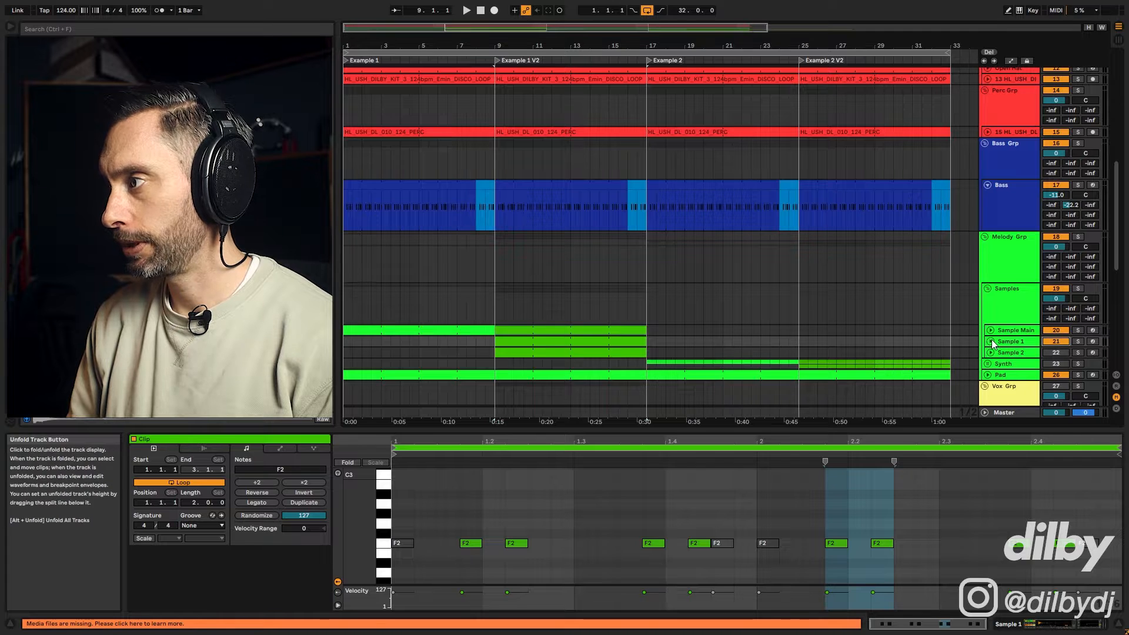
click(991, 341)
key(shift+Tab)
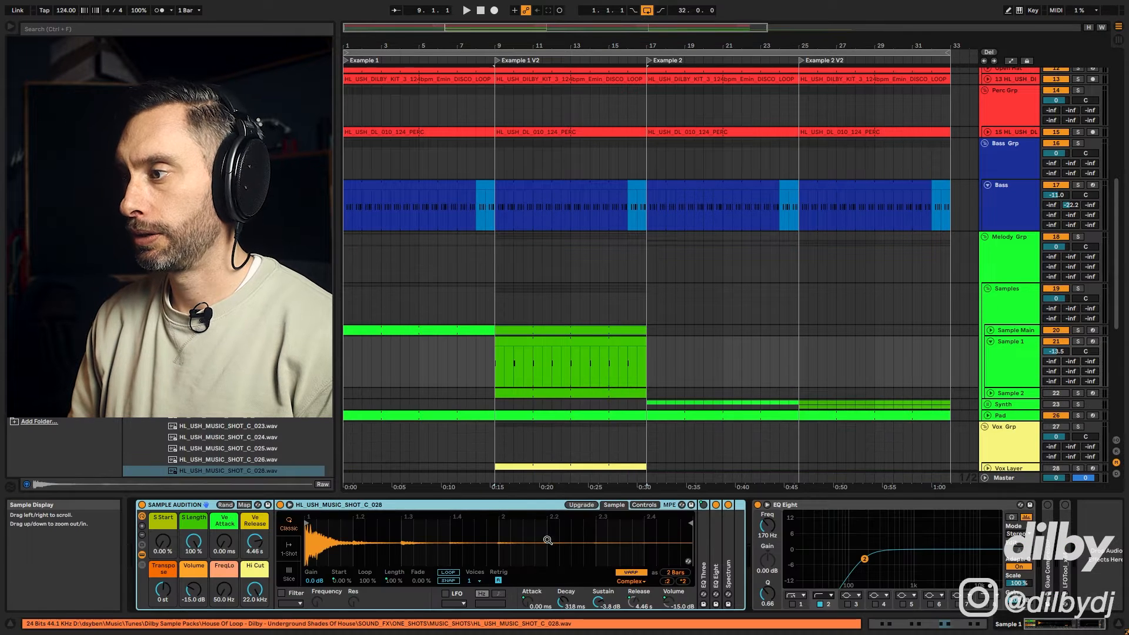
- Hot-swap Sample 1's sample, preview the MUSIC_SHOTS one-shots from 001 through 007, and load HL_USH_MUSIC_SHOT_C_006.wav while the mix plays
click(688, 561)
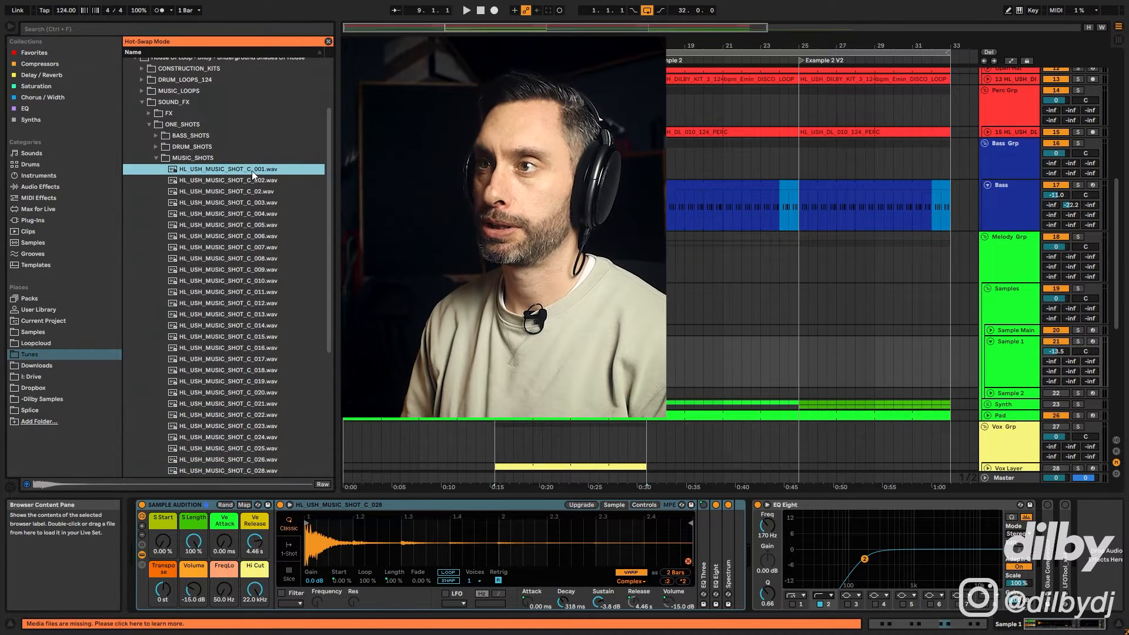
click(251, 171)
key(Down)
key(Down)
key(Down)
key(Down)
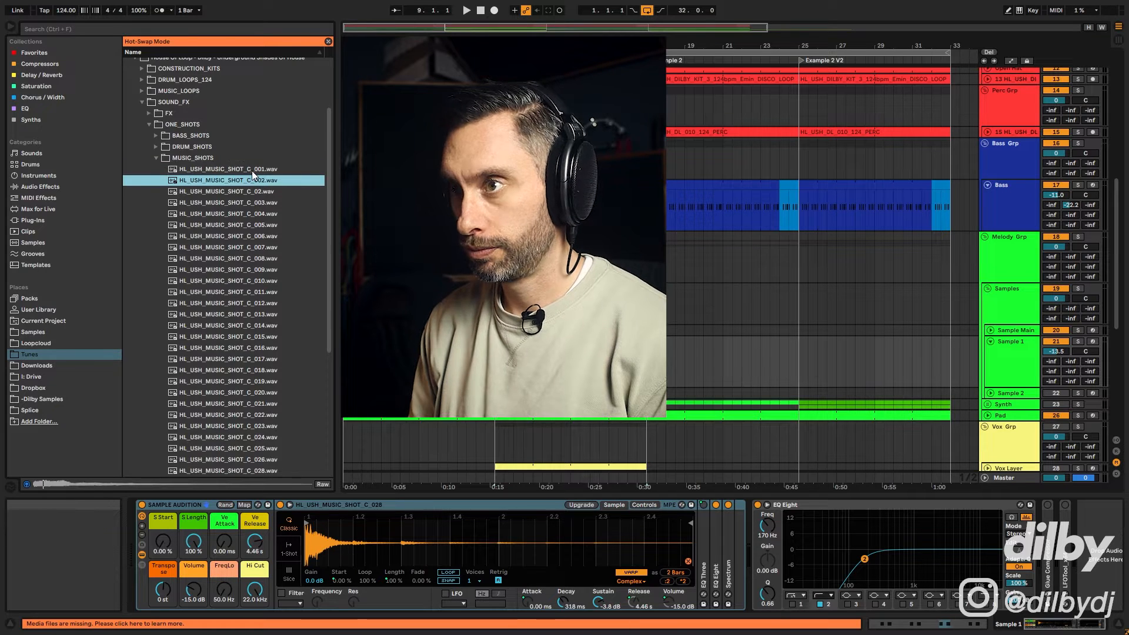
key(Down)
key(Down)
key(Down)
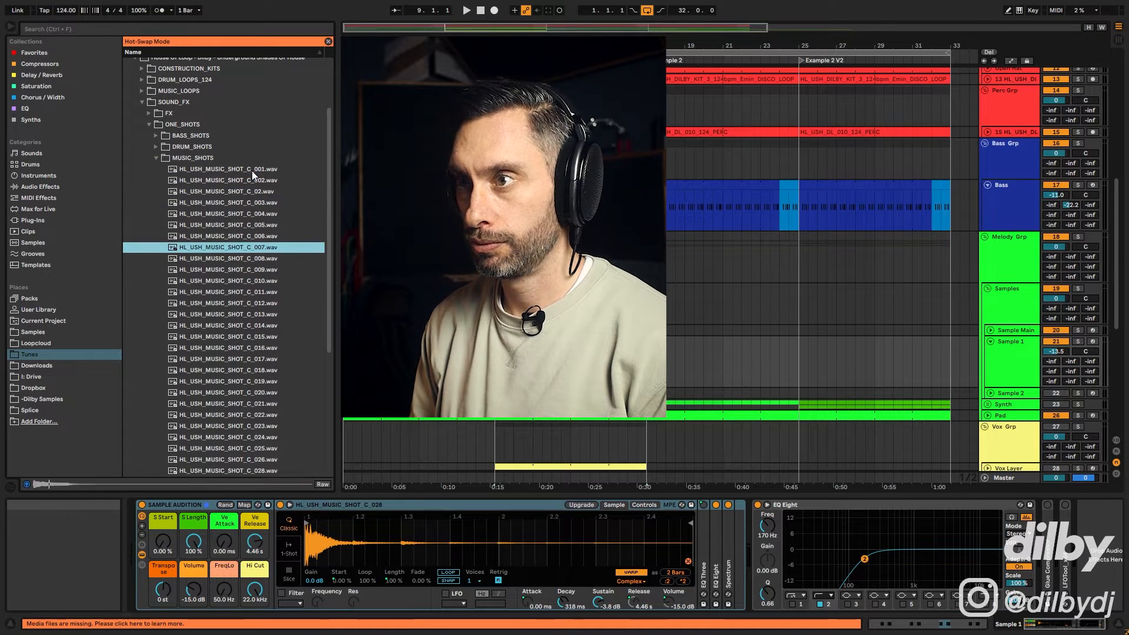
key(Up)
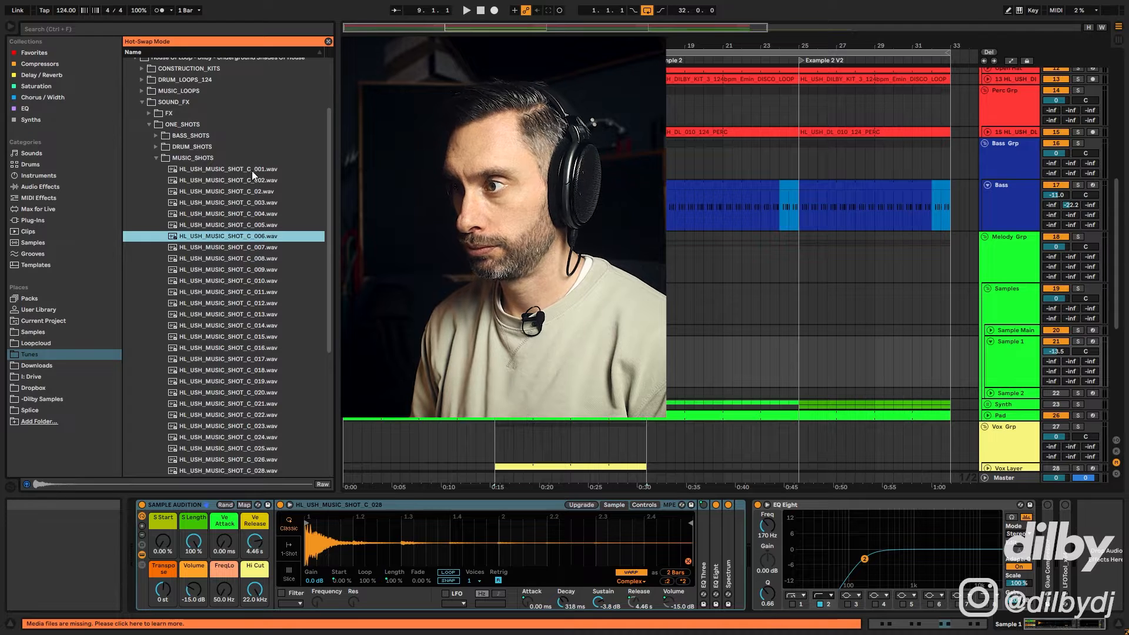
key(space)
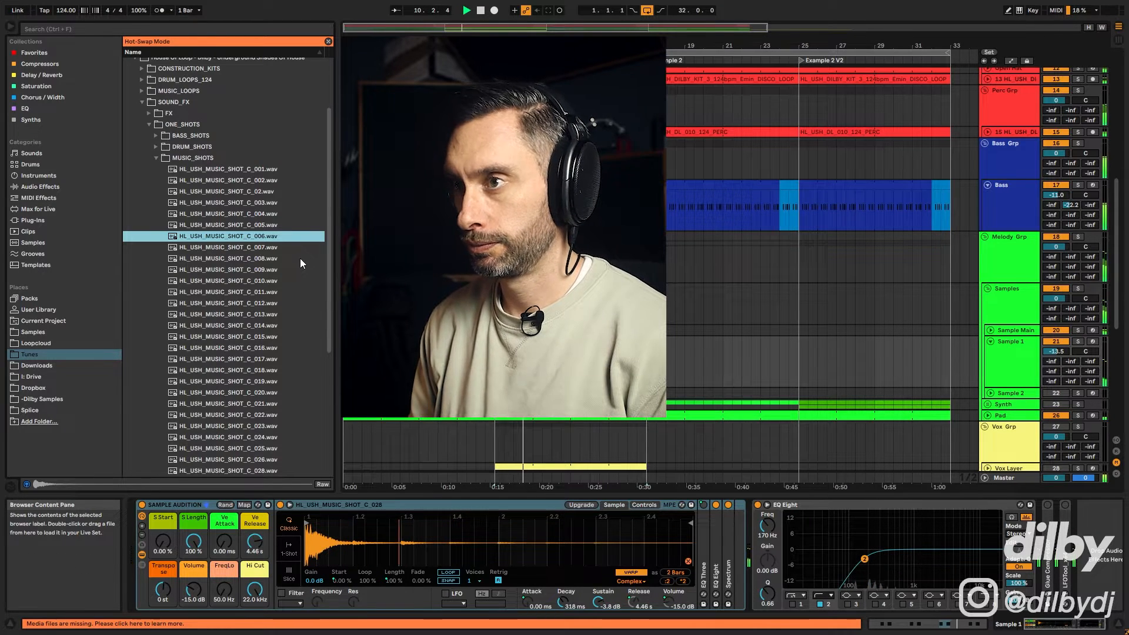
key(Return)
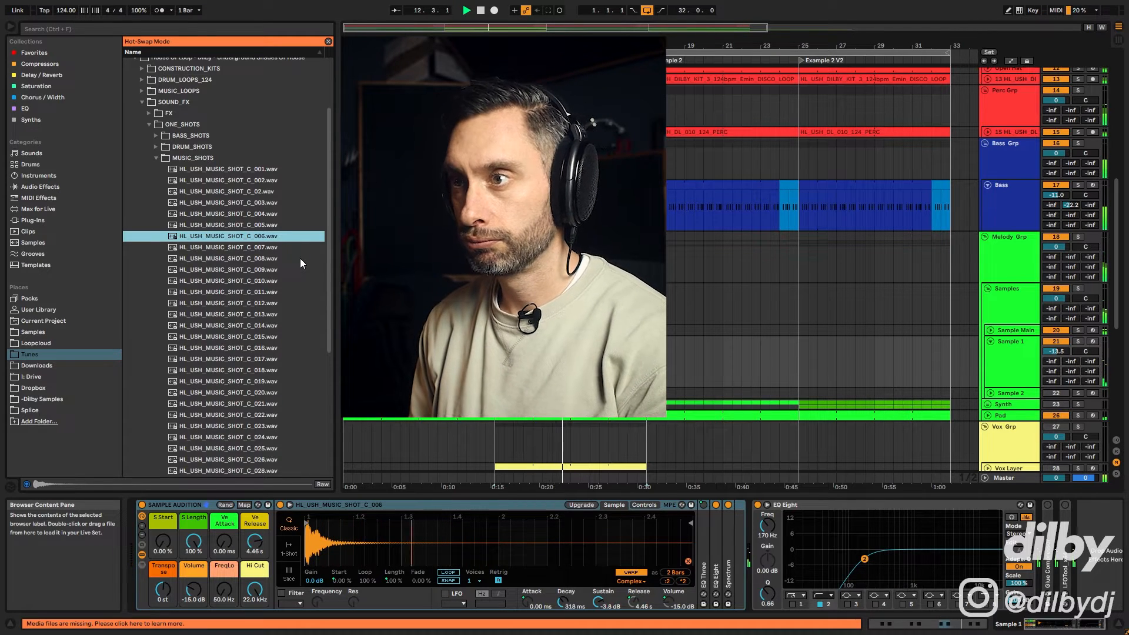
- Audition HL_USH_MUSIC_SHOT_C_008 and then HL_USH_MUSIC_SHOT_C_009 in Sample 1's sampler during playback
key(Down)
key(Down)
key(Return)
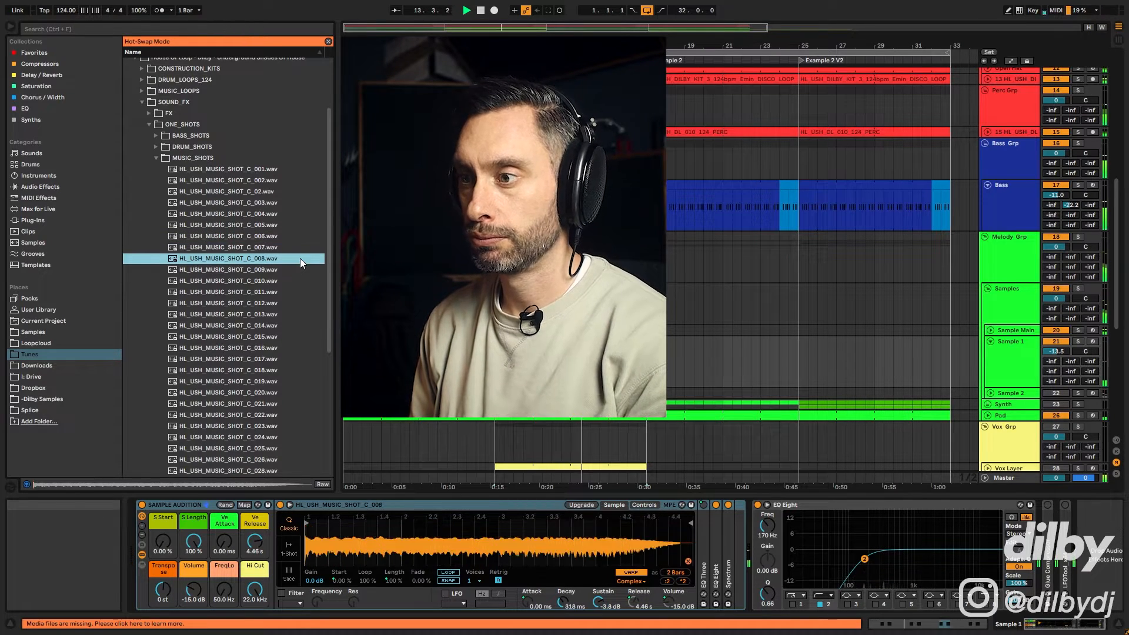
key(Down)
key(Return)
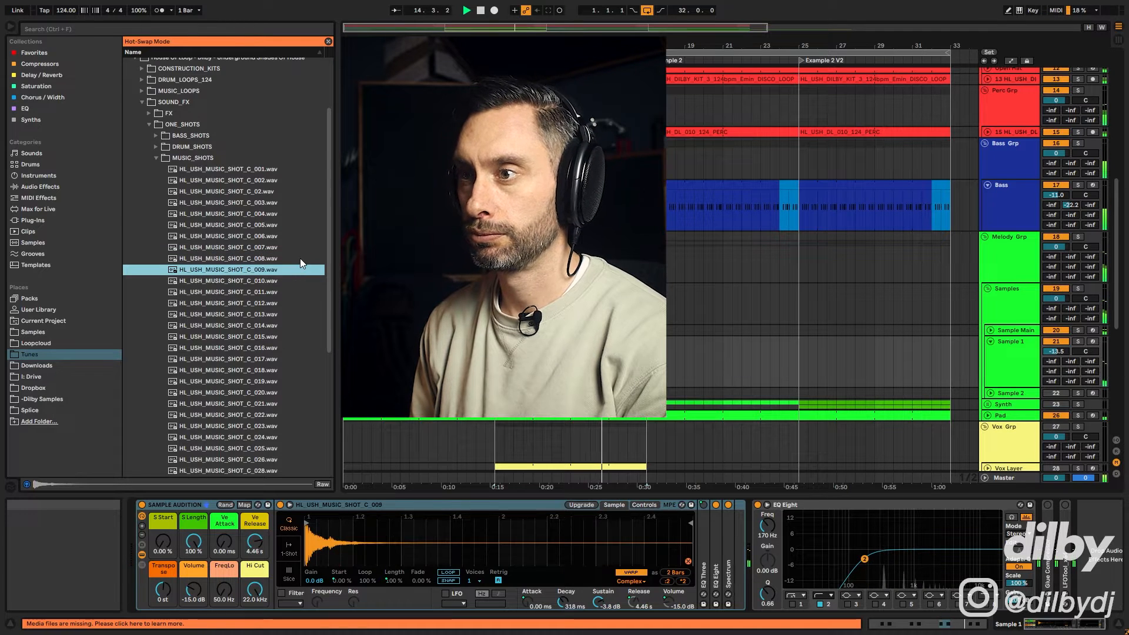
- Continue auditioning the music one-shots in Sample 1's sampler from HL_USH_MUSIC_SHOT_C_010 through 014
key(Down)
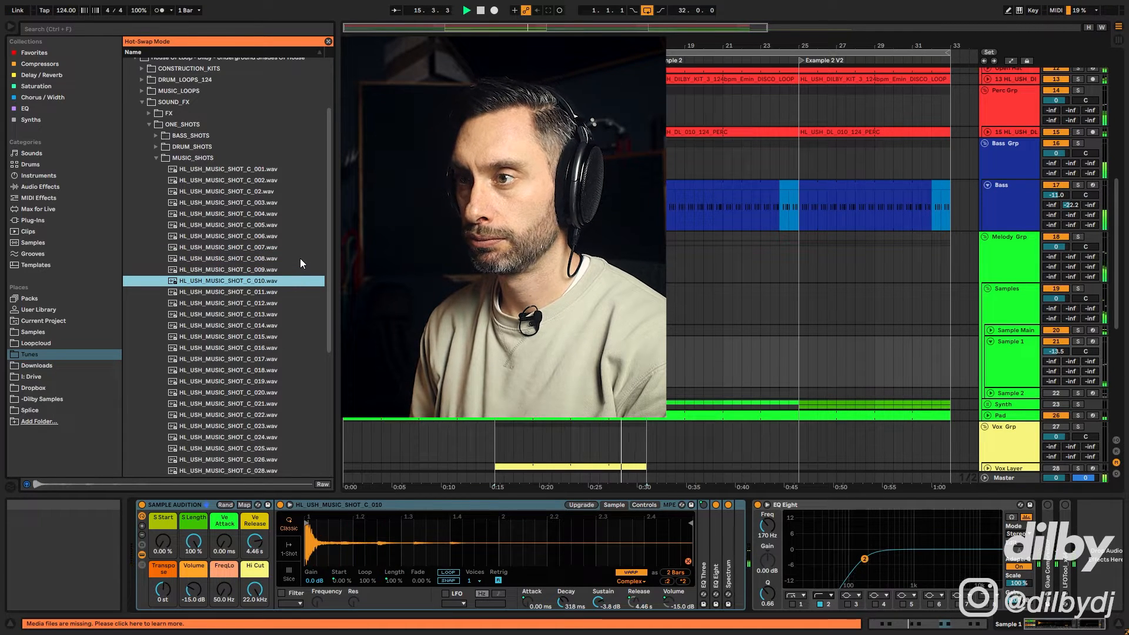
key(Down)
key(Down)
key(Down)
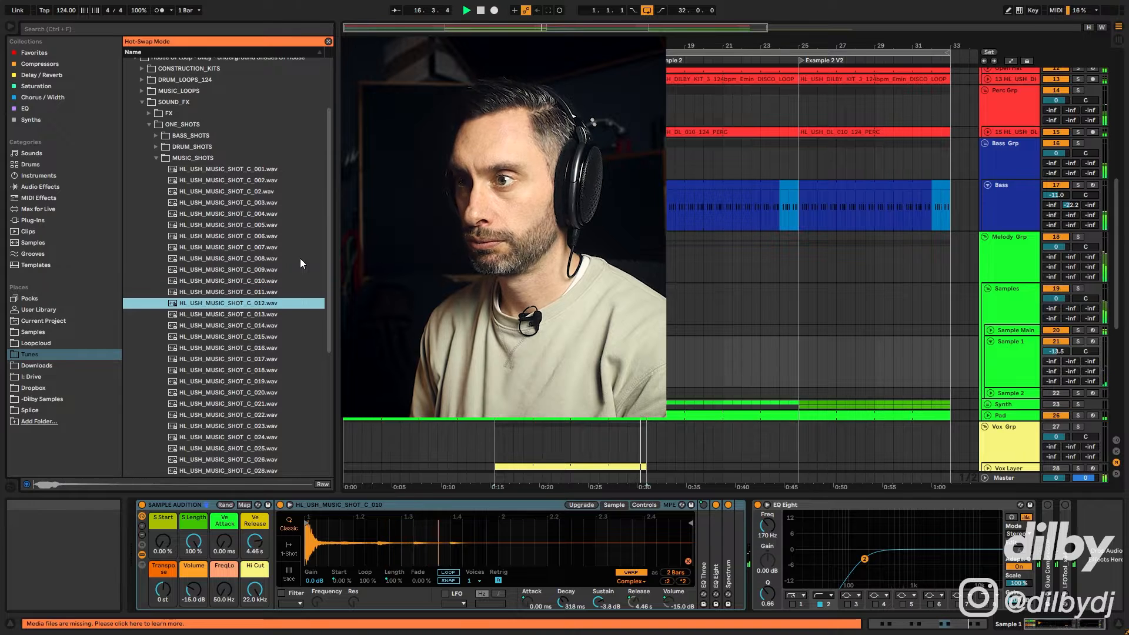
key(Return)
key(Down)
key(Return)
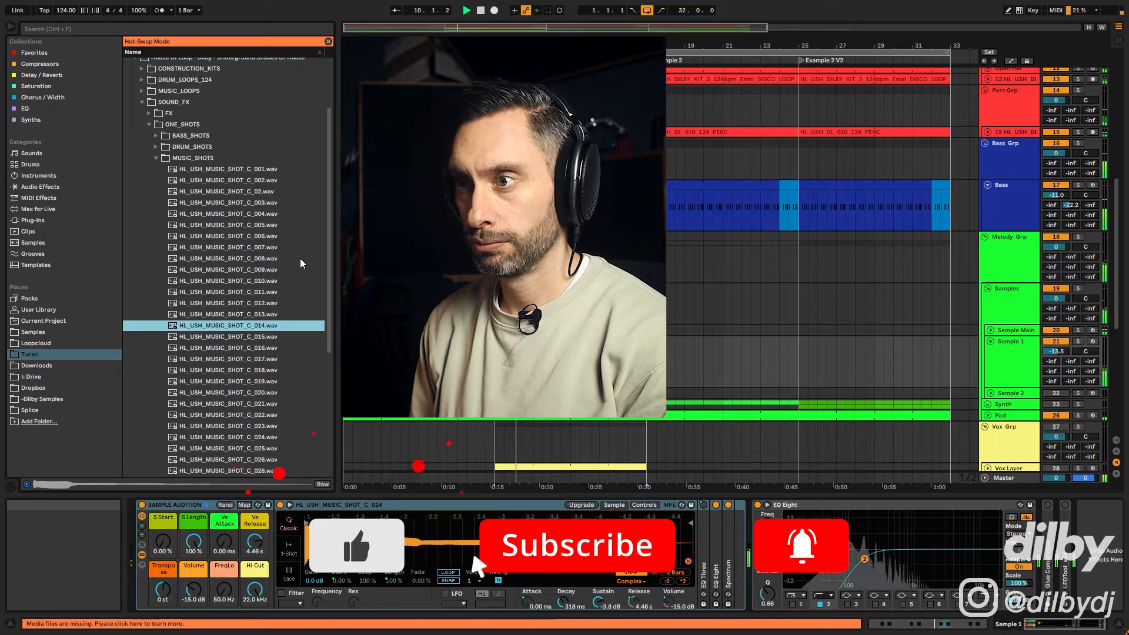
- Try HL_USH_MUSIC_SHOT_C_016 and then HL_USH_MUSIC_SHOT_C_017 as Sample 1's sound in the playing mix
key(Down)
key(Down)
key(Return)
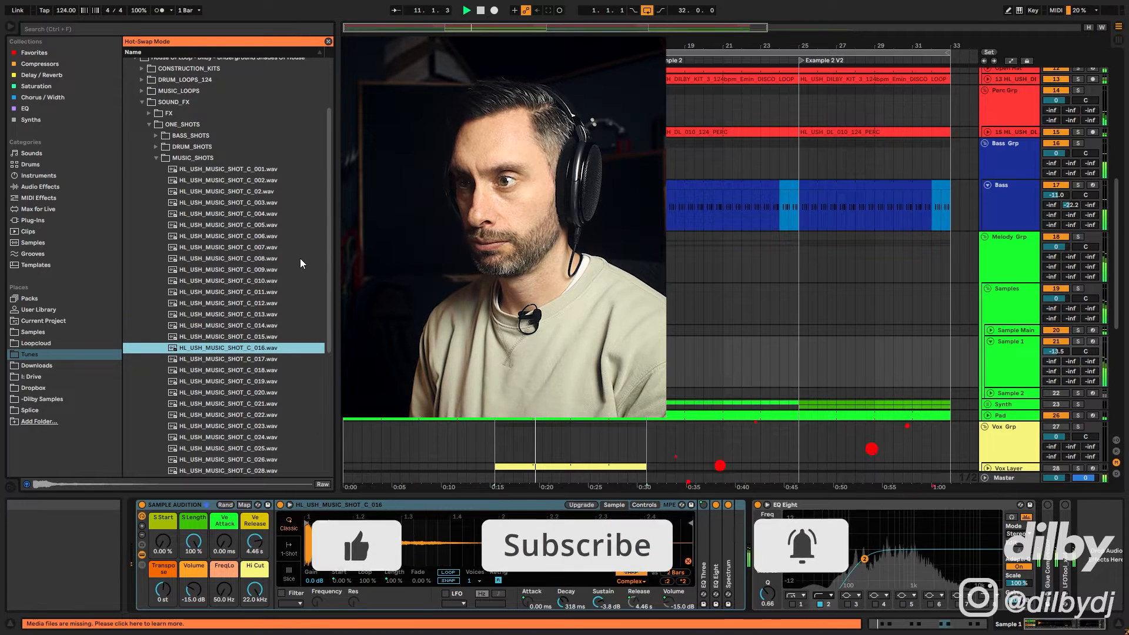
key(Down)
key(Return)
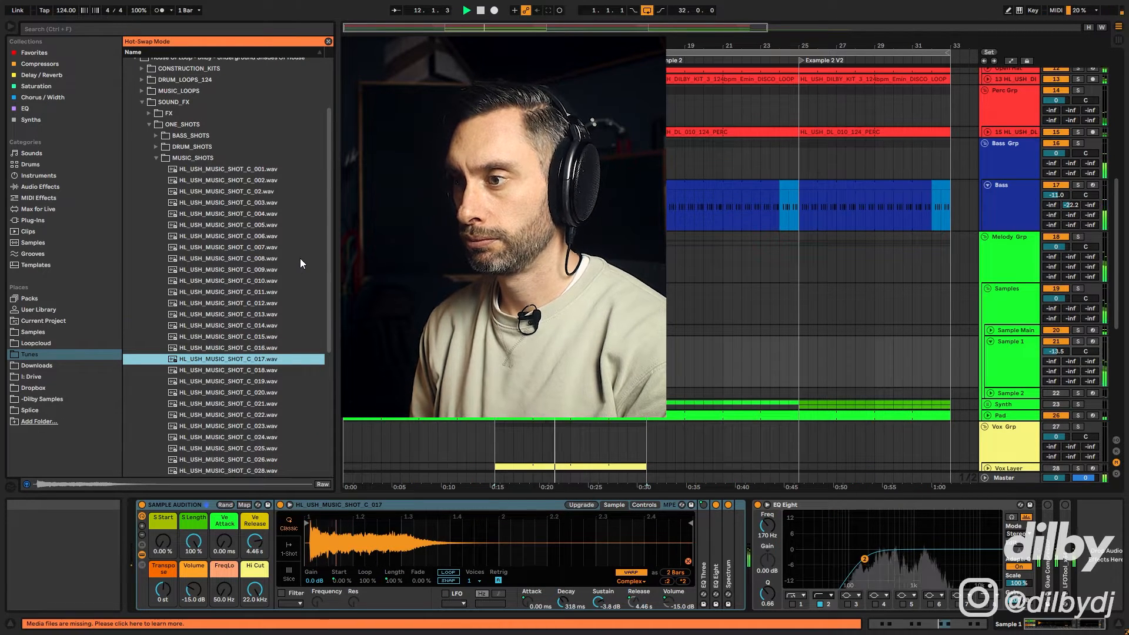
- Audition HL_USH_MUSIC_SHOT_C_018, load HL_USH_MUSIC_SHOT_C_019 as Sample 1's sound, and stop playback
key(Down)
key(Return)
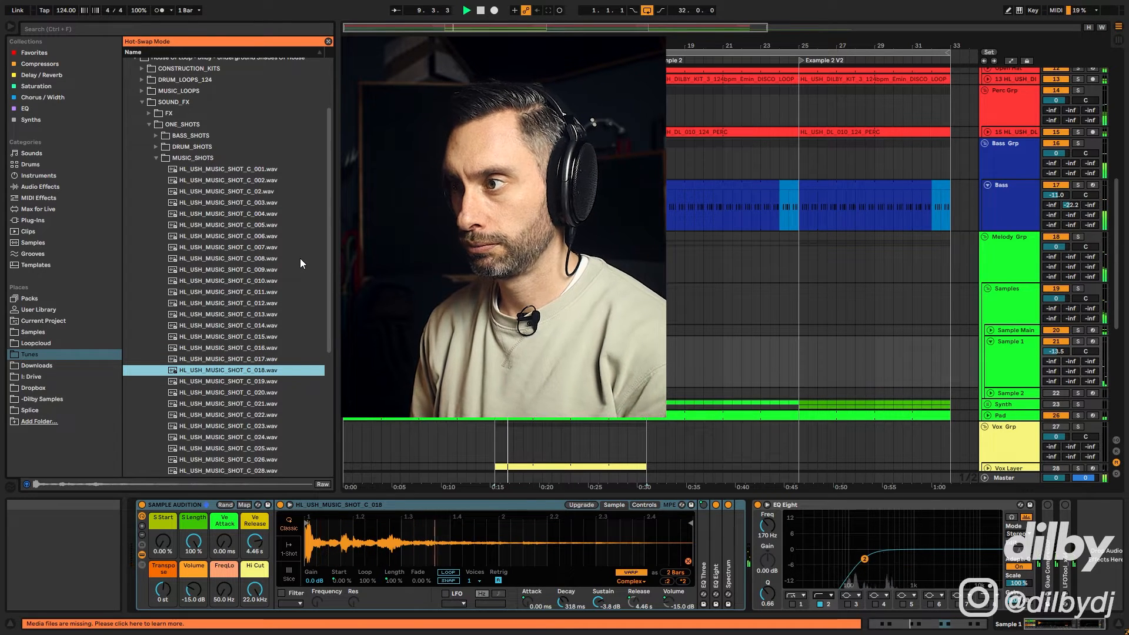
key(Down)
key(Return)
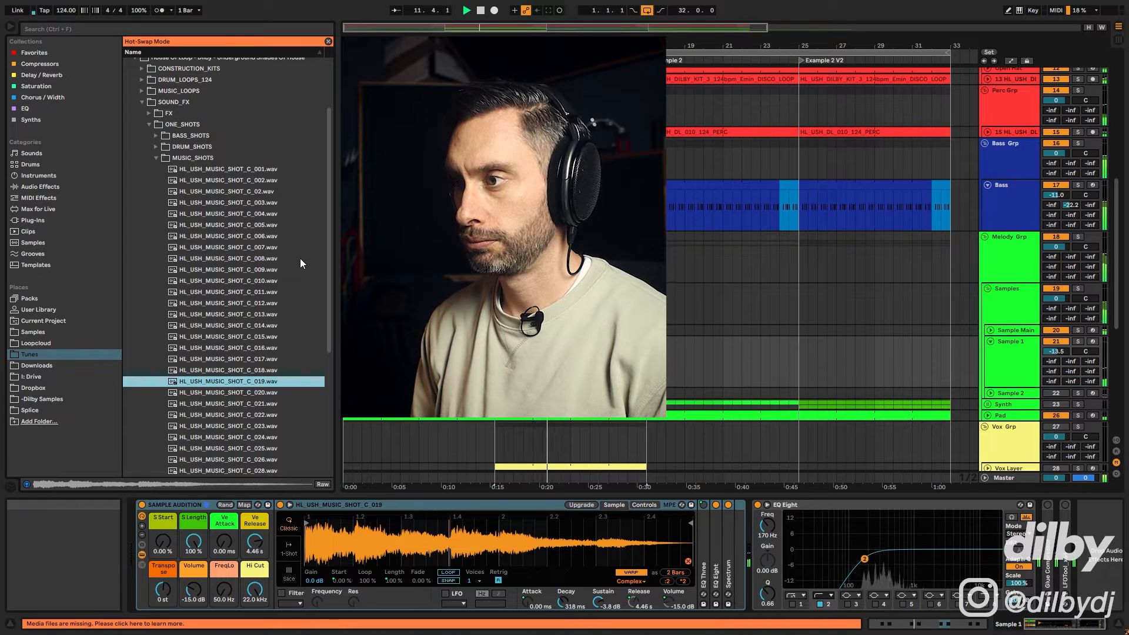
key(space)
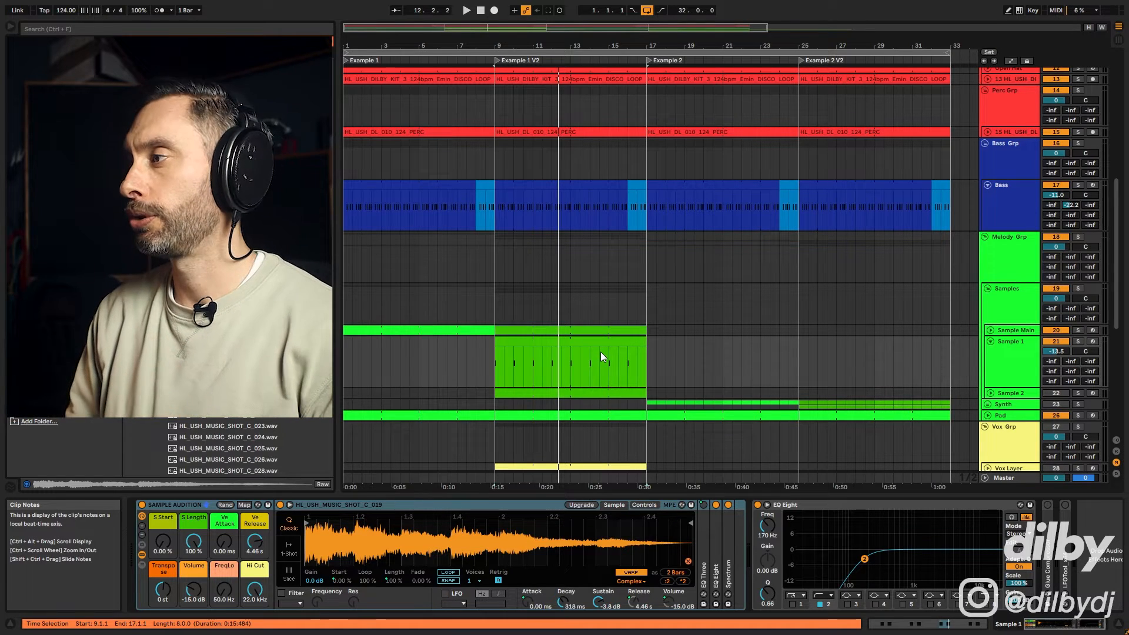
- Solo Sample Main and Sample 1, and compare Example 1 V2 with Example 1 by playing both sections
click(1078, 330)
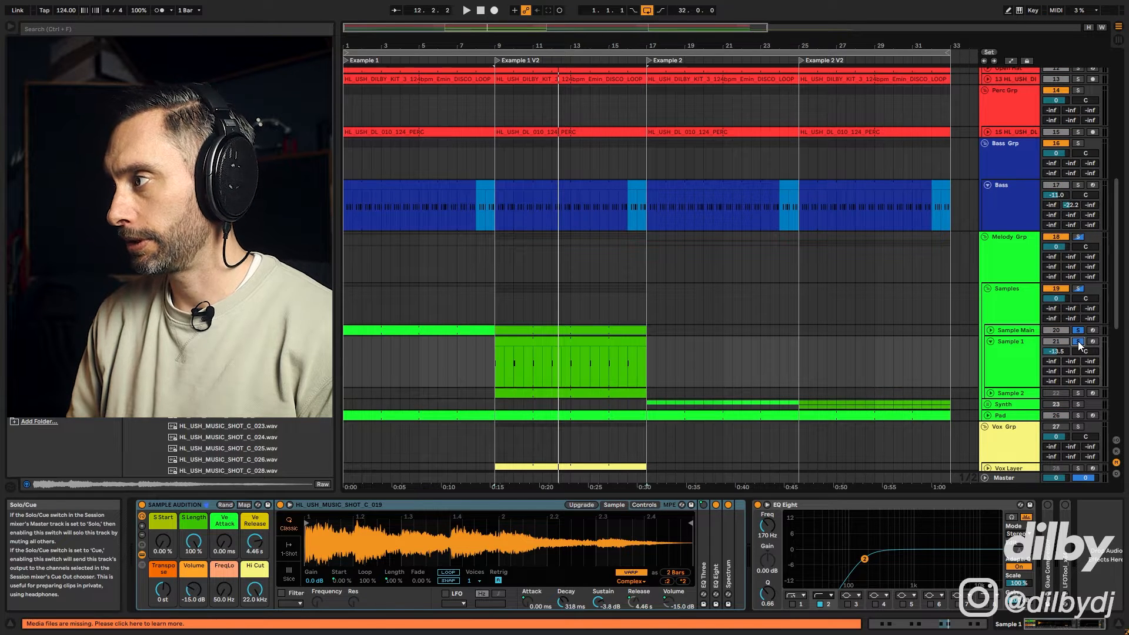
click(600, 335)
key(space)
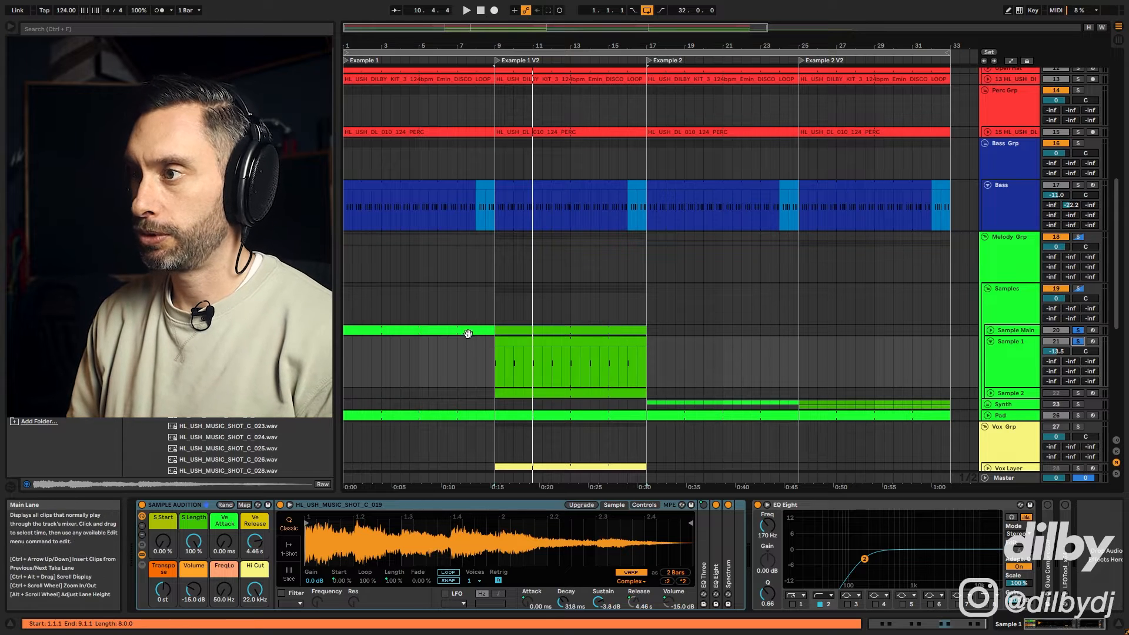
key(space)
key(space)
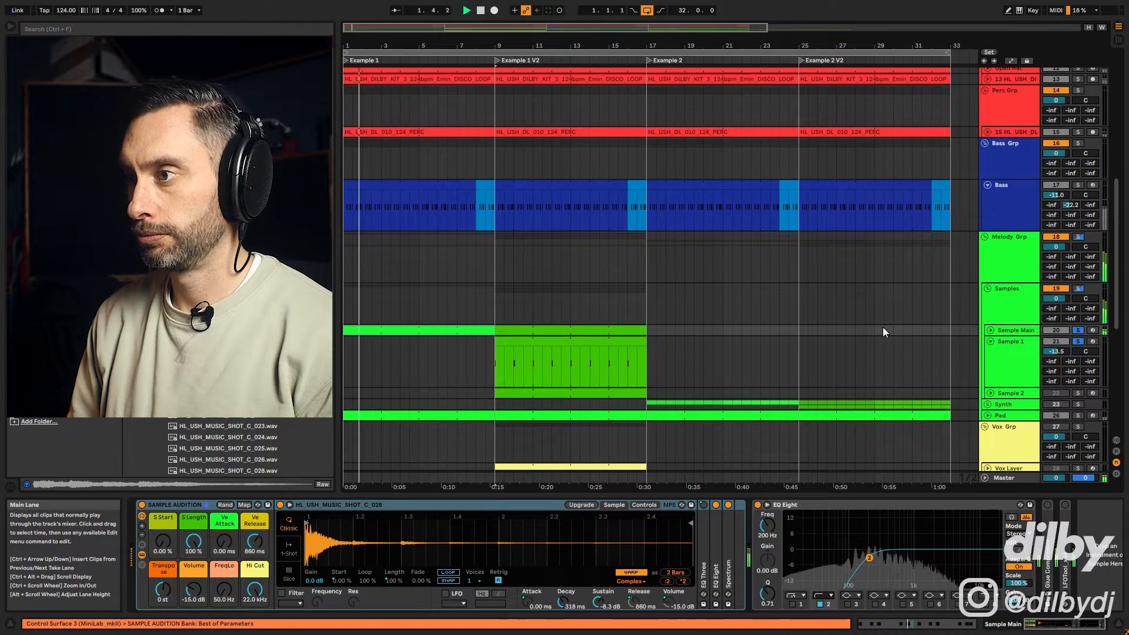
click(605, 339)
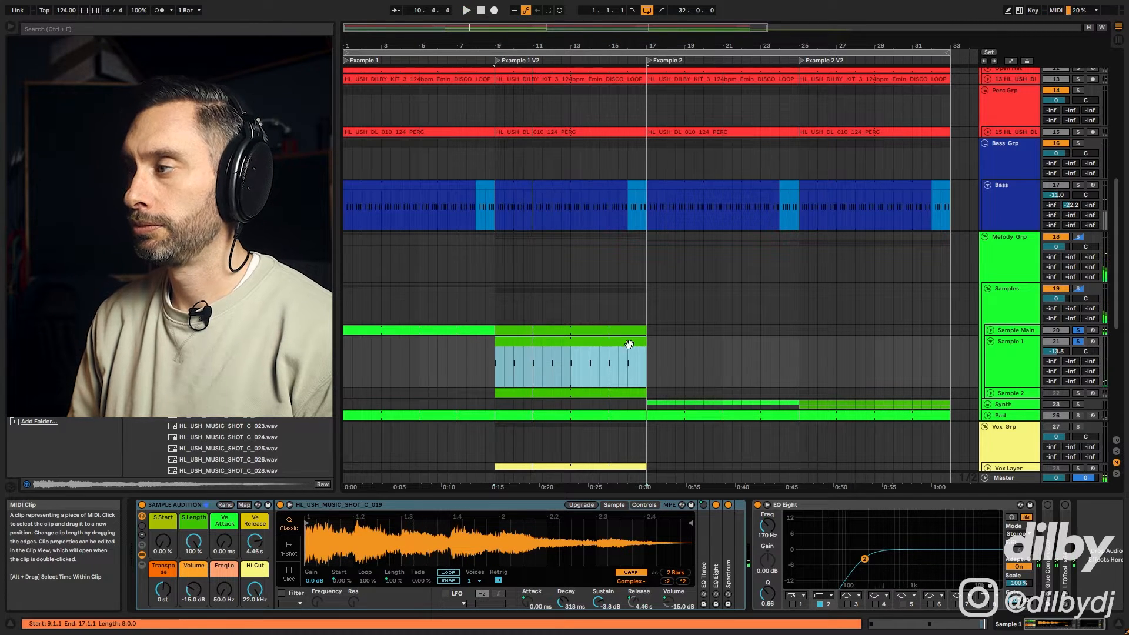
- Replace Sample 2's SAMPLE AUDITION rack with a copy of the rack from Sample 1
click(1017, 391)
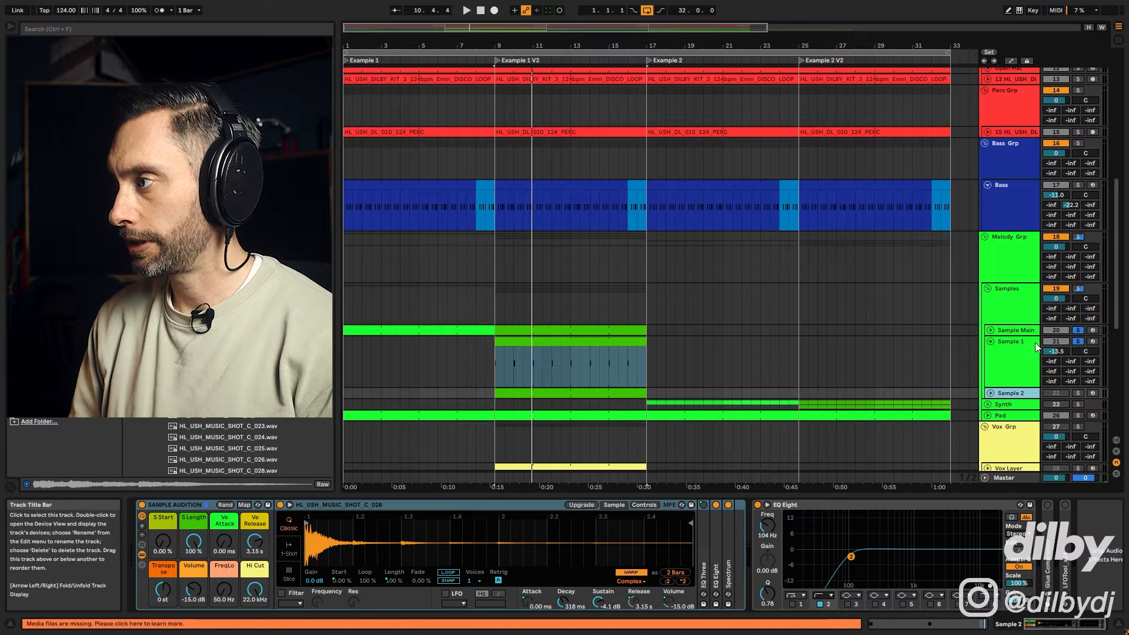
click(1020, 401)
click(1018, 392)
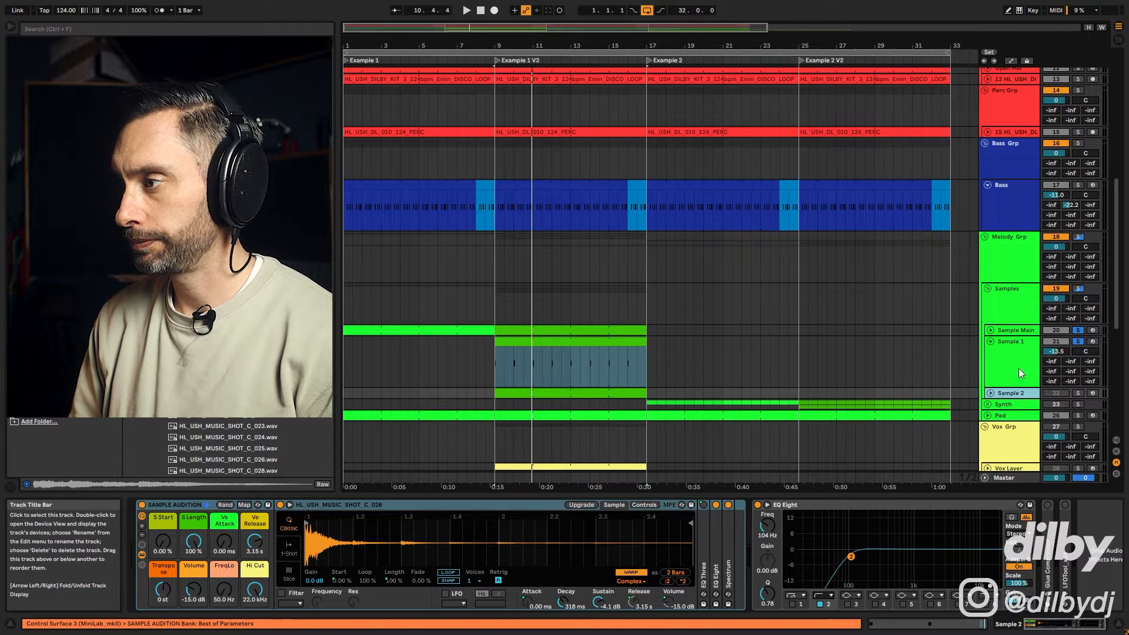
click(1015, 360)
click(186, 503)
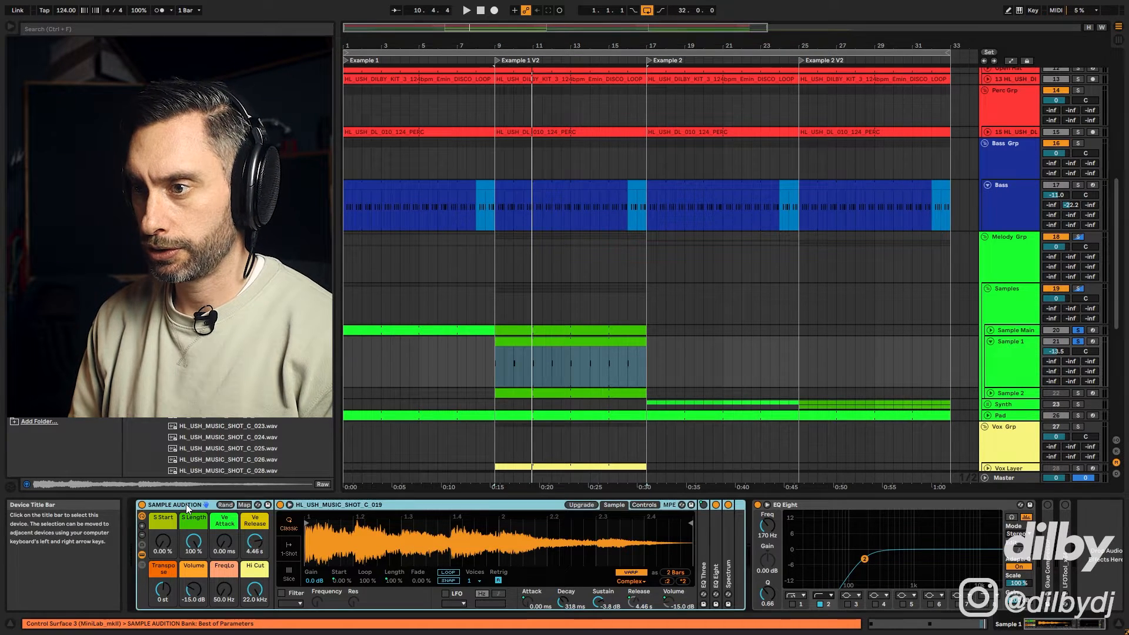
drag(515, 417, 1060, 335)
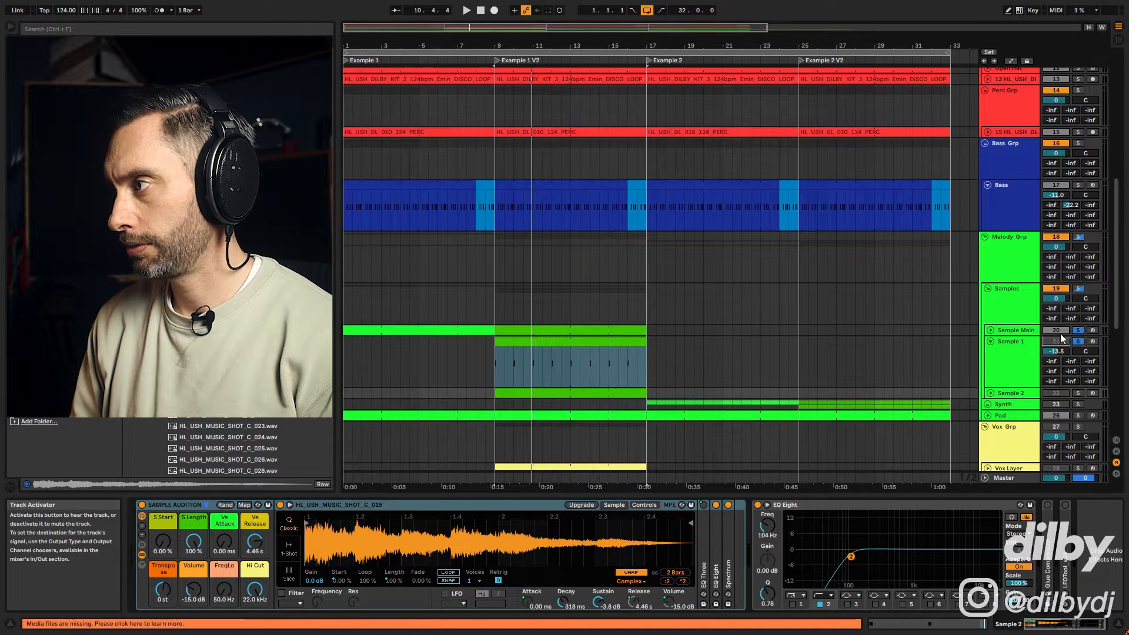
- Leave only Sample 2 active among the sample tracks with no solos, and play Example 1 V2 as an eight-bar loop
click(1026, 392)
key(ctrl+l)
key(space)
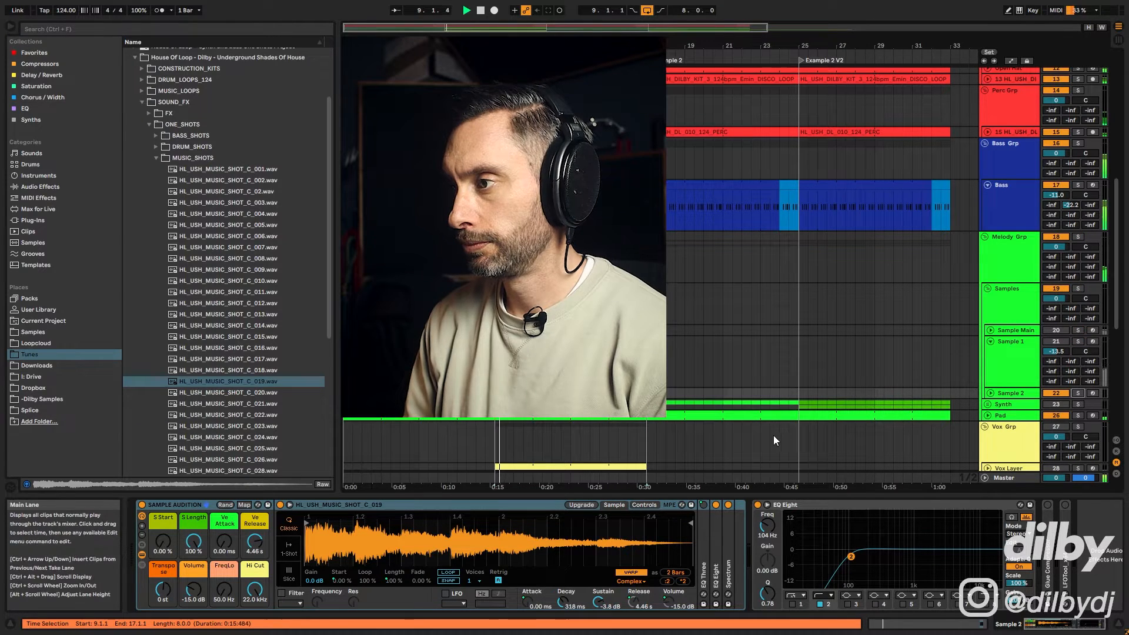
- Hot-swap Sample 2's sound to HL_USH_MUSIC_SHOT_C_020, fold the Sample 1 track and unfold Sample 2, and stop playback
click(689, 562)
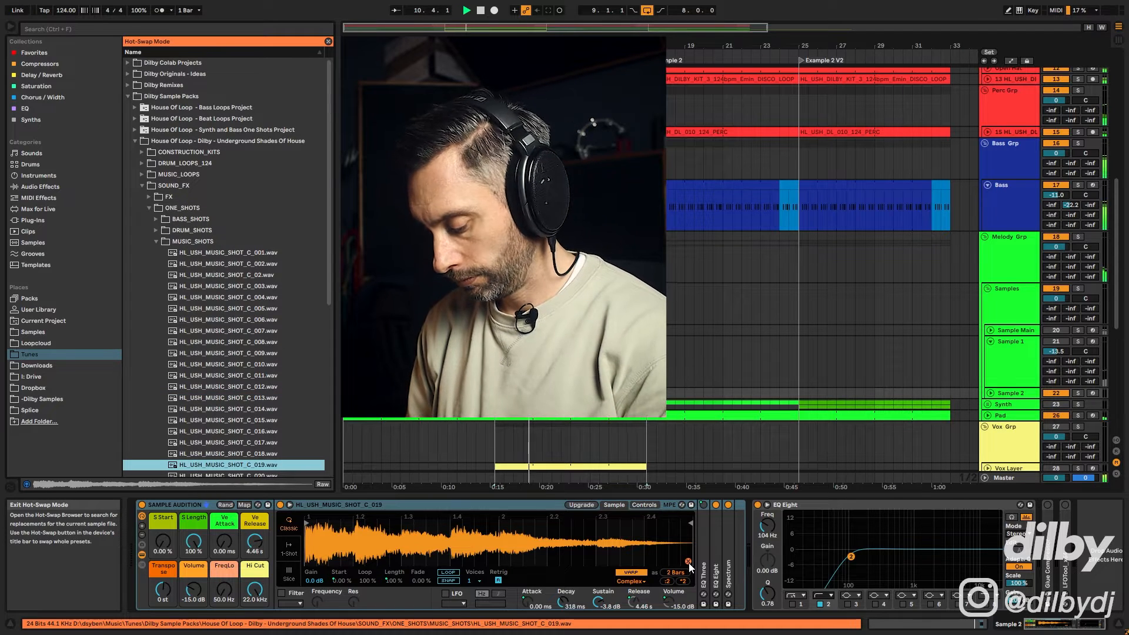
key(Down)
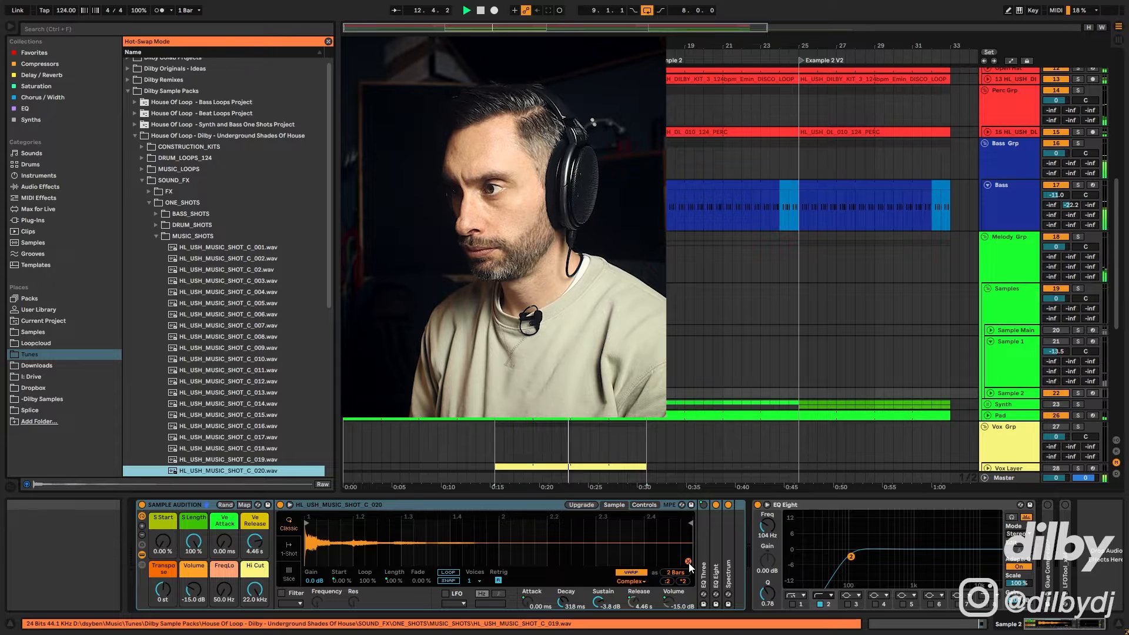
click(991, 341)
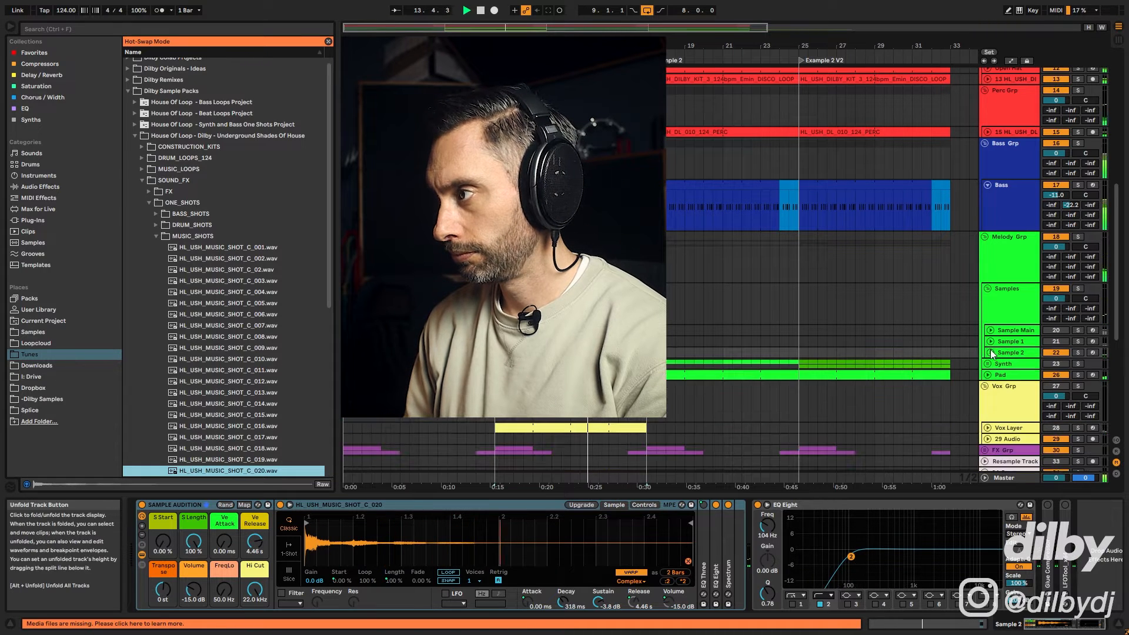
click(990, 353)
click(641, 405)
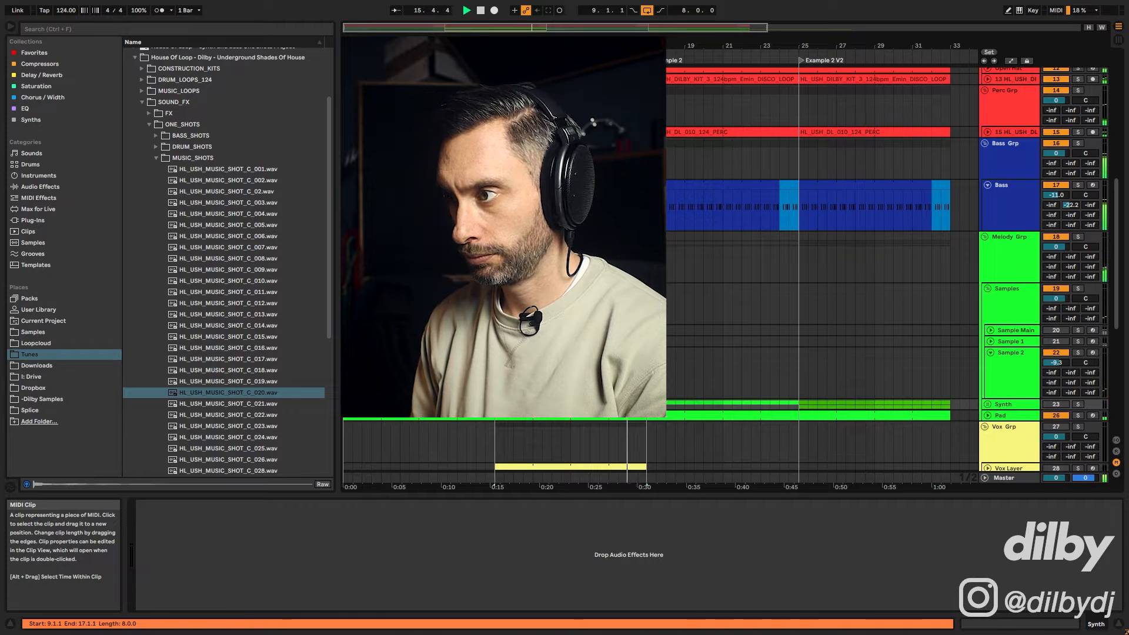
key(space)
click(643, 376)
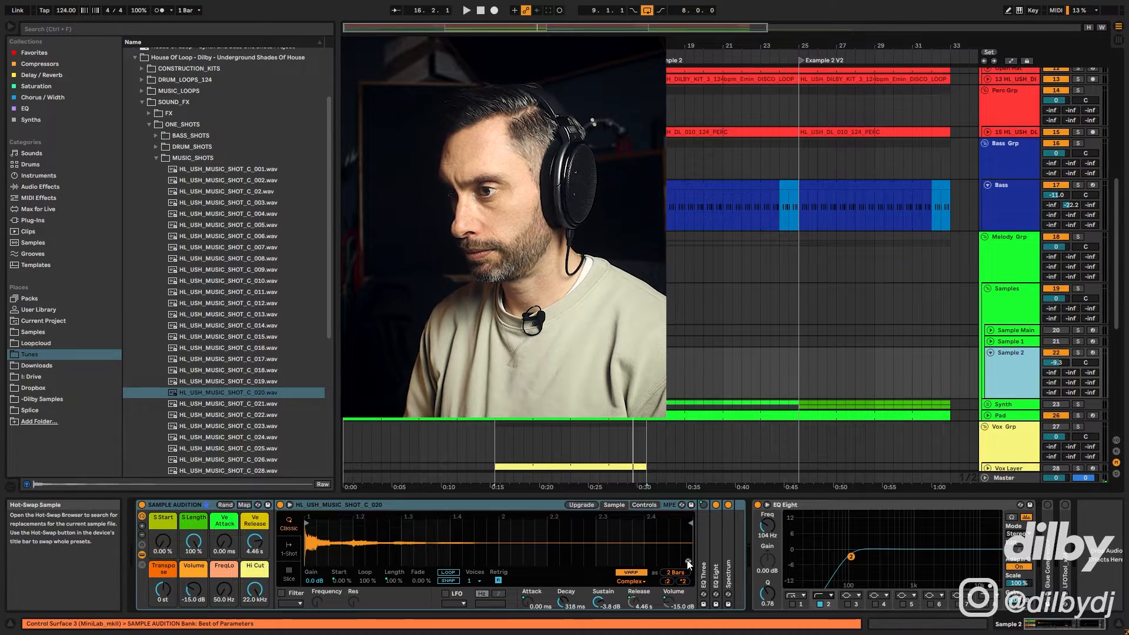
- Reopen hot-swapping for Sample 2 and, with the loop playing, audition HL_USH_MUSIC_SHOT_C_021 and 022 before loading 023
click(688, 561)
key(space)
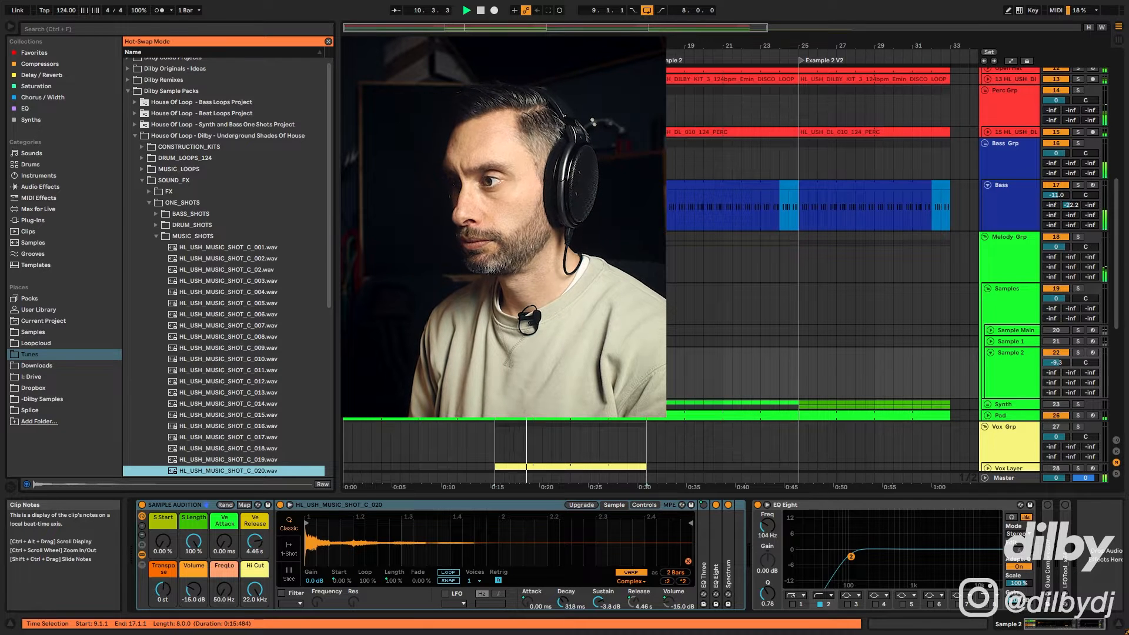
key(Down)
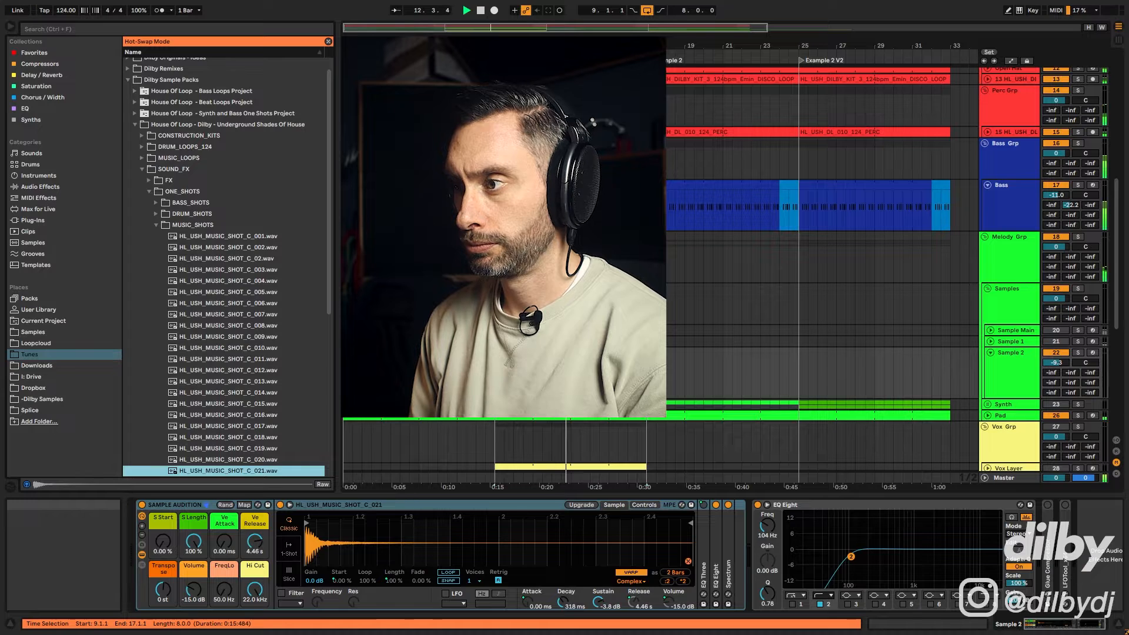
key(Down)
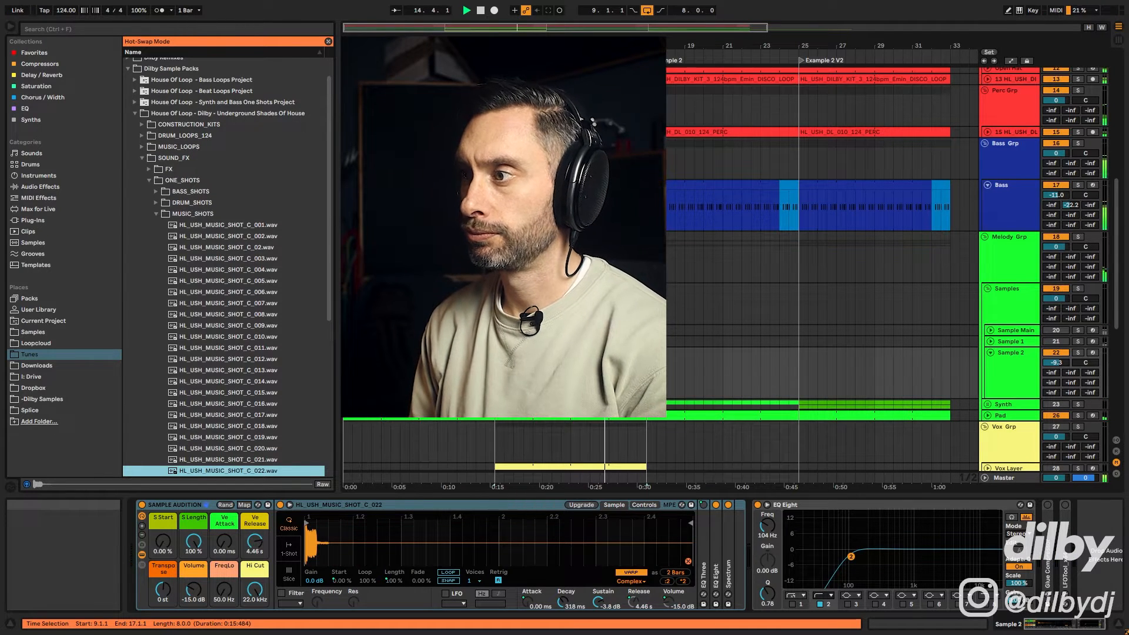
key(Down)
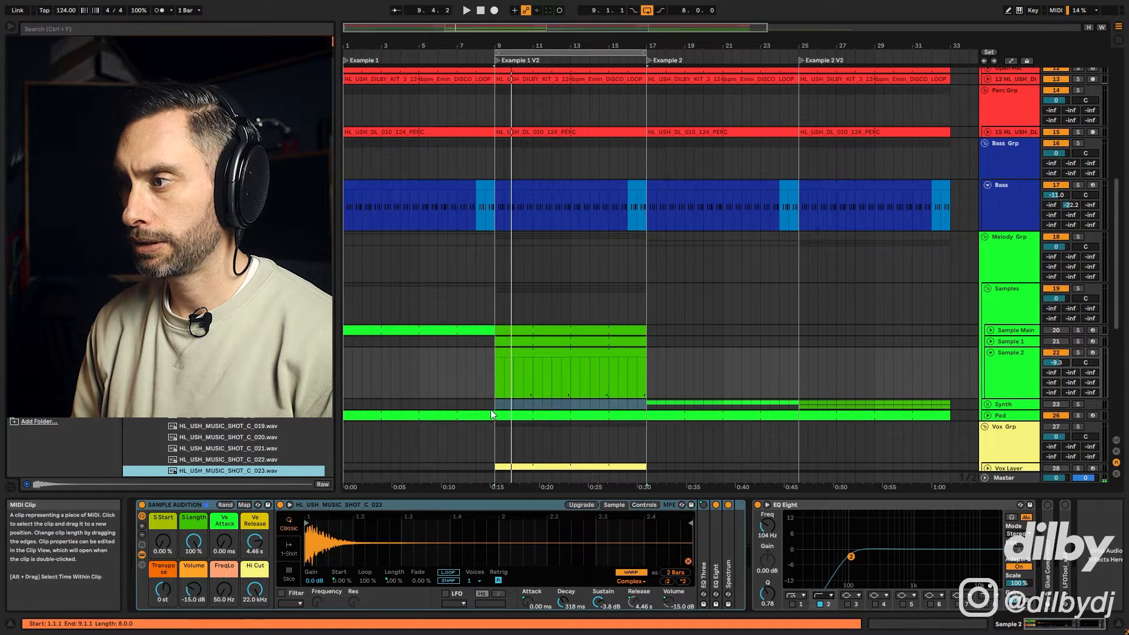
- Raise the last active F2 note in Sample 2's Example 1 V2 clip to F3 and play the loop
double_click(616, 372)
click(1088, 579)
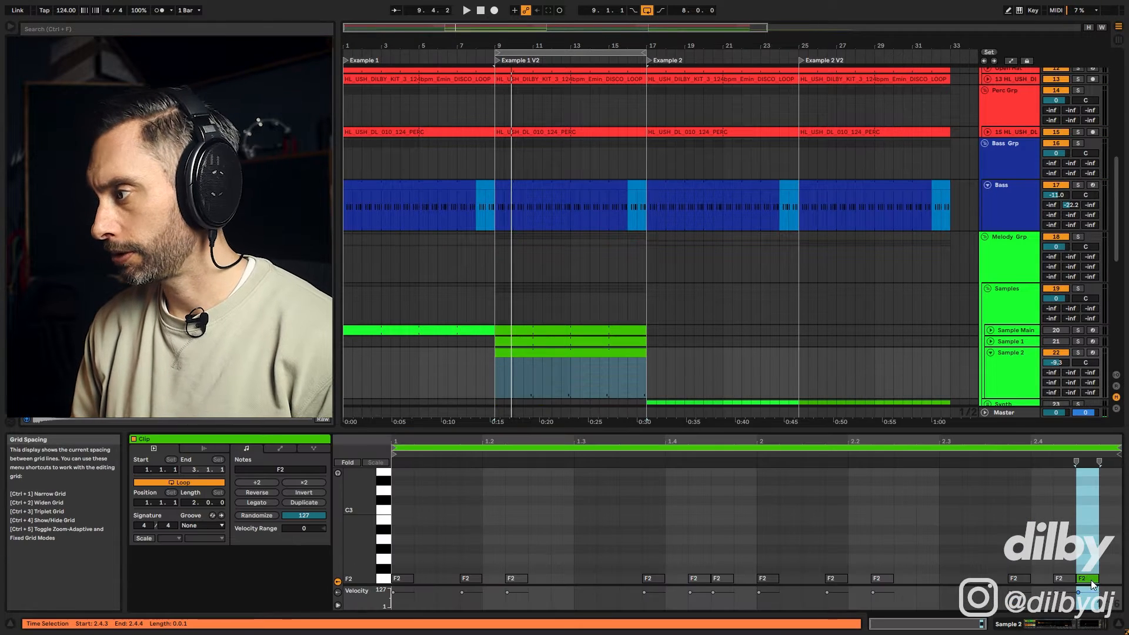
click(1089, 579)
key(shift+Up)
key(space)
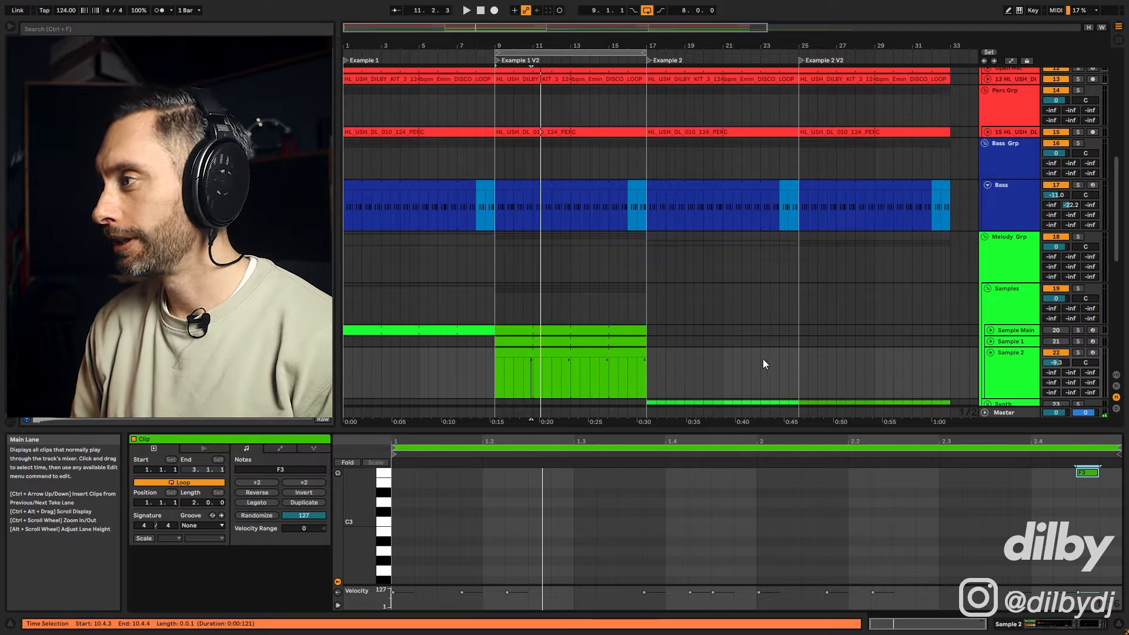
key(space)
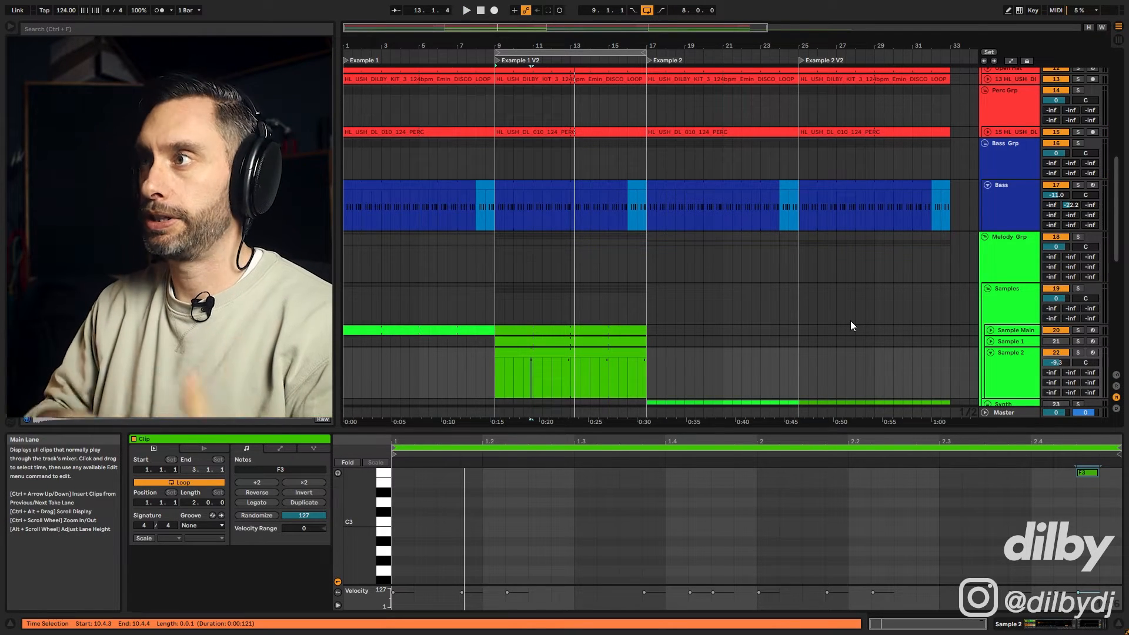
- Activate the Sample Main and Sample 1 tracks and play Example 1 V2 with all three sample tracks together
click(995, 340)
click(1051, 340)
click(1052, 341)
key(space)
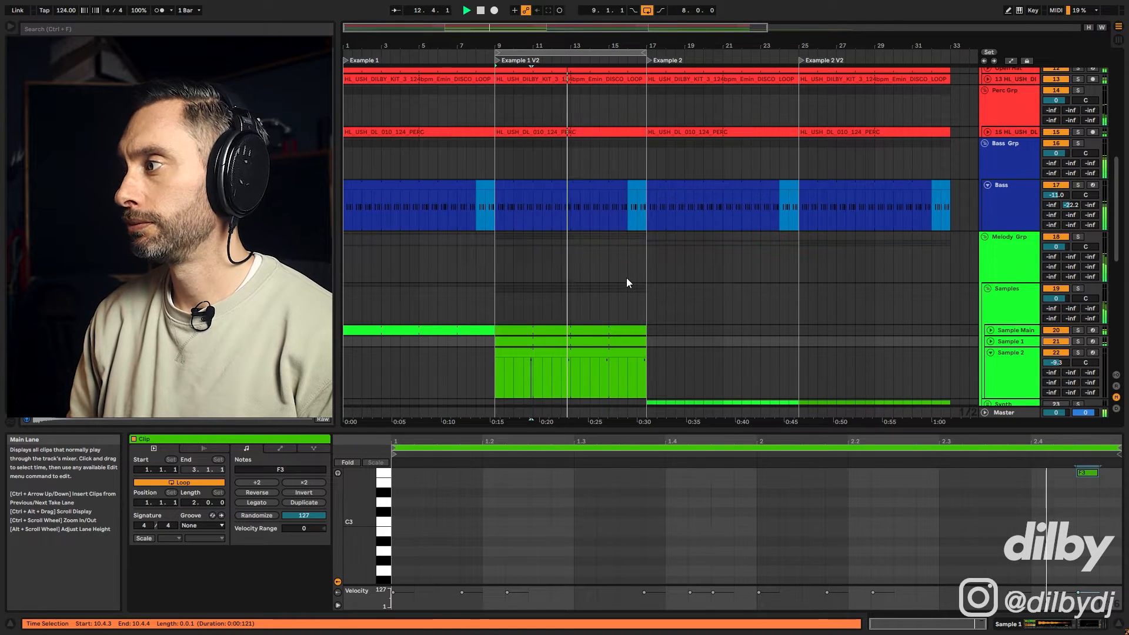
- Play Example 1 from bar 5 for comparison, and replay it from bars 7 and 8 into Example 1 V2 with the Samples group soloed
click(415, 342)
key(space)
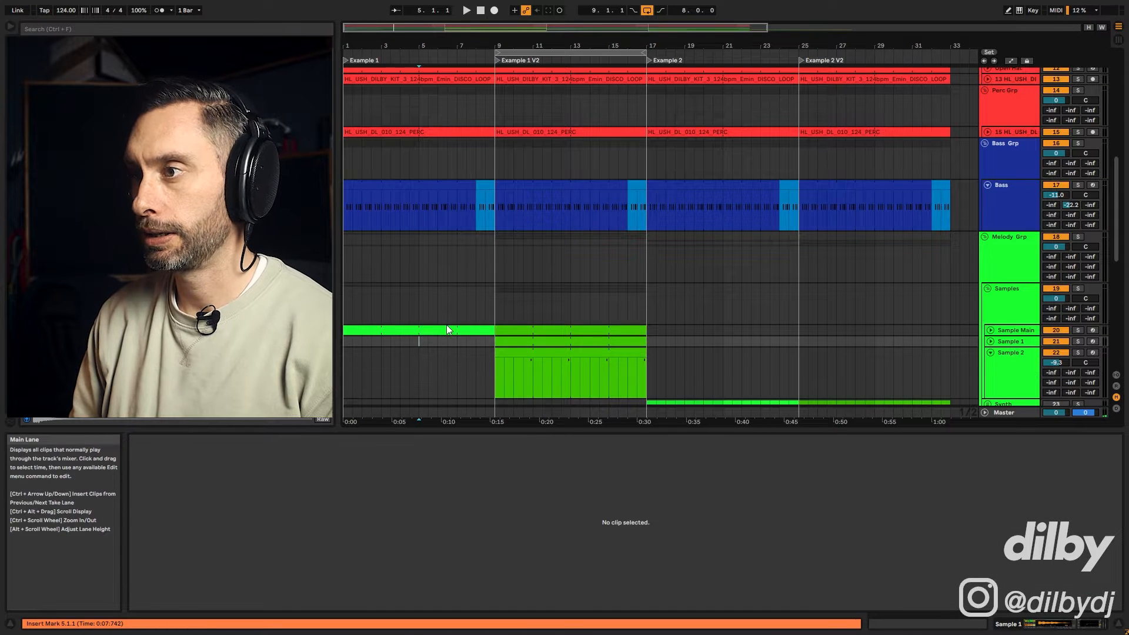
click(457, 311)
key(space)
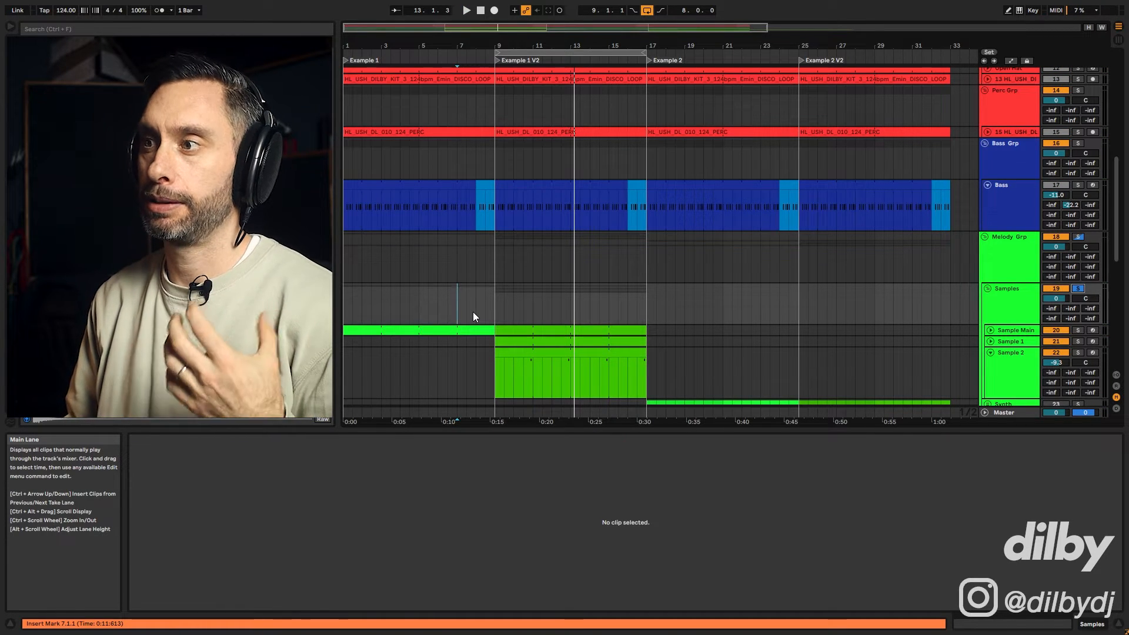
click(473, 312)
key(space)
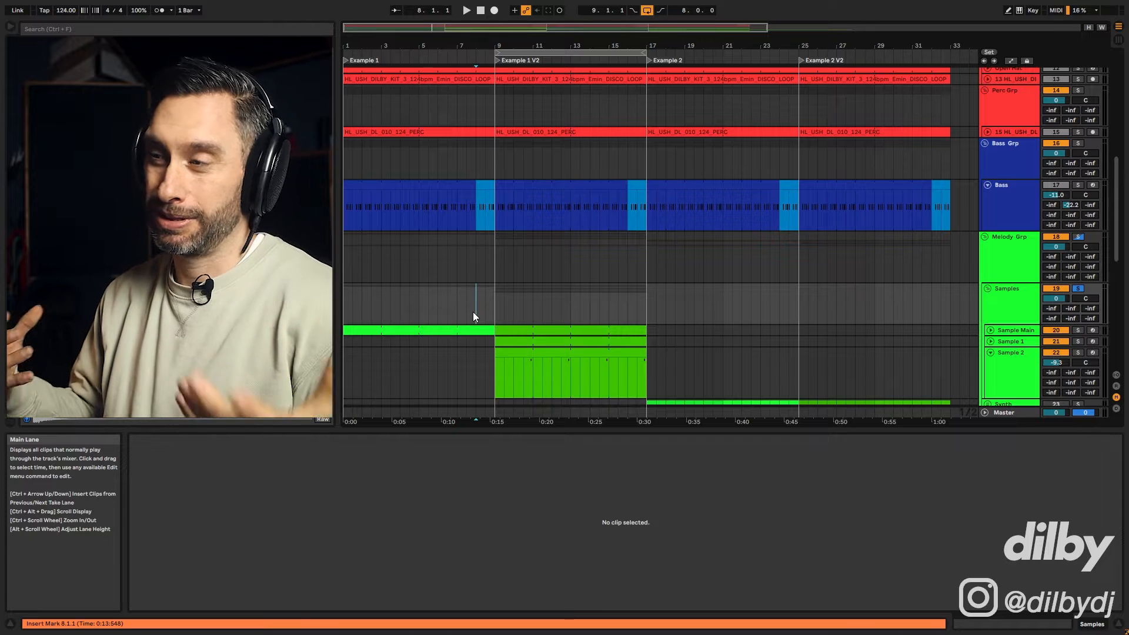
key(space)
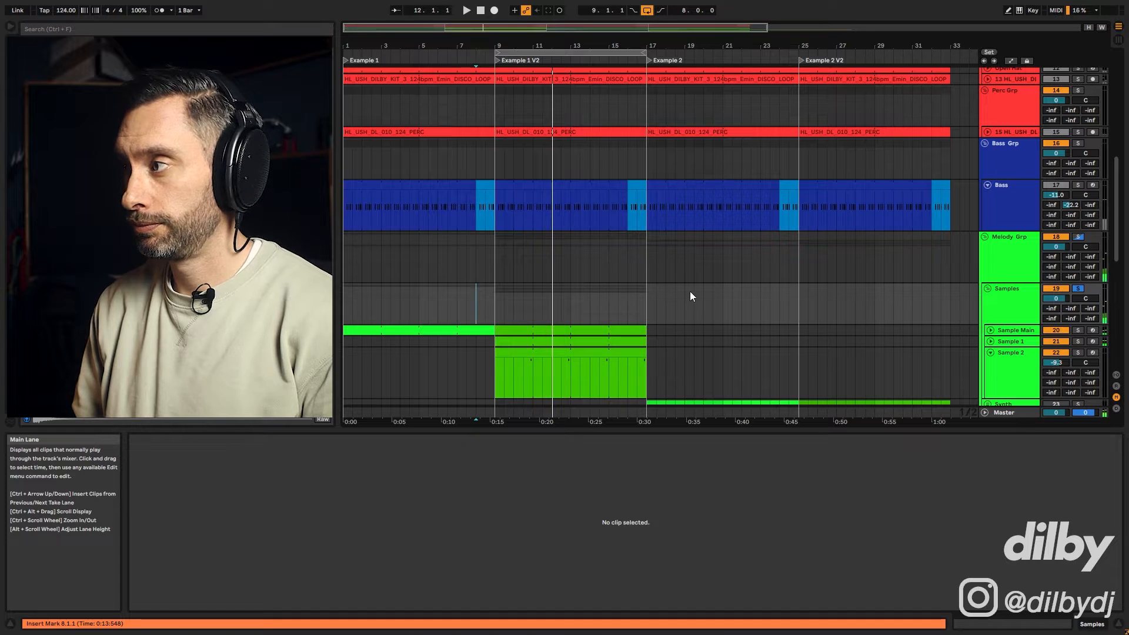
- Fold the Samples group, unfold Vox Grp and arm the Vox Layer track to play its sampler
click(1021, 286)
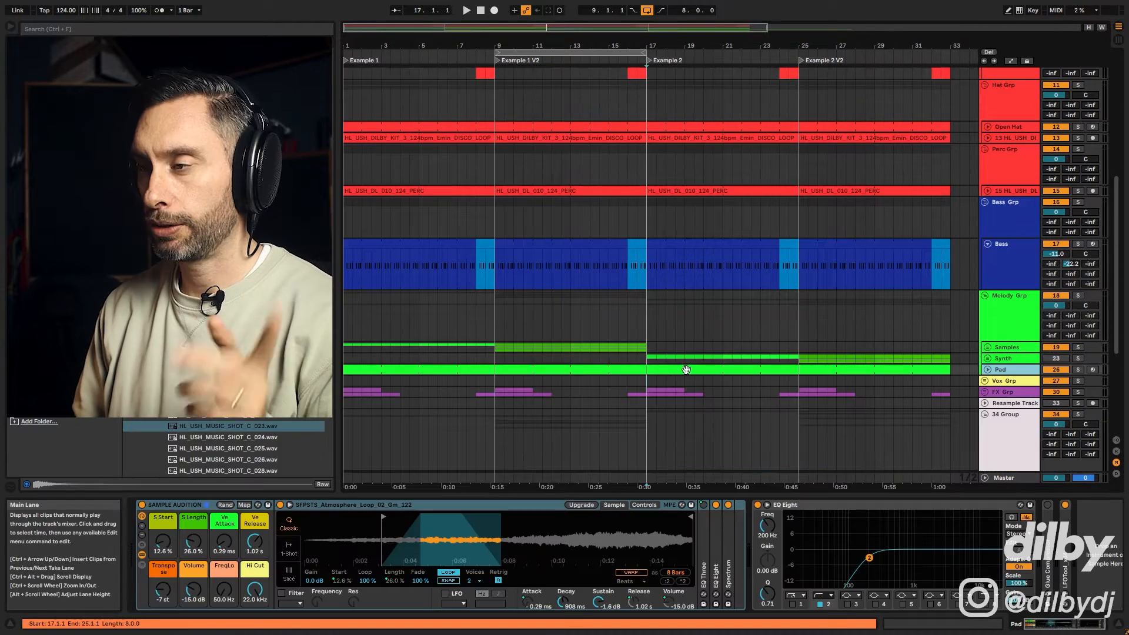
click(1008, 381)
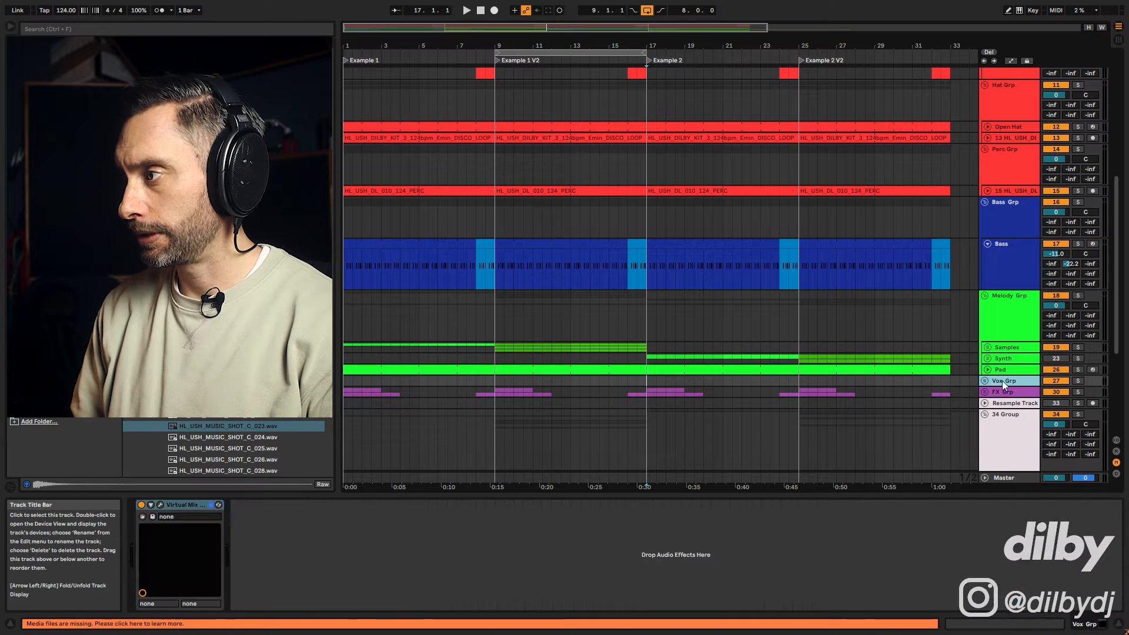
click(986, 382)
click(1018, 423)
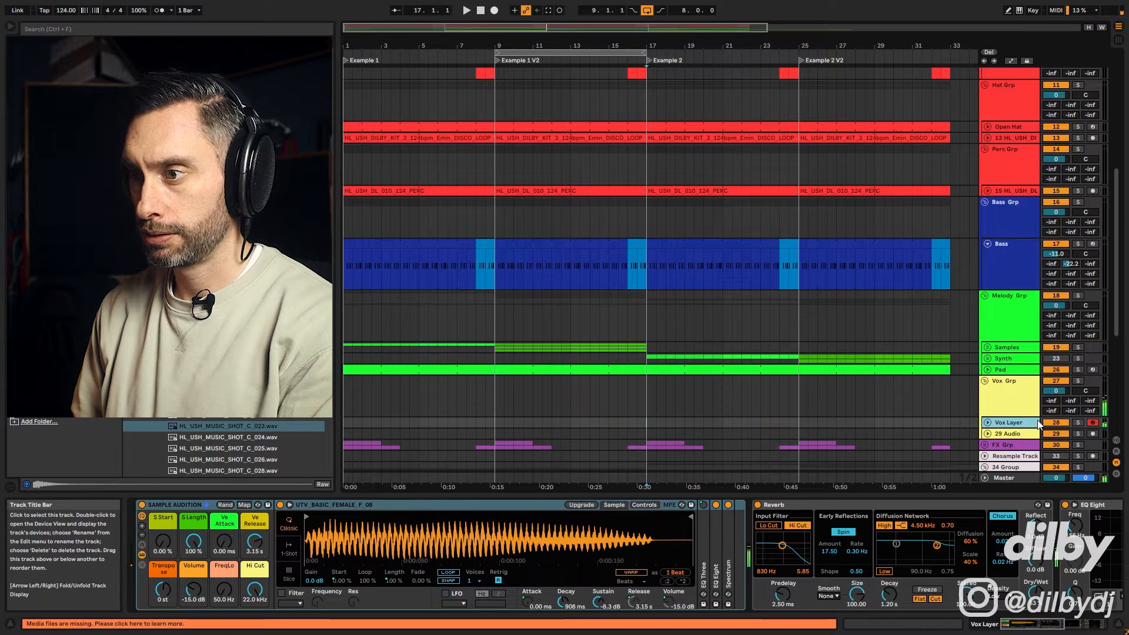
- Unfold Samples, copy Sample 2's Example 1 V2 clips to the Vox Layer track, lower the F3 note to C3 and play it
click(1003, 347)
key(Right)
scroll(764, 294, down, 3)
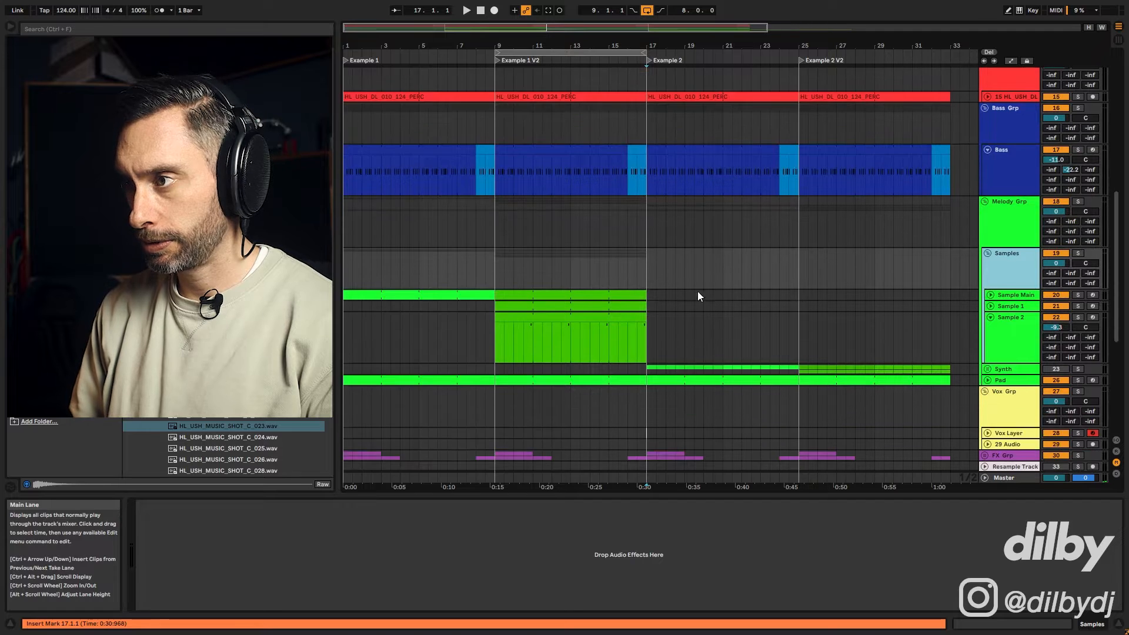
click(601, 281)
drag(584, 268, 581, 383)
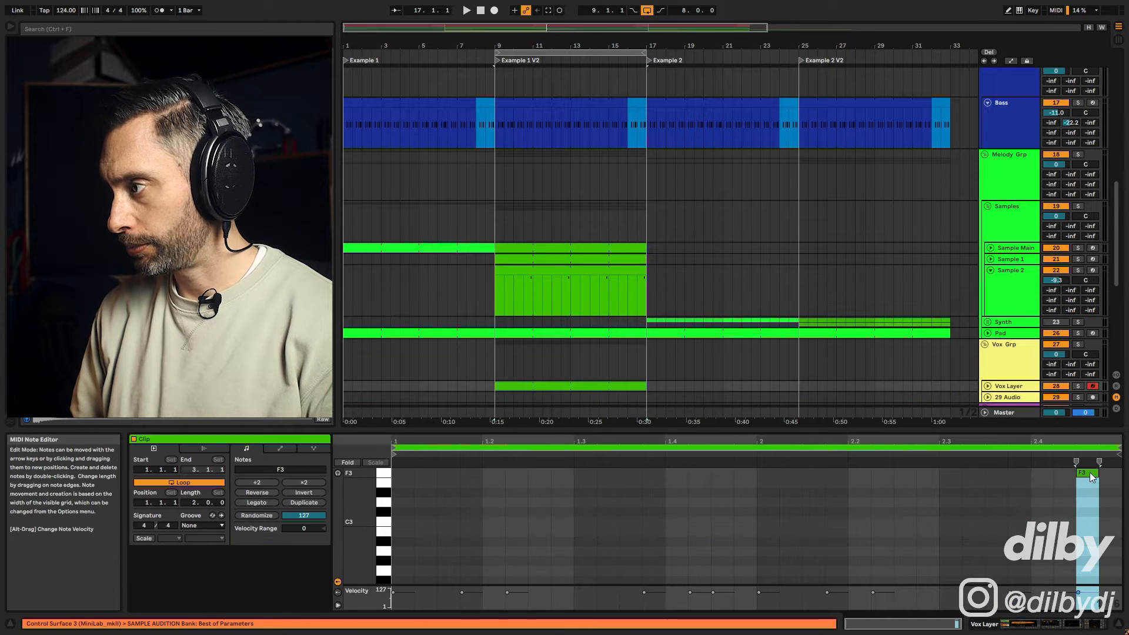
drag(1095, 501, 1095, 530)
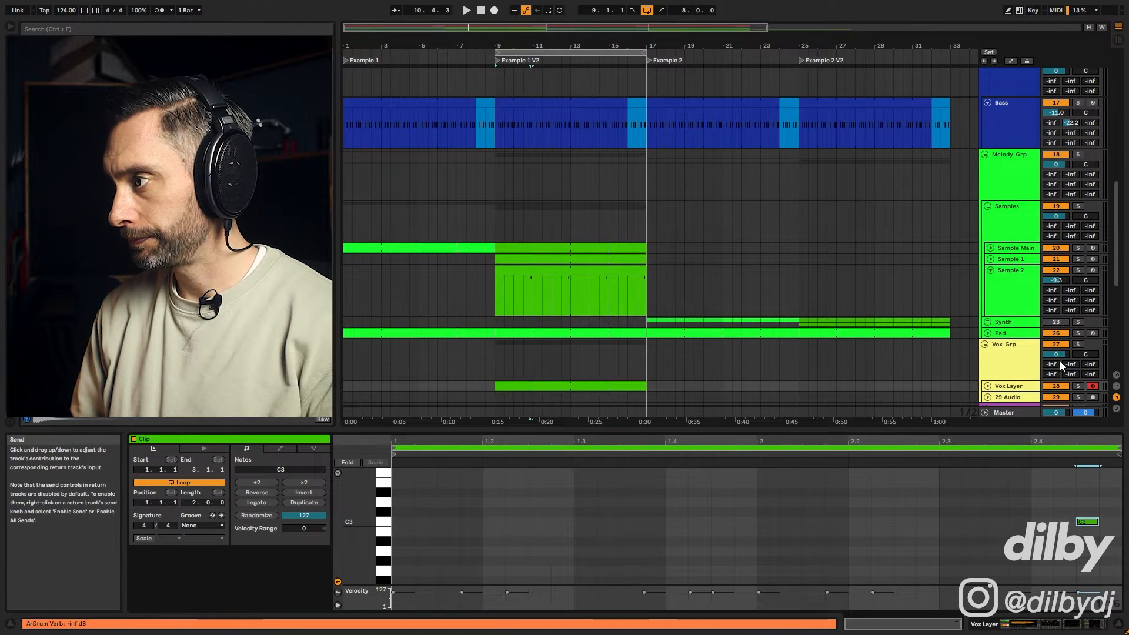
key(space)
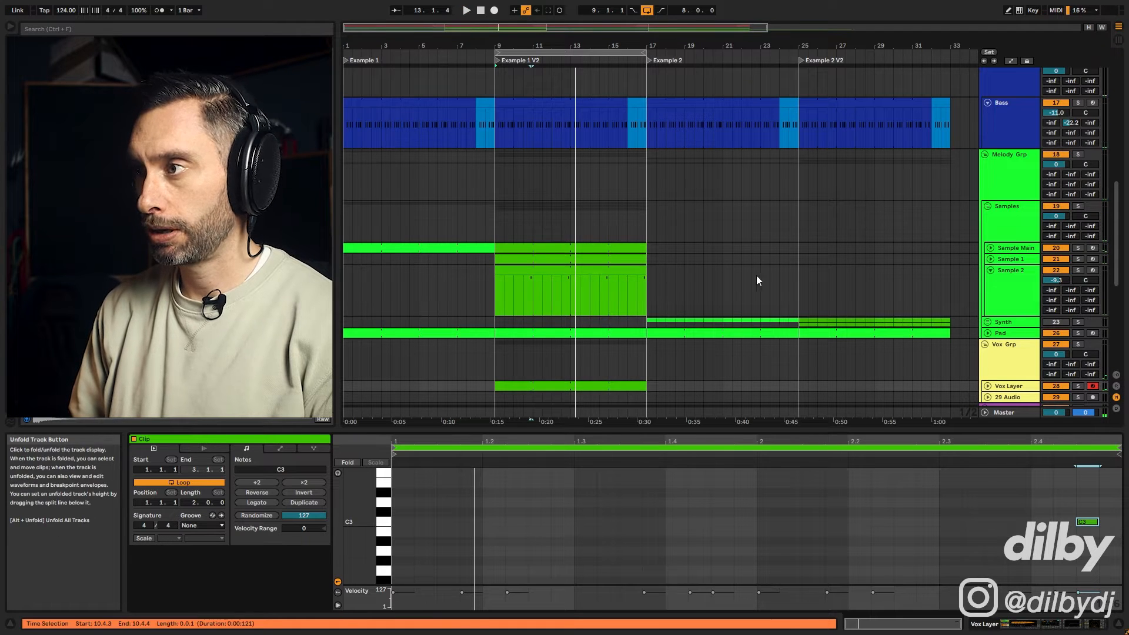
- Copy Sample 1's clips from bars 13 to 17 onto Vox Layer, raise the two active F2 notes to C3 and play them
click(609, 260)
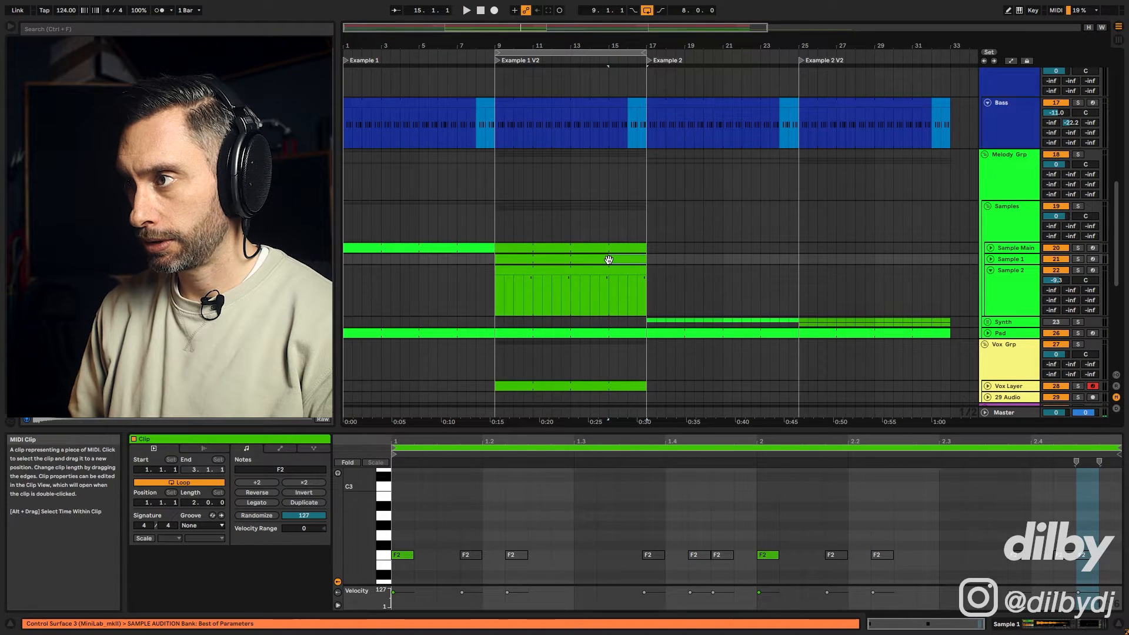
click(653, 259)
drag(579, 258, 582, 386)
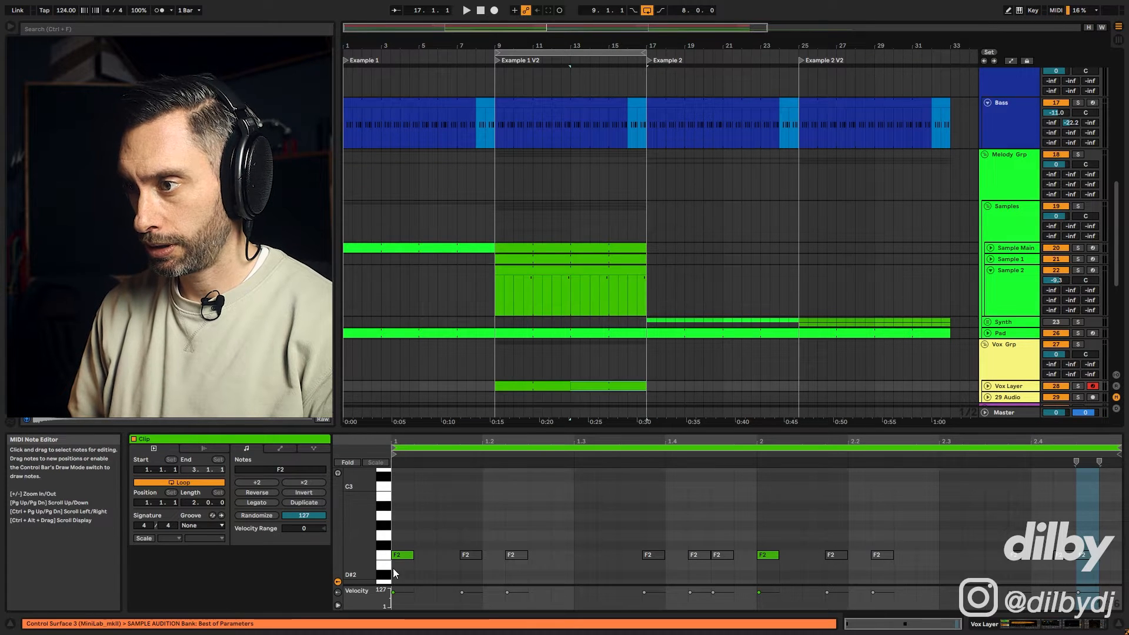
click(401, 555)
shift+click(767, 556)
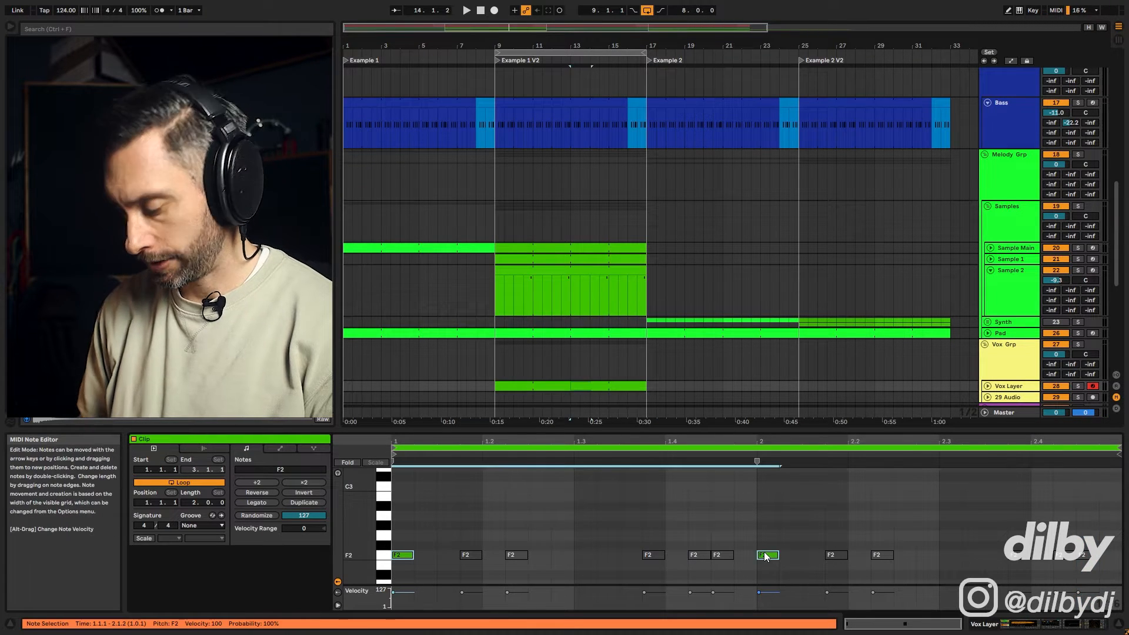
drag(766, 556, 766, 487)
key(space)
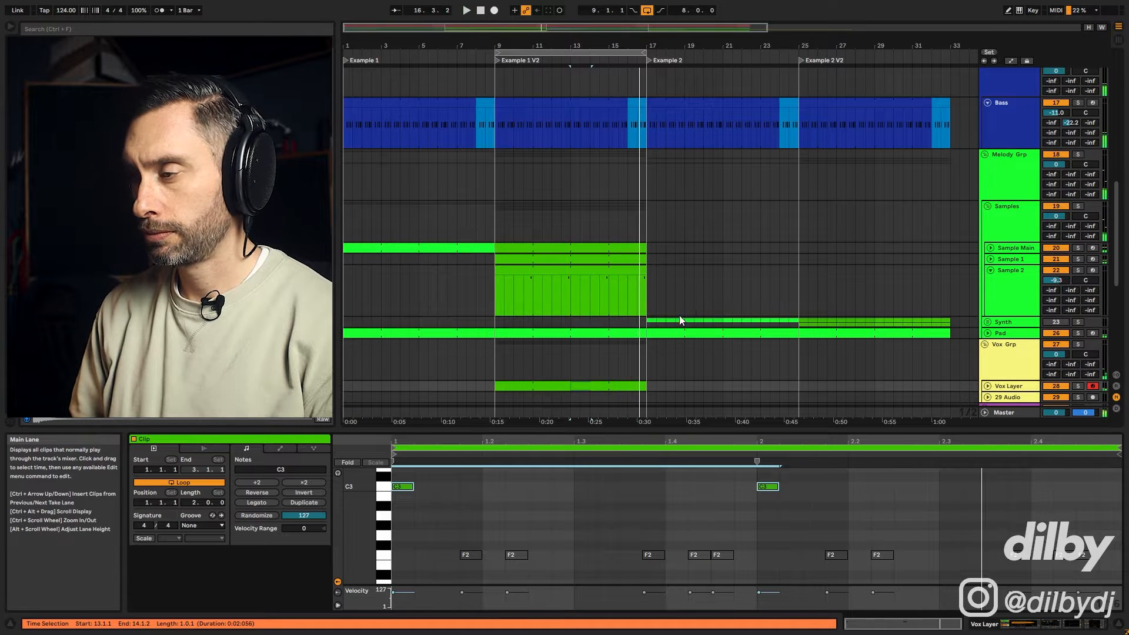
- Deactivate the second C3 note in Vox Layer's clip at bars 13 to 17 and play Example 1 V2
click(695, 500)
key(0)
click(589, 386)
key(space)
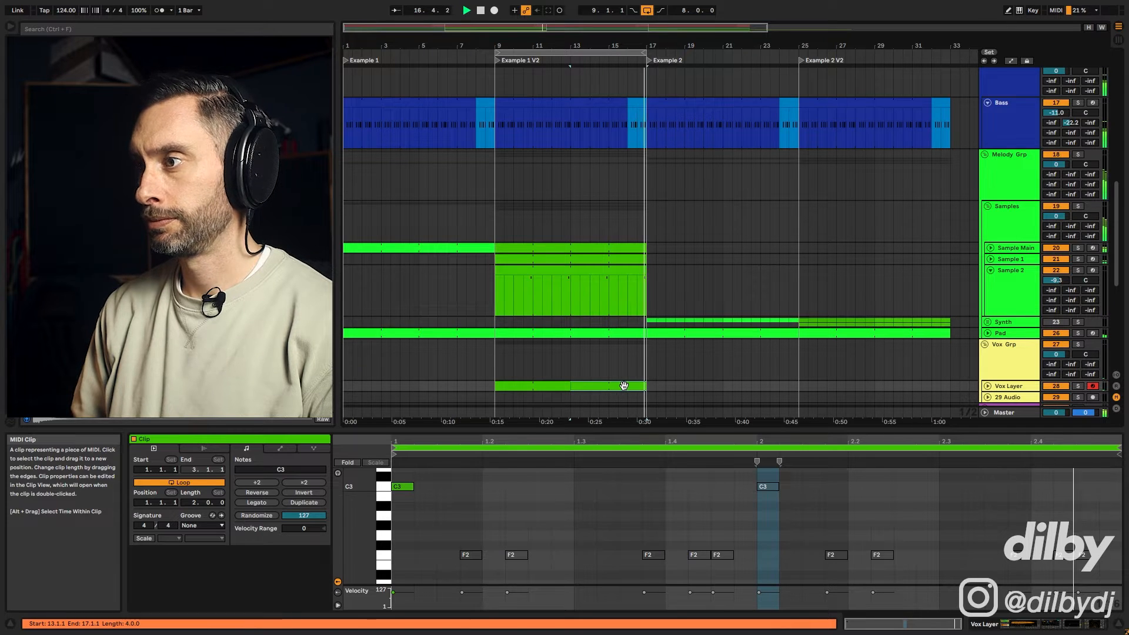
click(506, 385)
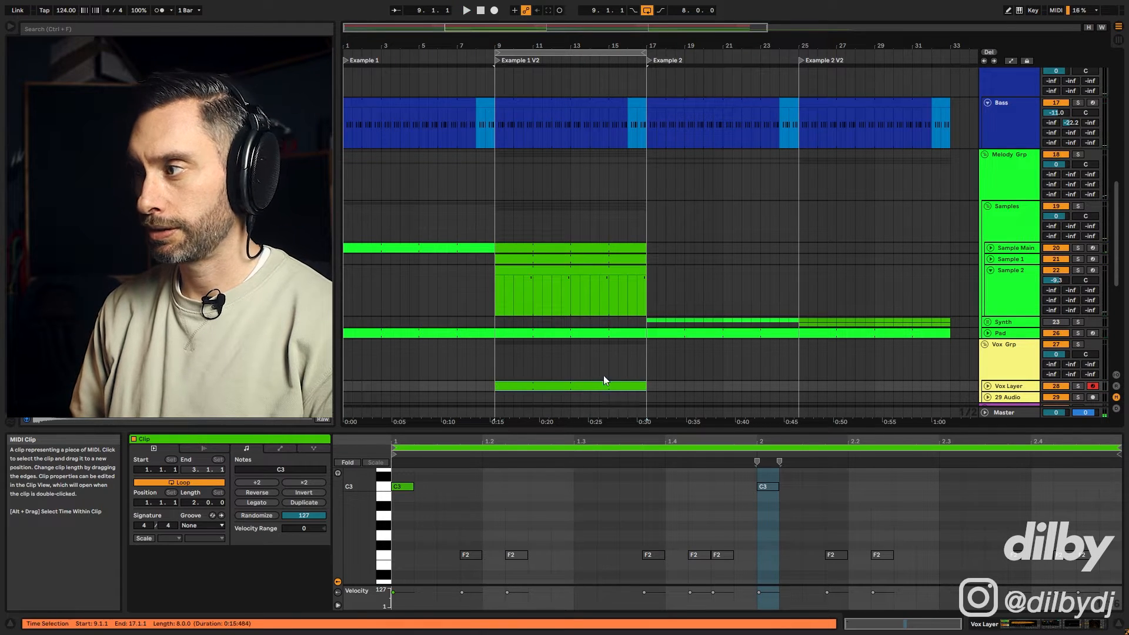
key(space)
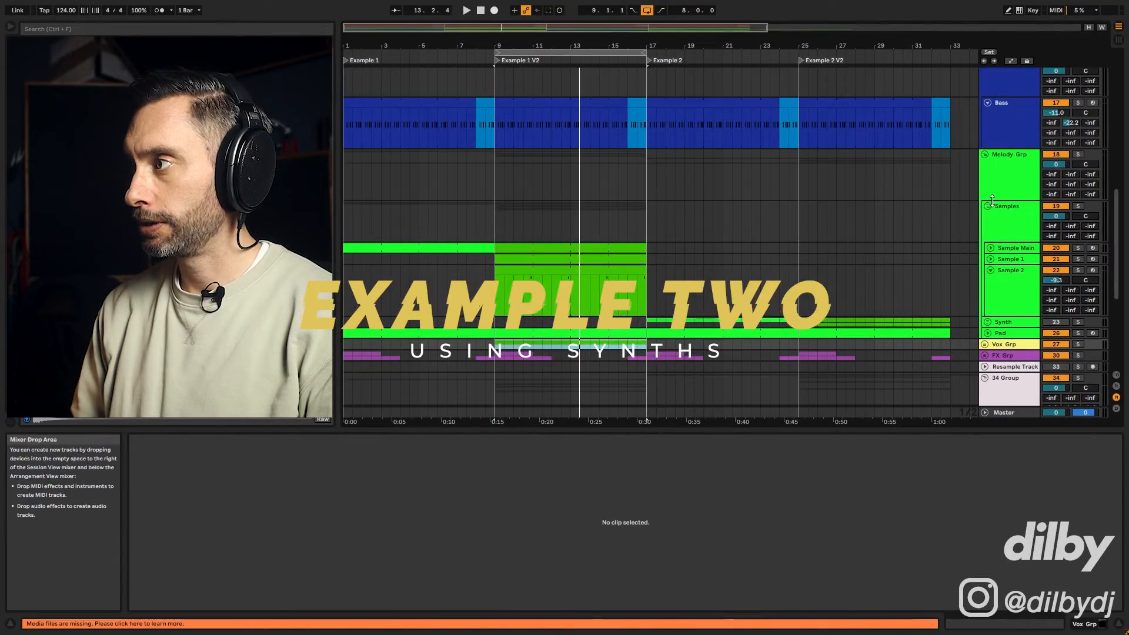
- Fold the Samples group, move the eight-bar loop to Example 2, and unfold and activate the Synth group with Synth Main selected
click(988, 207)
scroll(997, 207, up, 1)
drag(577, 55, 729, 55)
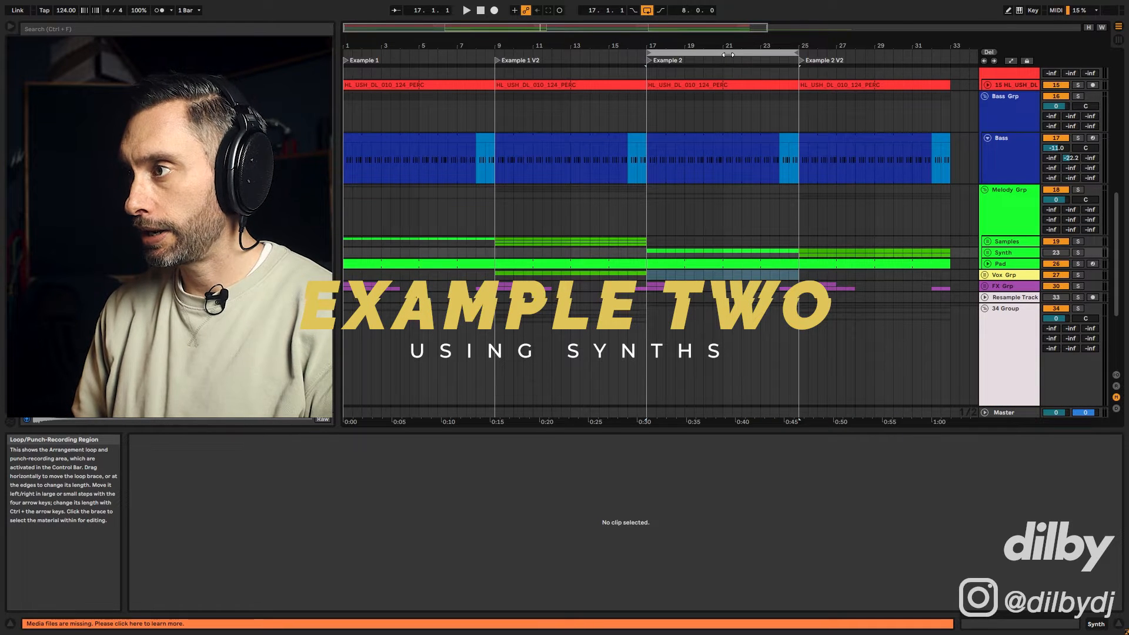
click(988, 252)
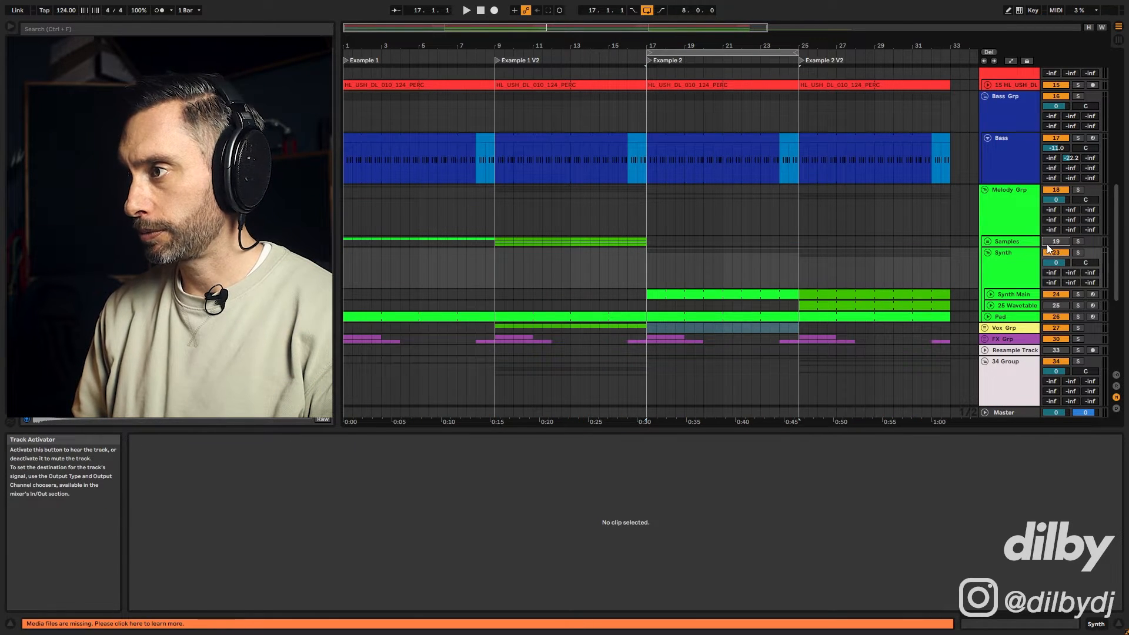
click(1016, 294)
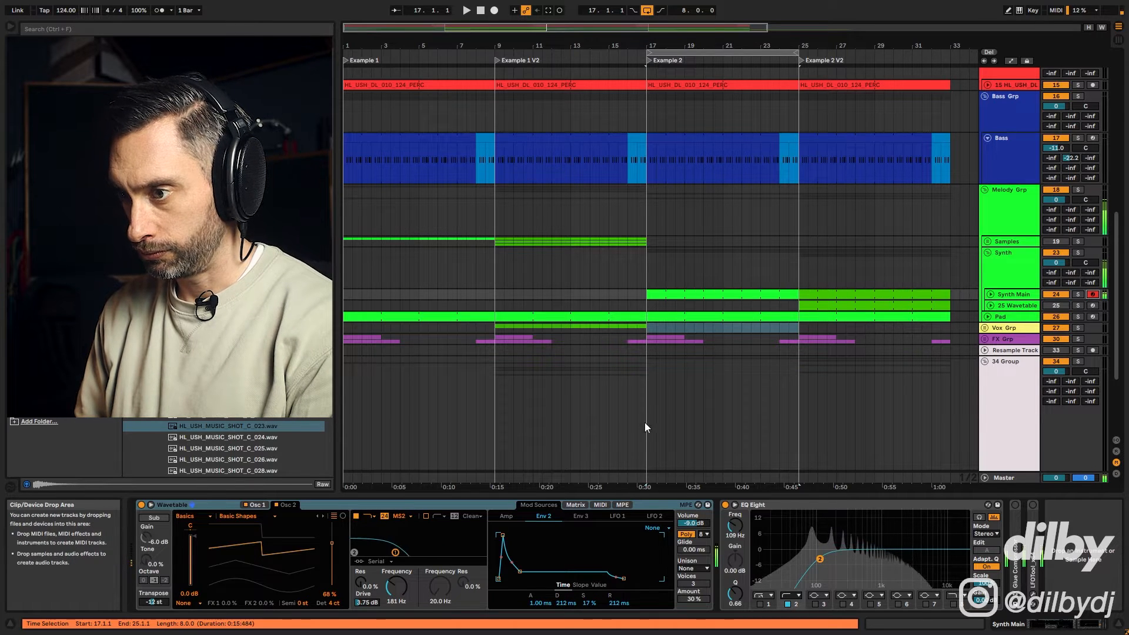
- Reset the oscillator detune in Synth Main's Wavetable and bring it back to 4 ct
click(333, 603)
key(Delete)
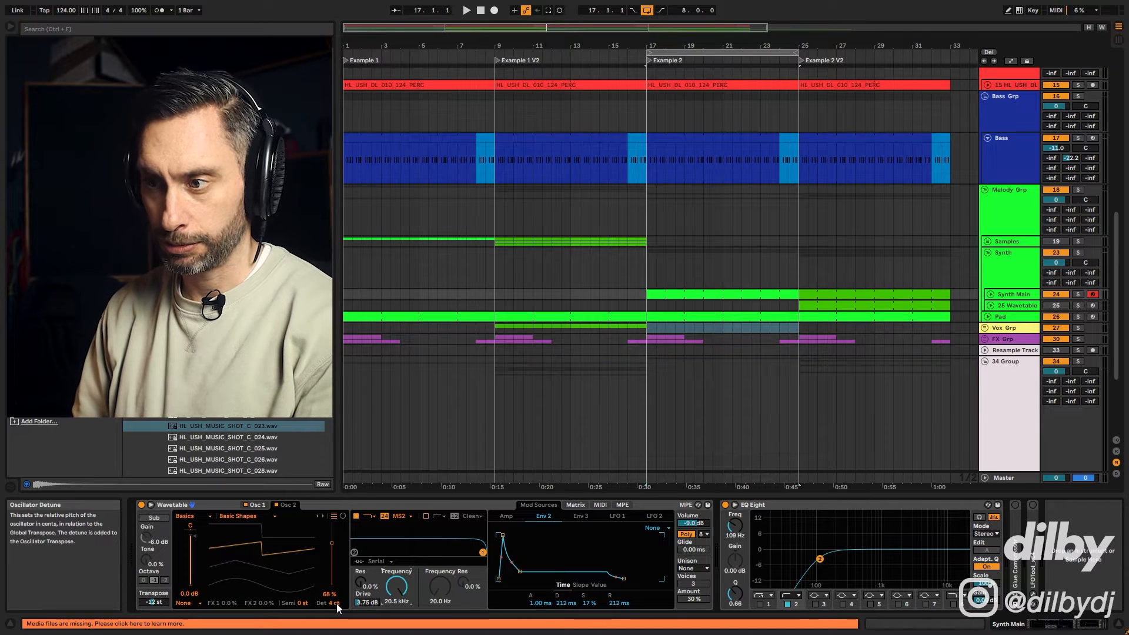
drag(336, 605, 337, 598)
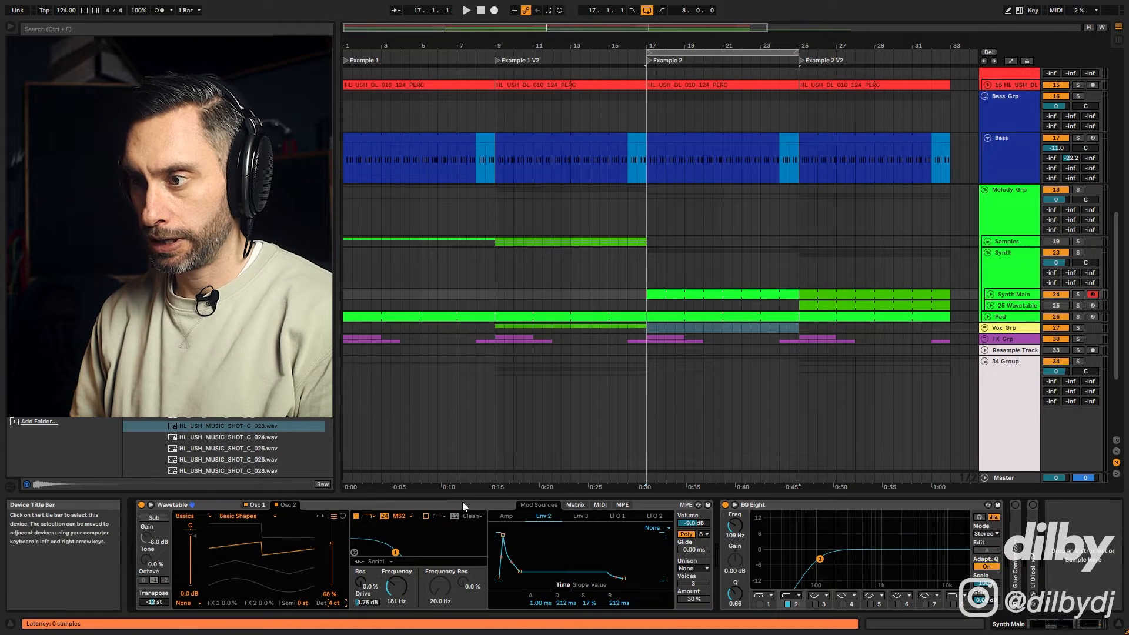
- Play the Example 2 loop, open Synth Main's clip and highlight the F3 and A#3 chords in its second half
key(space)
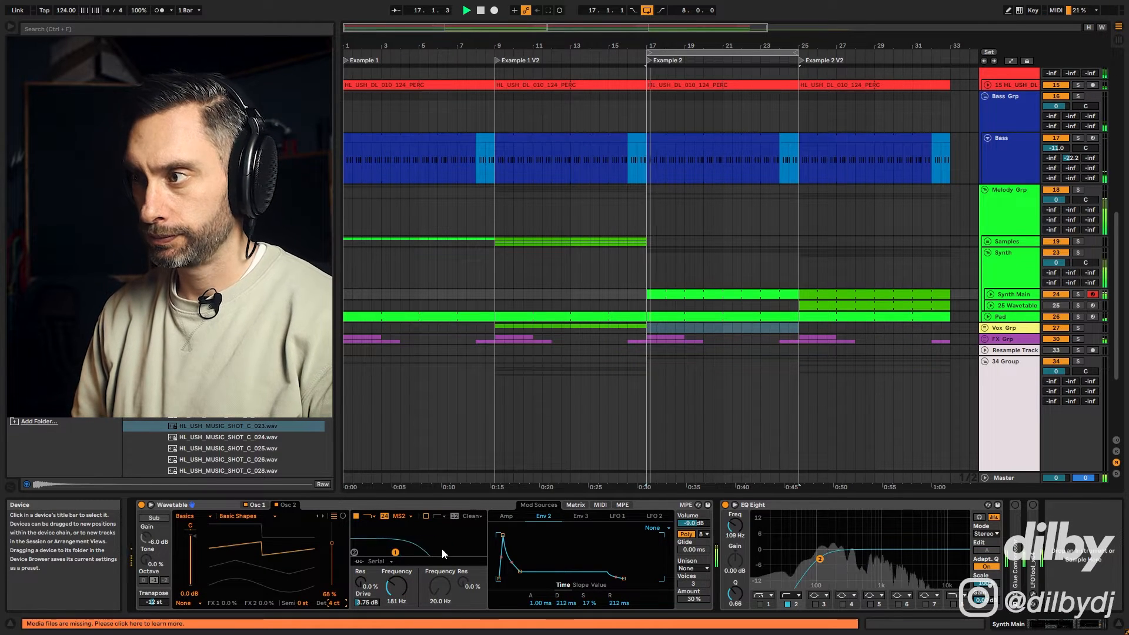
double_click(705, 295)
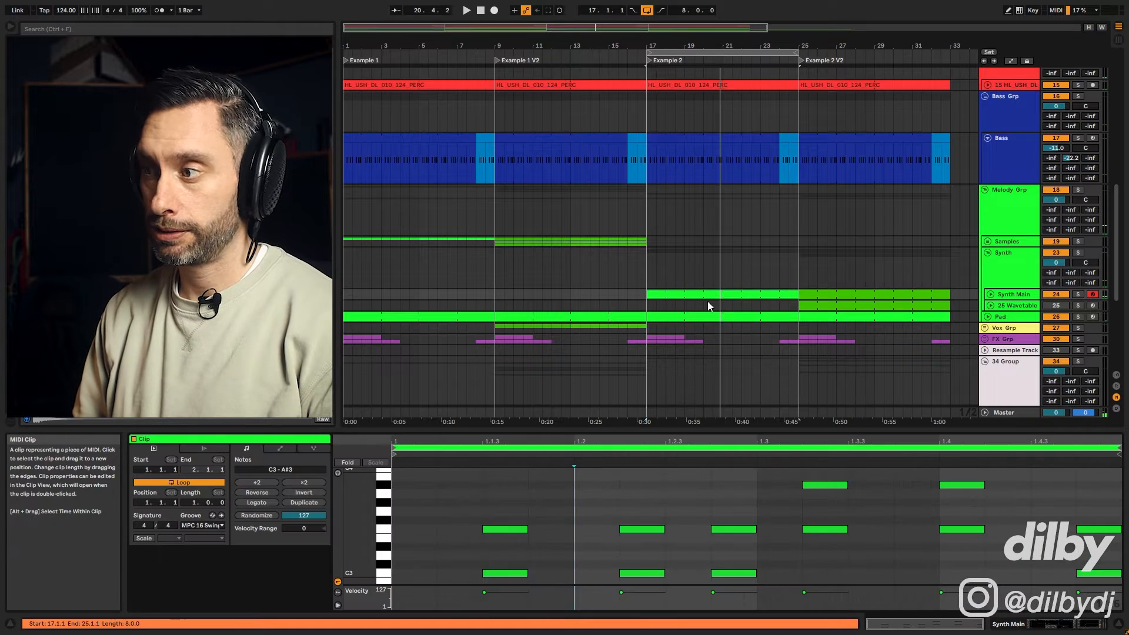
scroll(738, 259, down, 2)
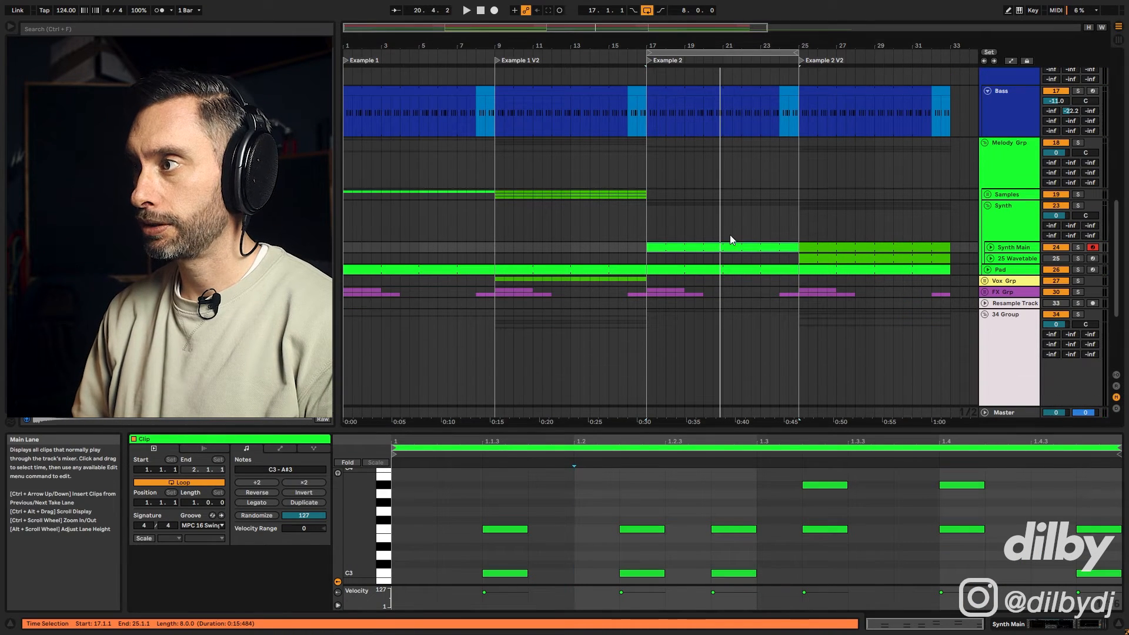
key(space)
click(988, 558)
drag(1003, 556, 798, 481)
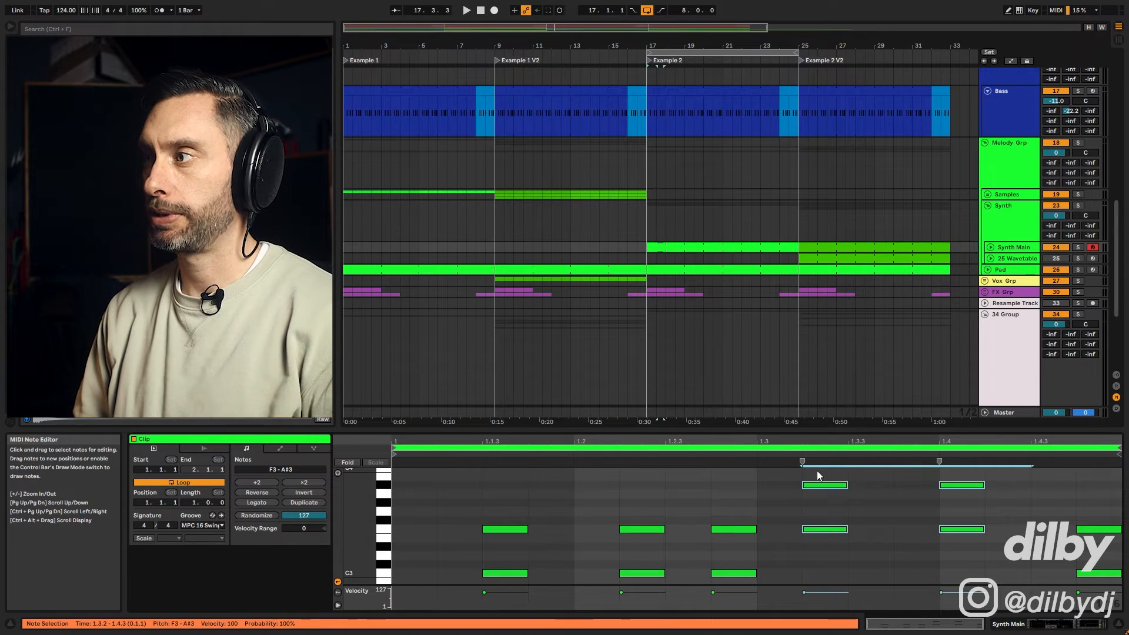
- Examine how the chords are split between the 25-Wavetable and Synth Main clips, and play Example 2 V2 with Synth Main soloed
click(834, 259)
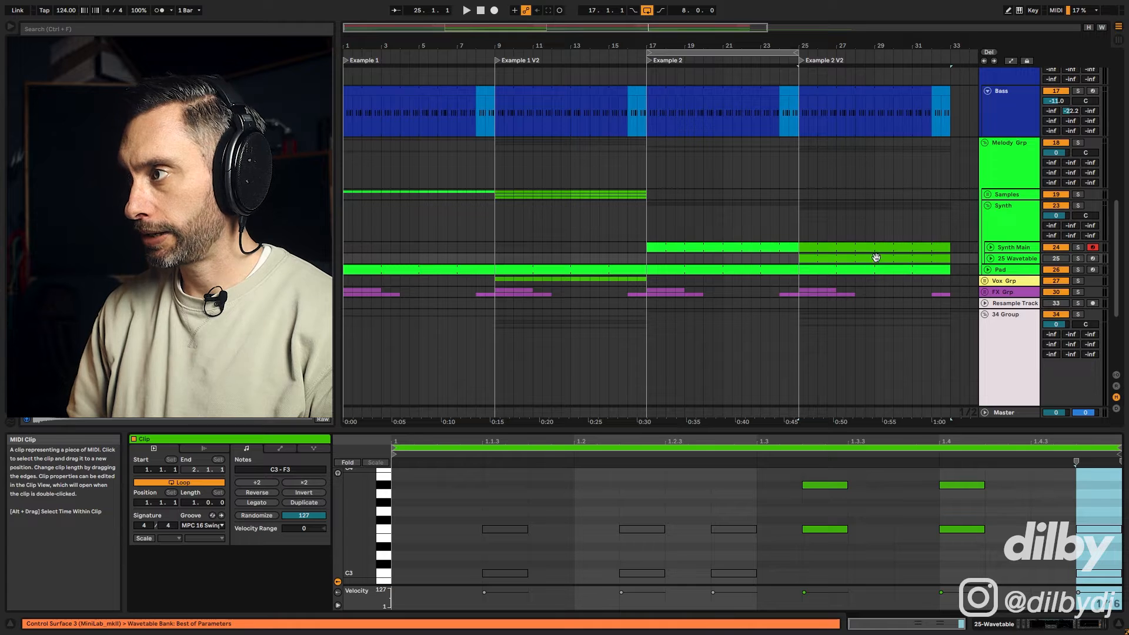
drag(1003, 536, 850, 470)
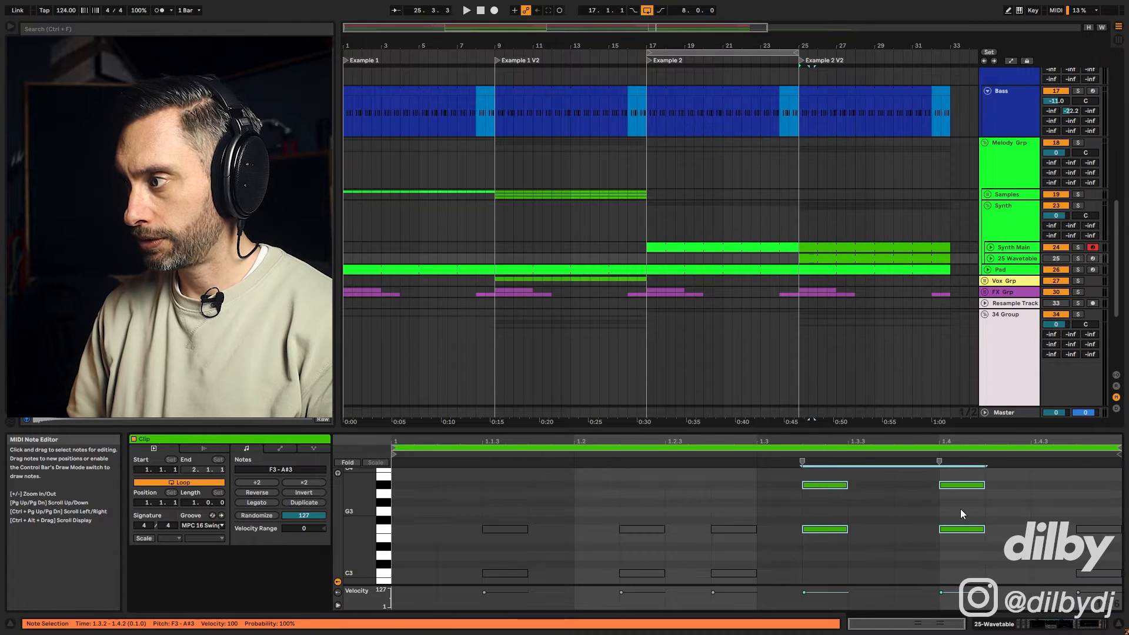
click(863, 247)
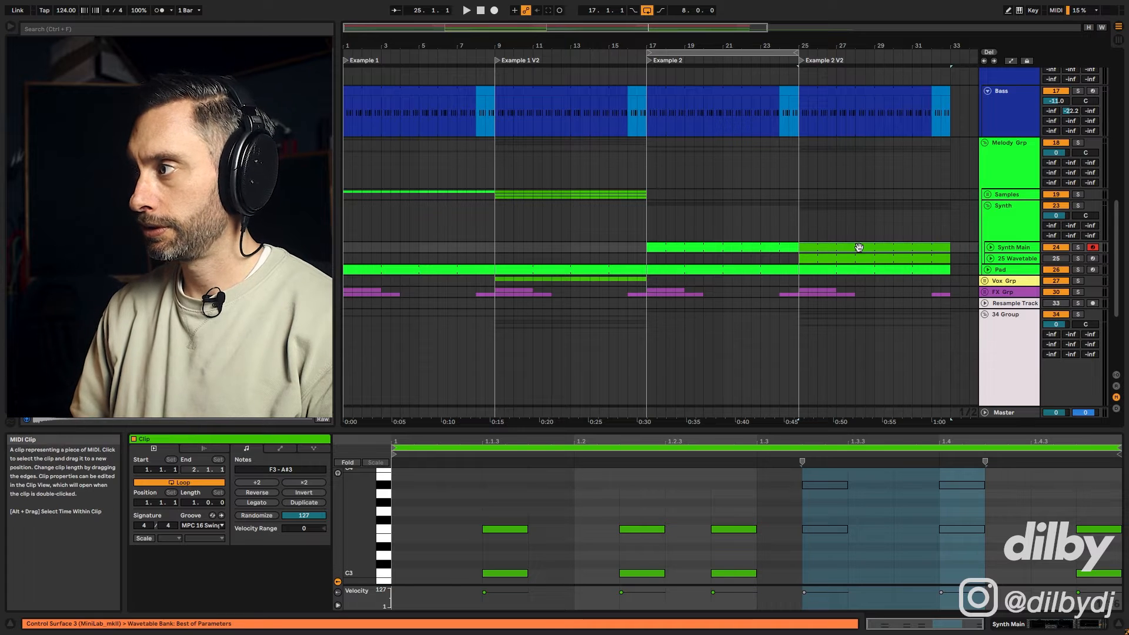
key(space)
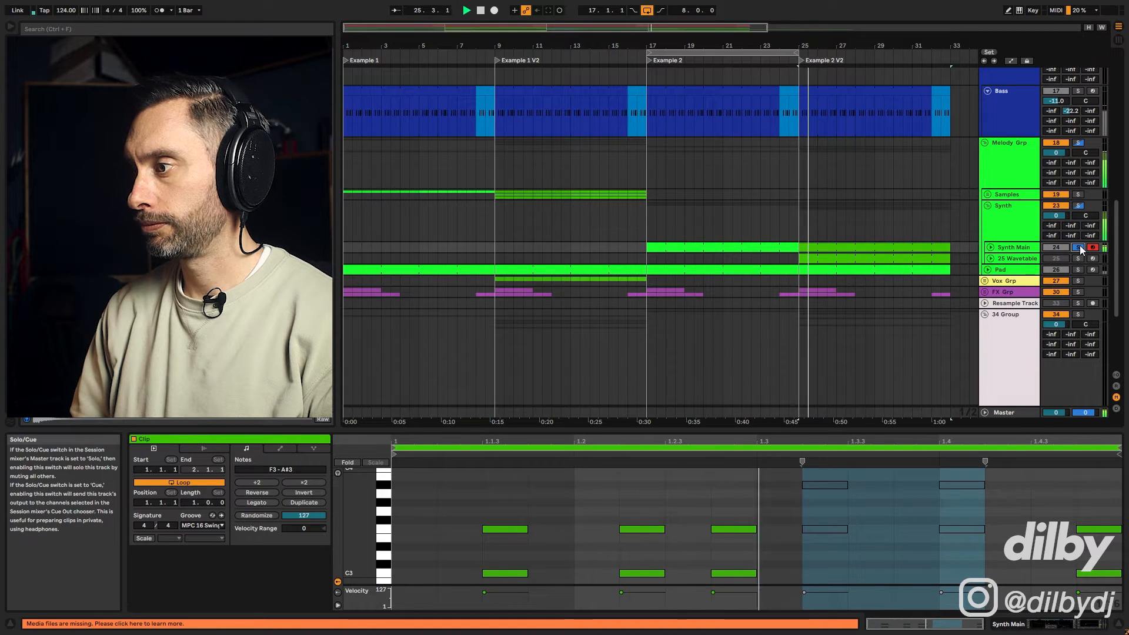
- Select the 25-Wavetable clip in Example 2 V2, solo its track and play the section to hear only its notes
key(space)
click(903, 258)
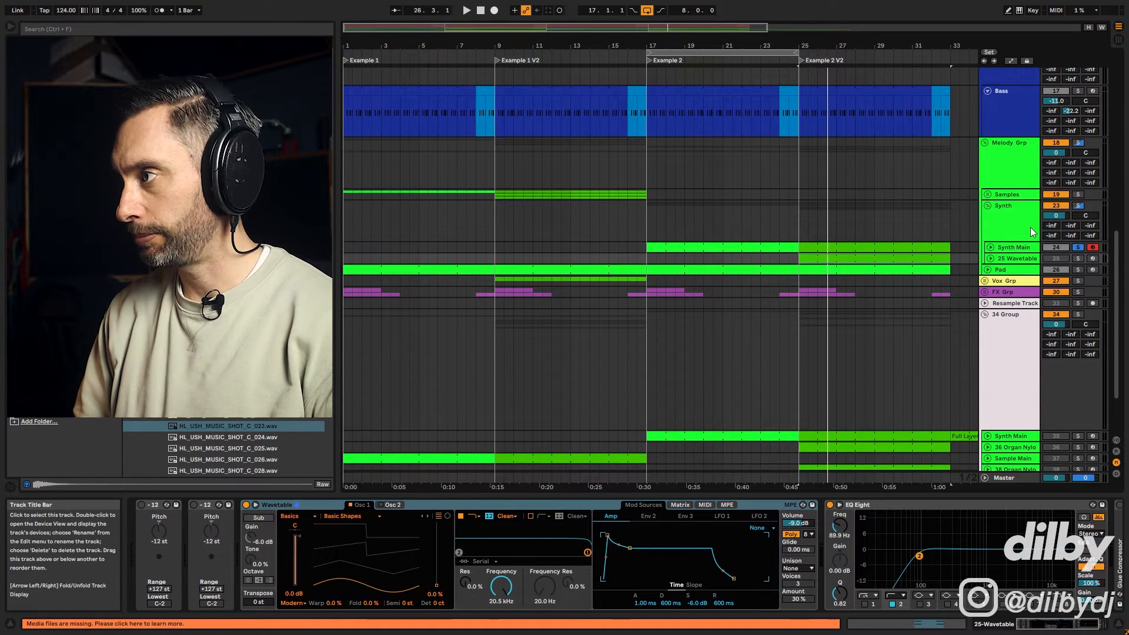
click(1079, 258)
key(space)
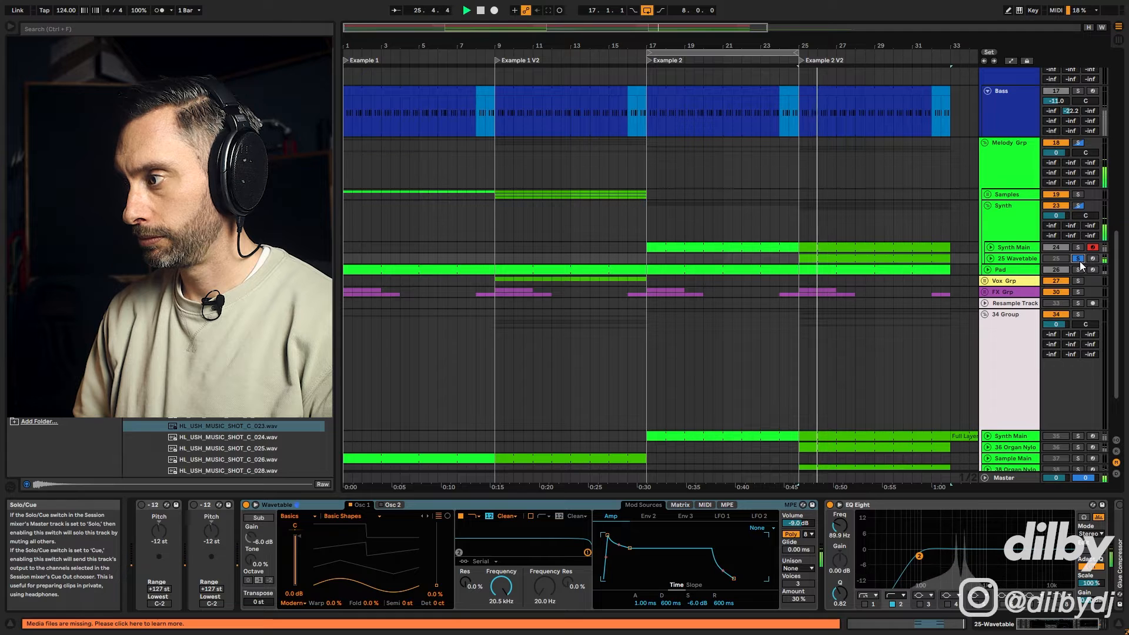
key(space)
- Replace the Wavetable instrument on track 25 with the Organ Angry preset, play it, and unsolo the track to hear the full mix
click(803, 504)
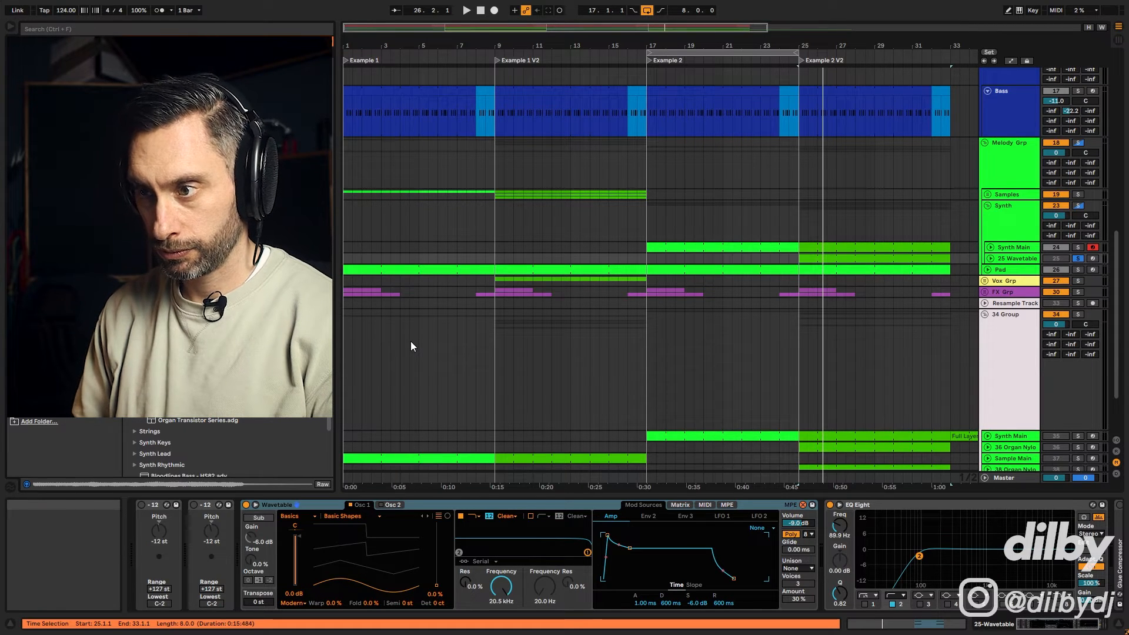
key(Return)
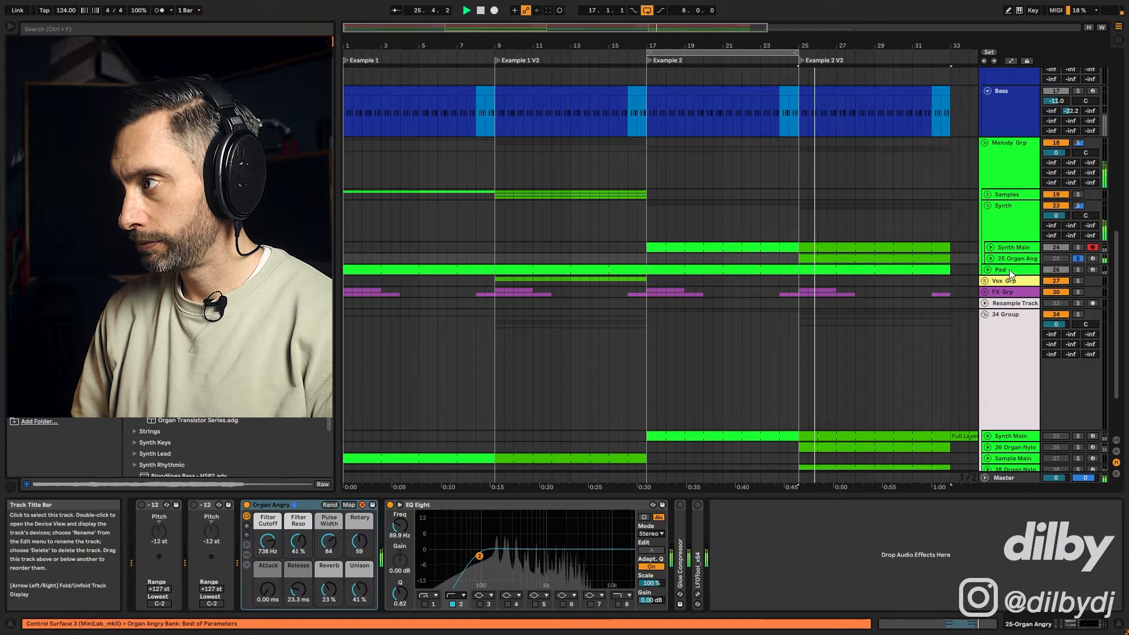
click(1060, 258)
click(1077, 259)
key(space)
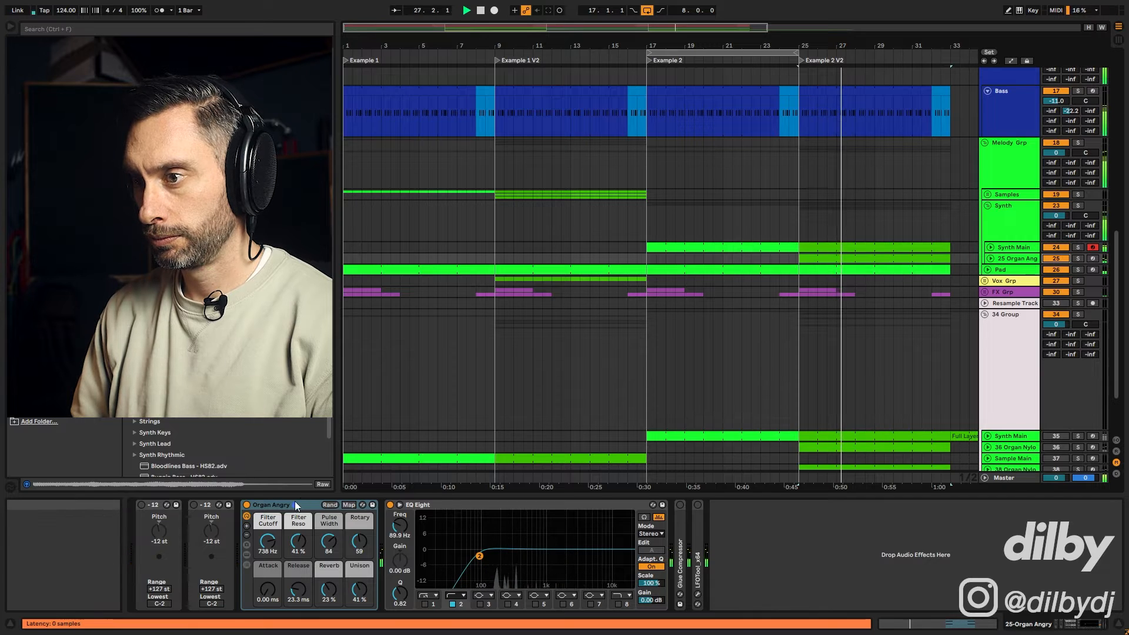
- Activate the second -12 st Pitch device before Organ Angry and play Example 2 V2
key(space)
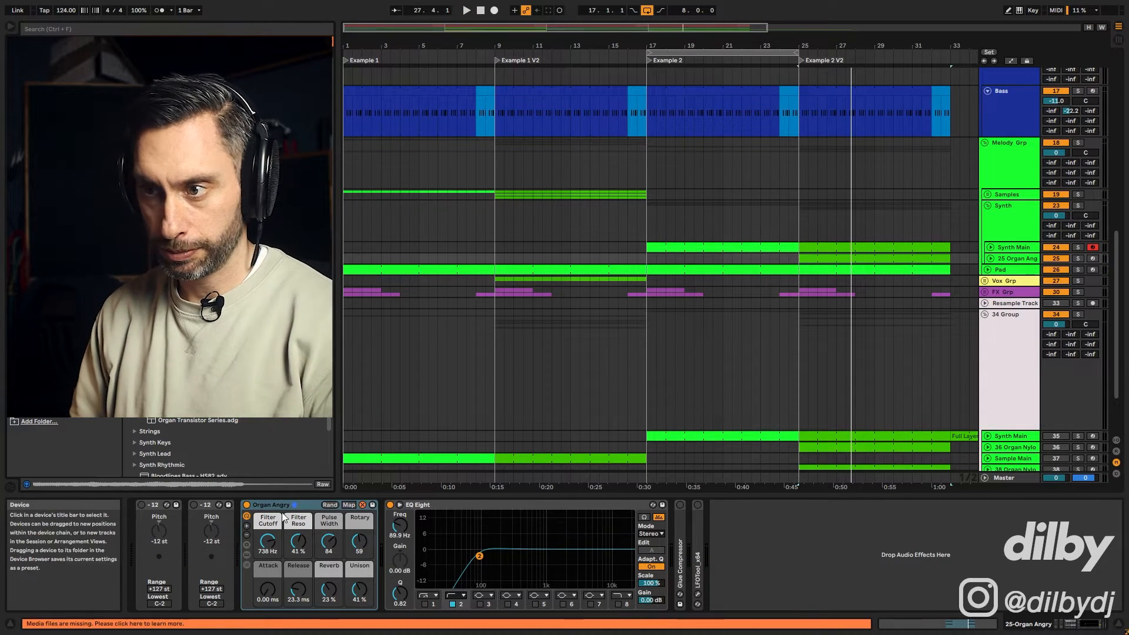
click(194, 505)
key(space)
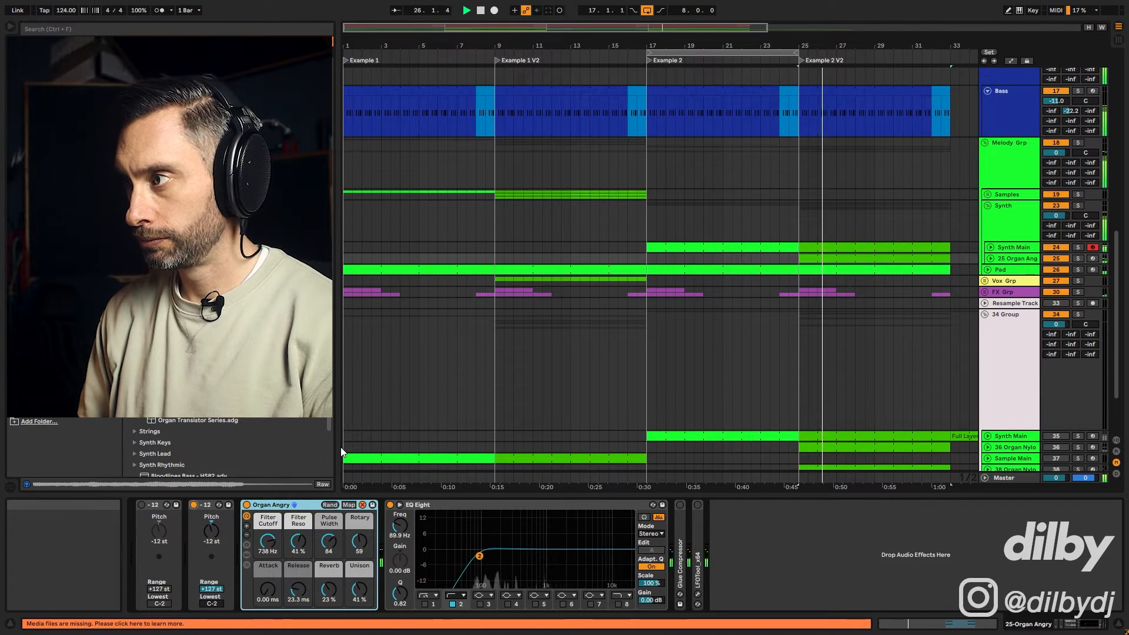
key(space)
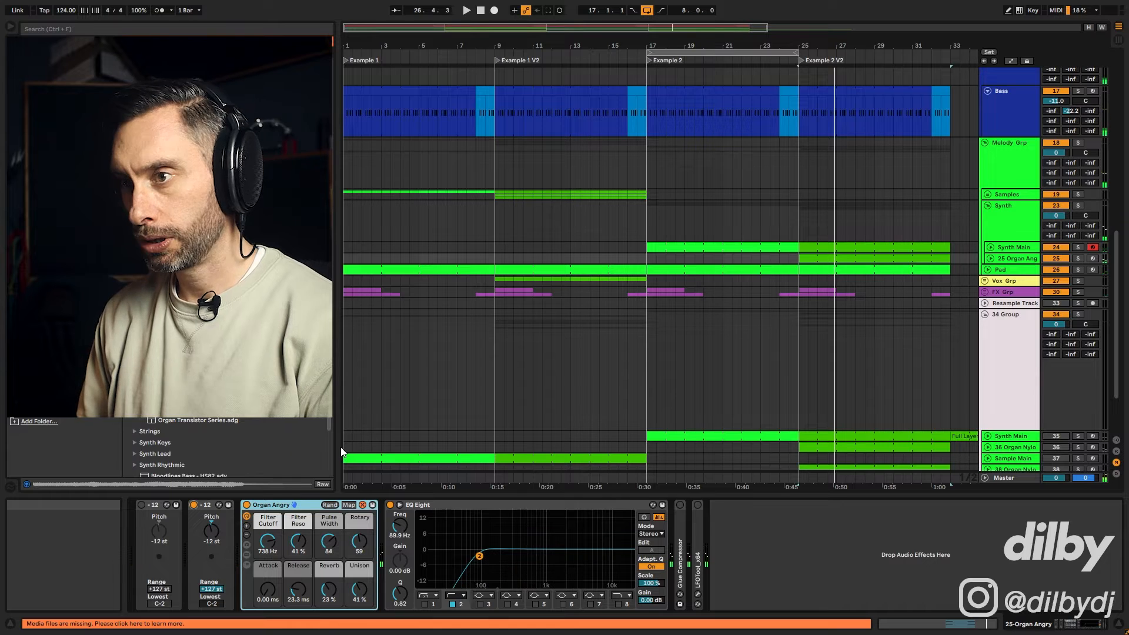
- Audition the Organ House and Organ Nylon Drawbars presets in place of Organ Angry over Example 2 V2
click(362, 506)
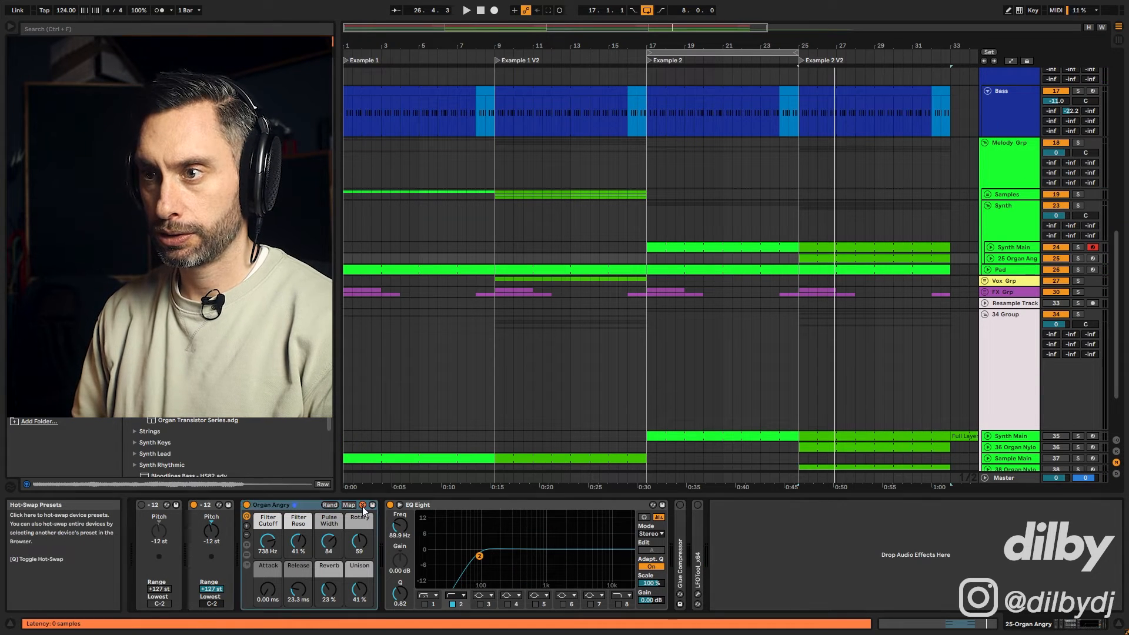
key(Down)
key(Return)
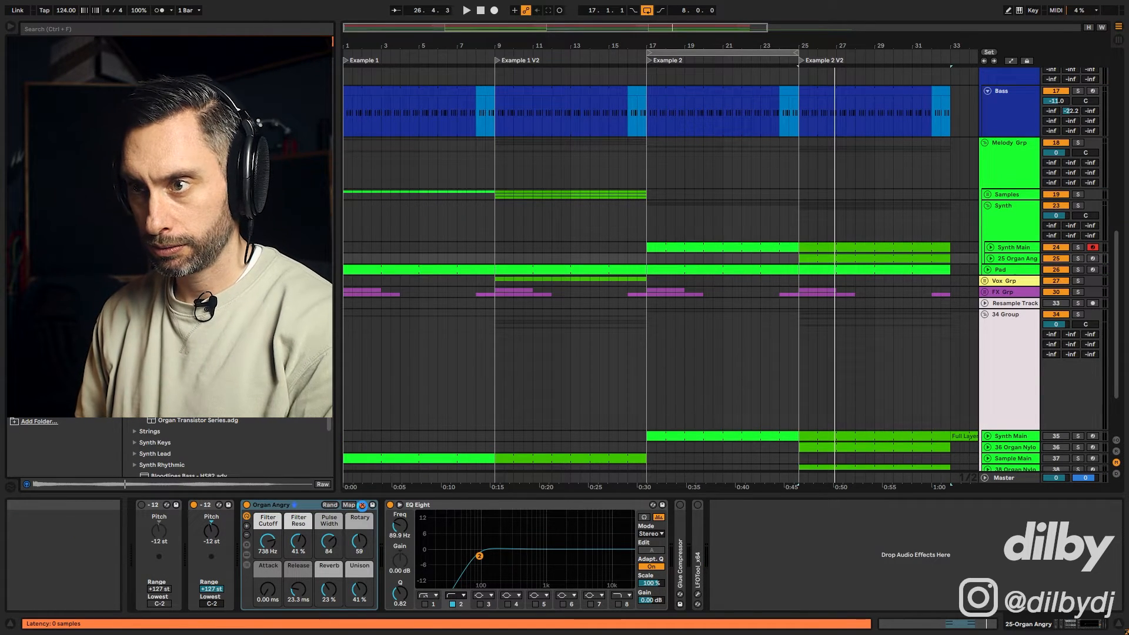
key(space)
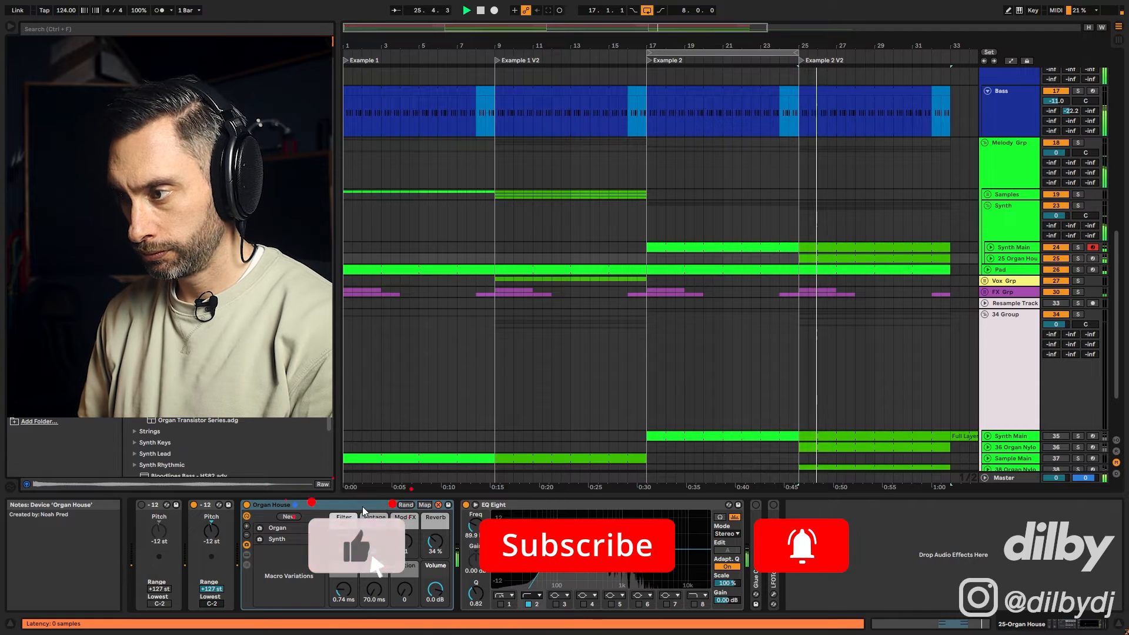
key(Down)
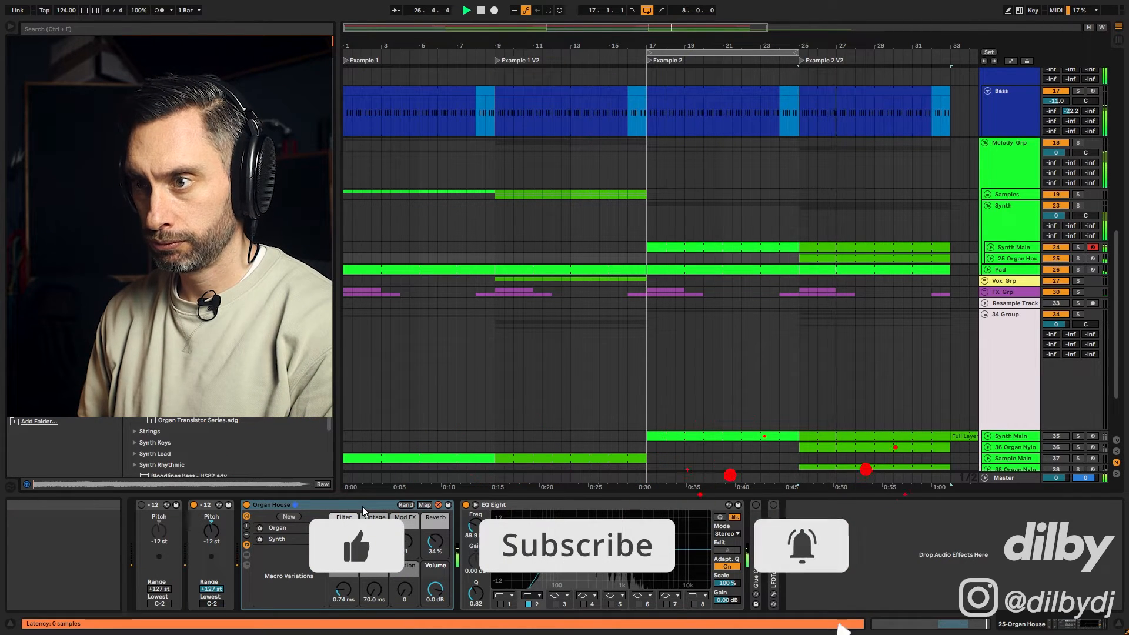
key(Return)
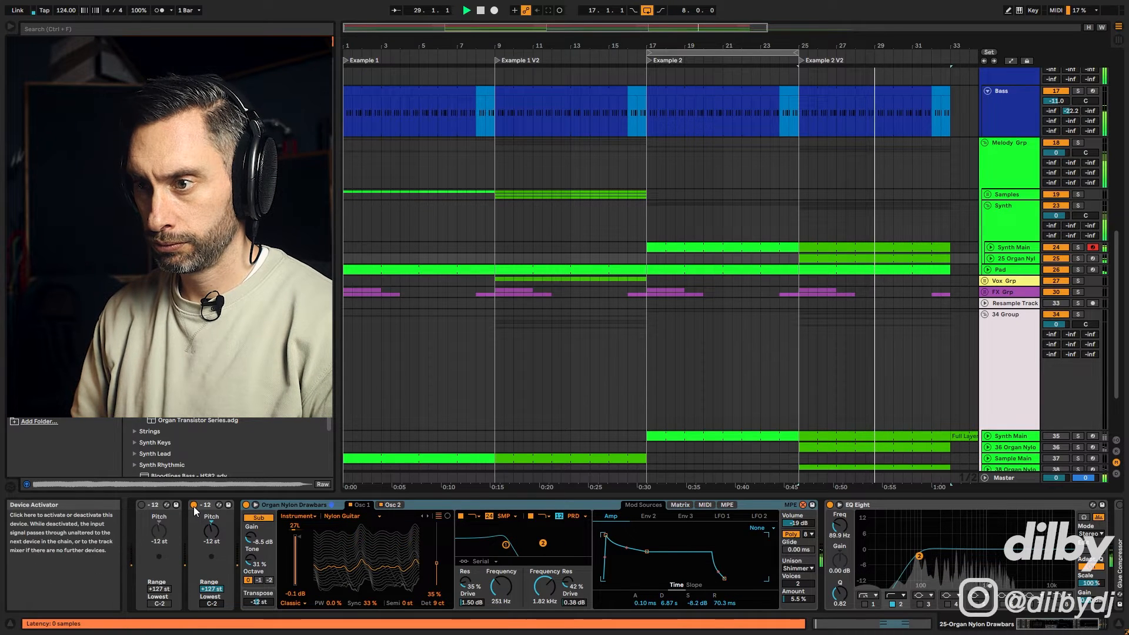
click(804, 448)
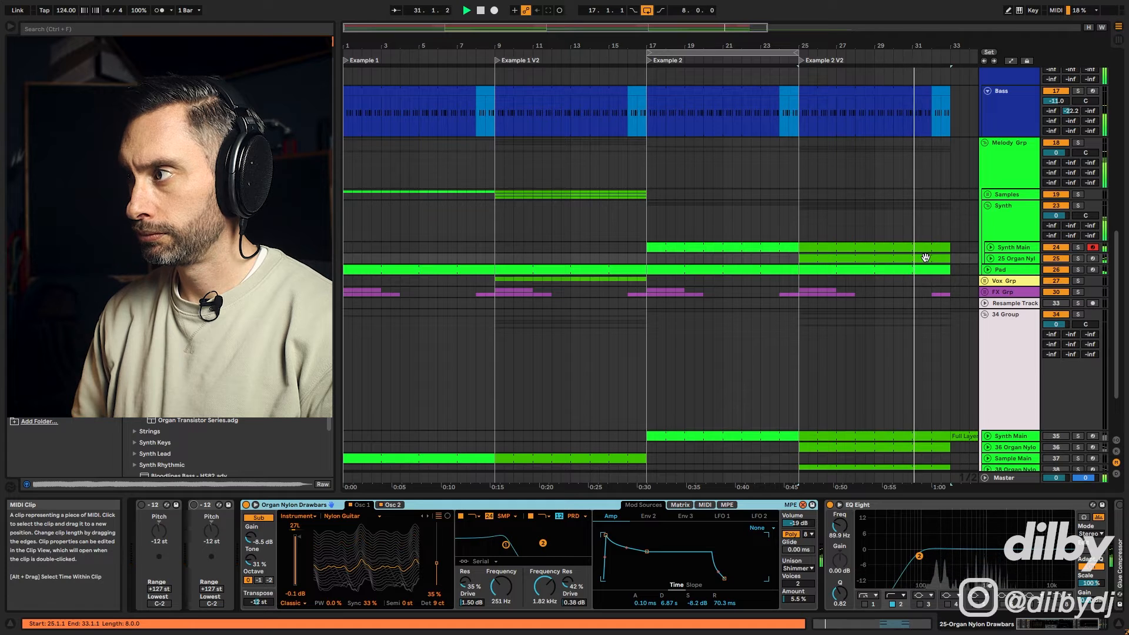
key(space)
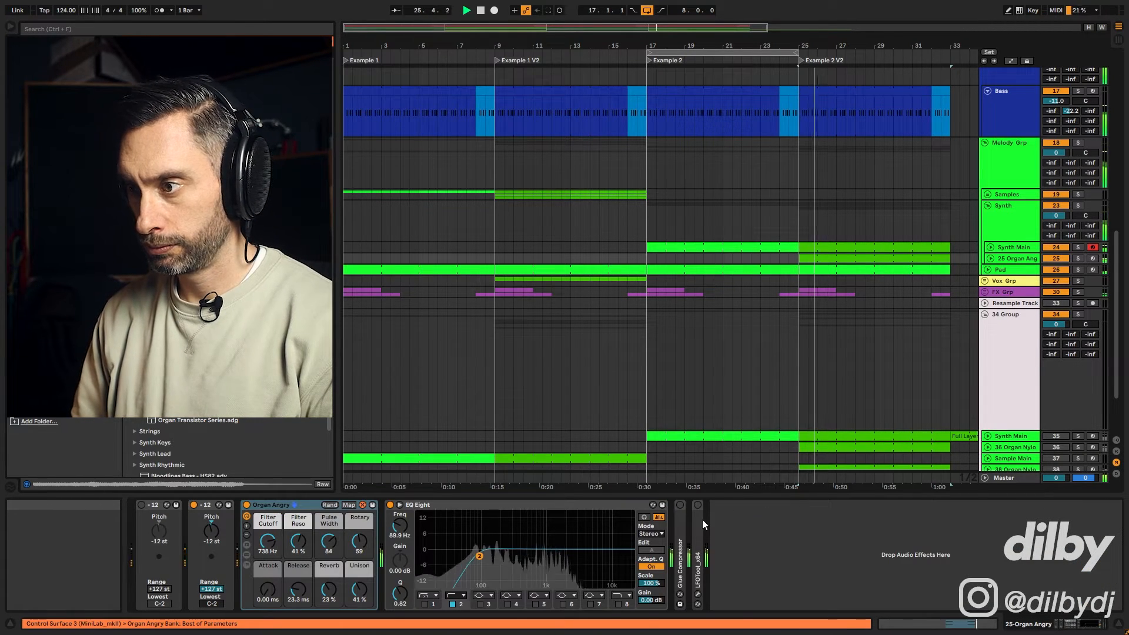
- Set Organ Angry's filter cutoff to 1.06 kHz and release to 10.4 ms, and EQ Eight's low cut to 107 Hz
drag(479, 555, 481, 556)
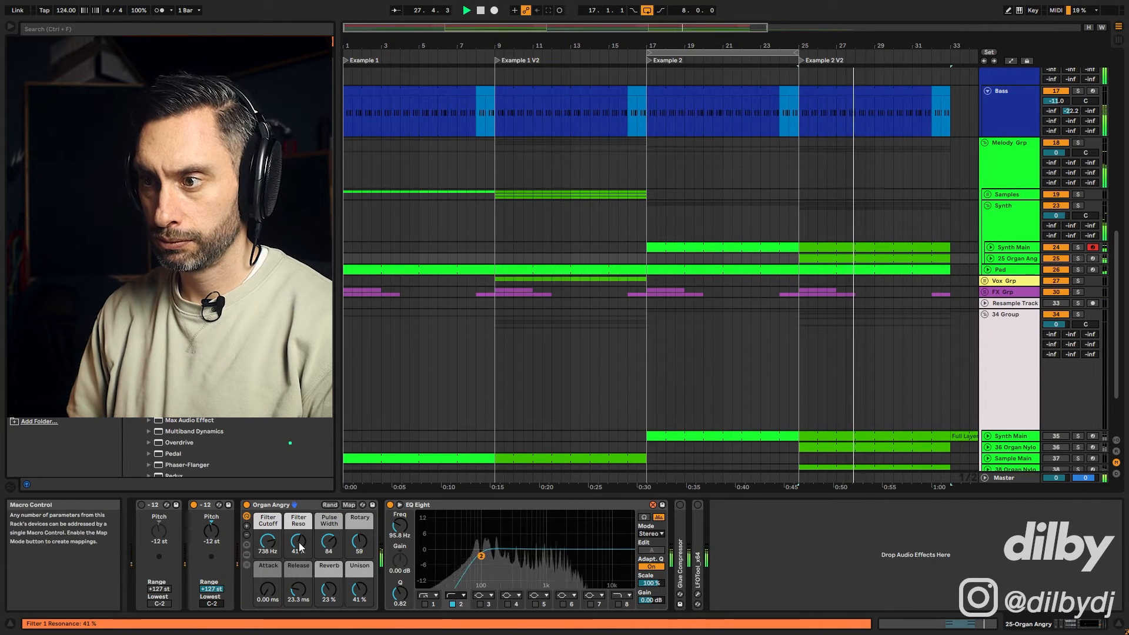
drag(268, 547, 269, 543)
key(space)
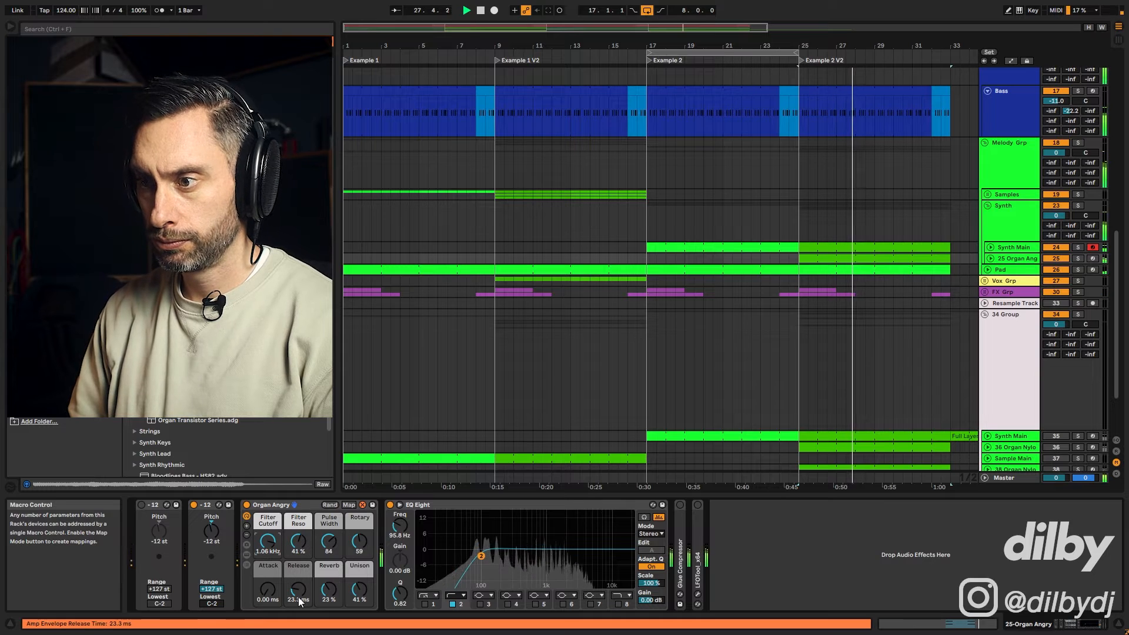
drag(298, 590, 297, 599)
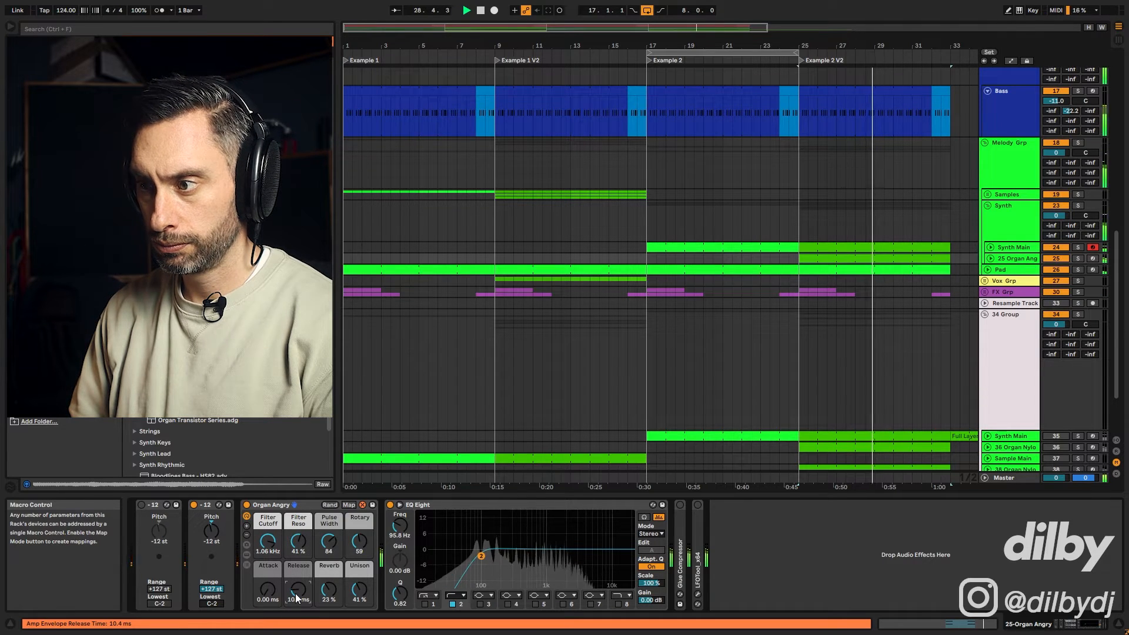
drag(481, 556, 483, 557)
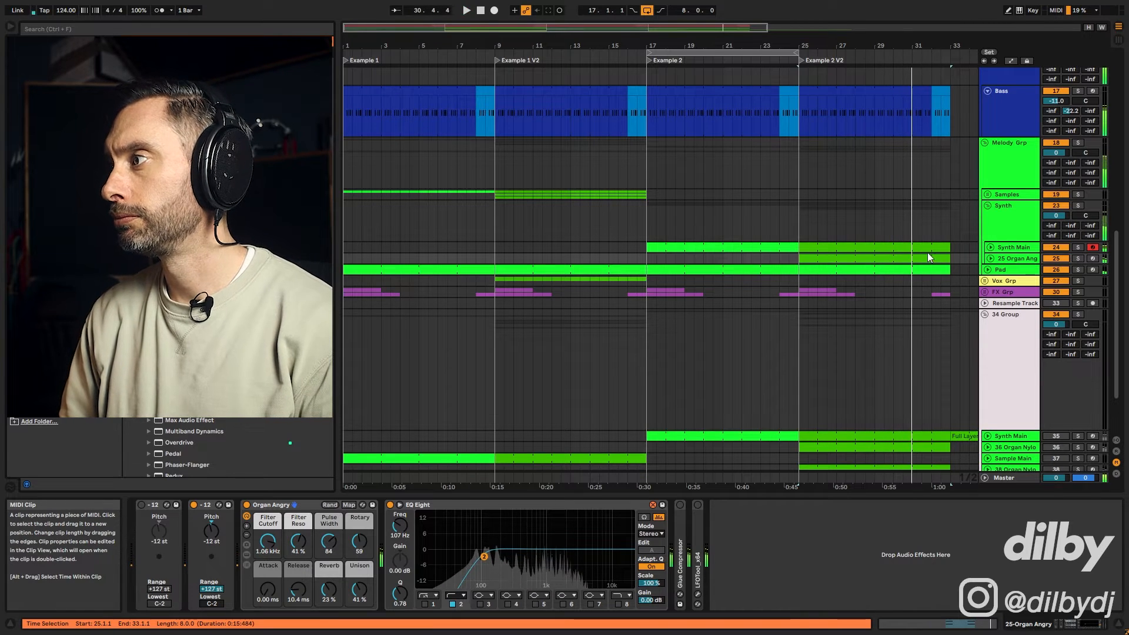
- Unfold the Glue Compressor and set threshold -24.4 dB and makeup 3.33 dB with soft clipping on
key(space)
click(679, 505)
double_click(682, 525)
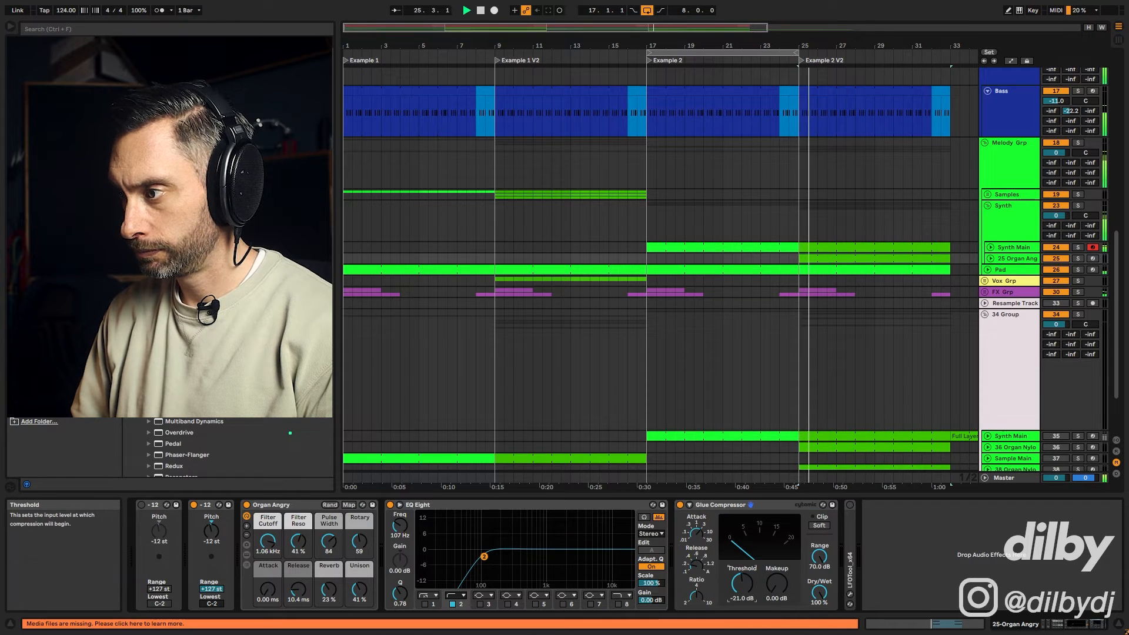
mouse_move(741, 583)
mouse_down()
mouse_move(777, 586)
mouse_move(742, 583)
mouse_up()
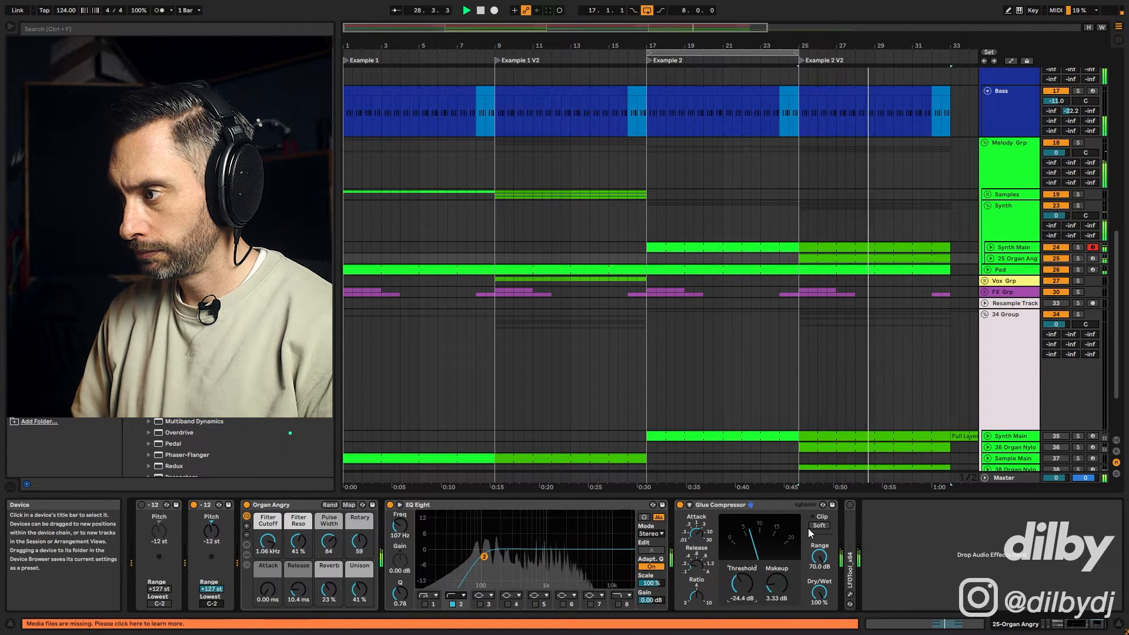
- Turn Organ Angry's Reverb macro down to 0 %, and raise its track sends to -18.0 dB for Synth Verb and -23.7 dB for the third-row send
click(990, 258)
drag(1051, 288, 1064, 272)
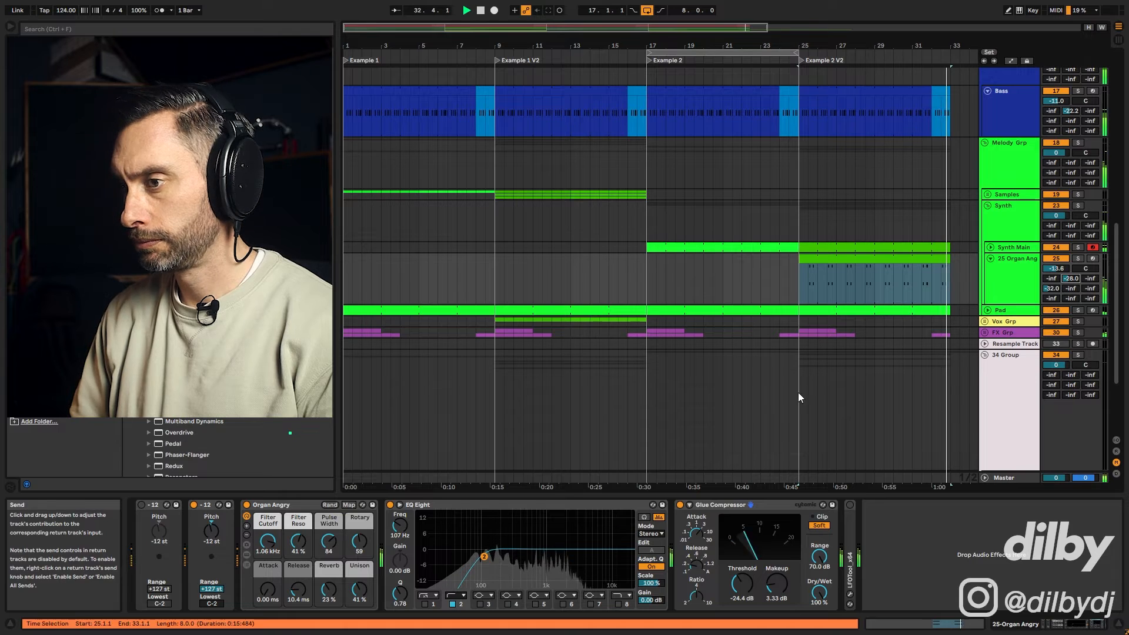
drag(328, 590, 329, 593)
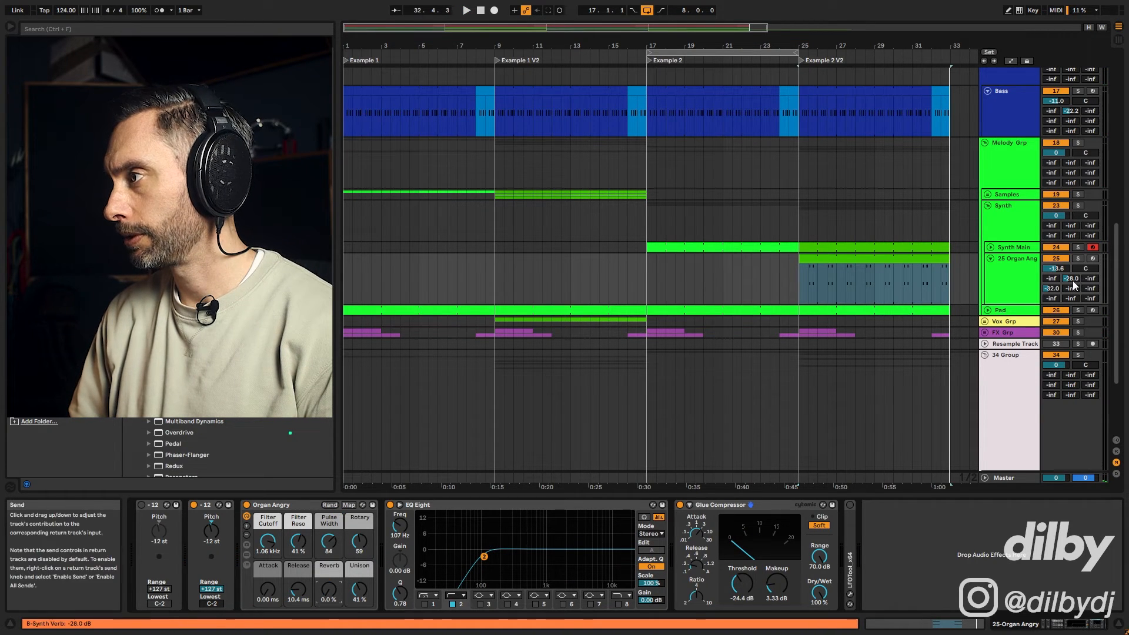
drag(1070, 278, 1070, 275)
drag(1052, 288, 1052, 276)
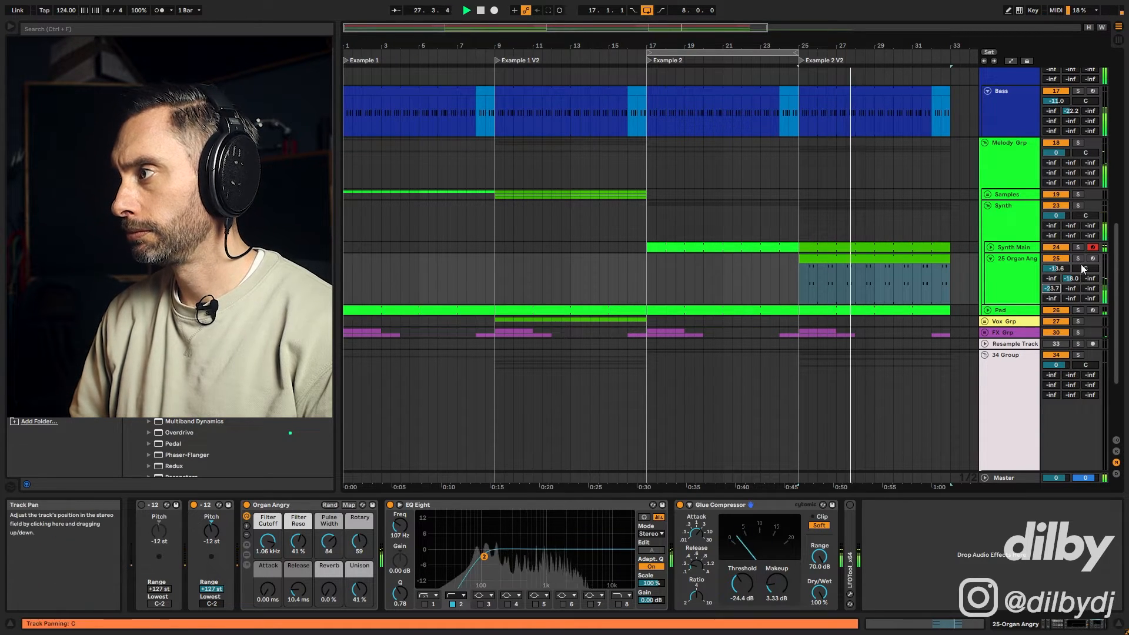
- Solo Synth Main and 25-Organ Angry together and play Example 2 V2
click(1015, 249)
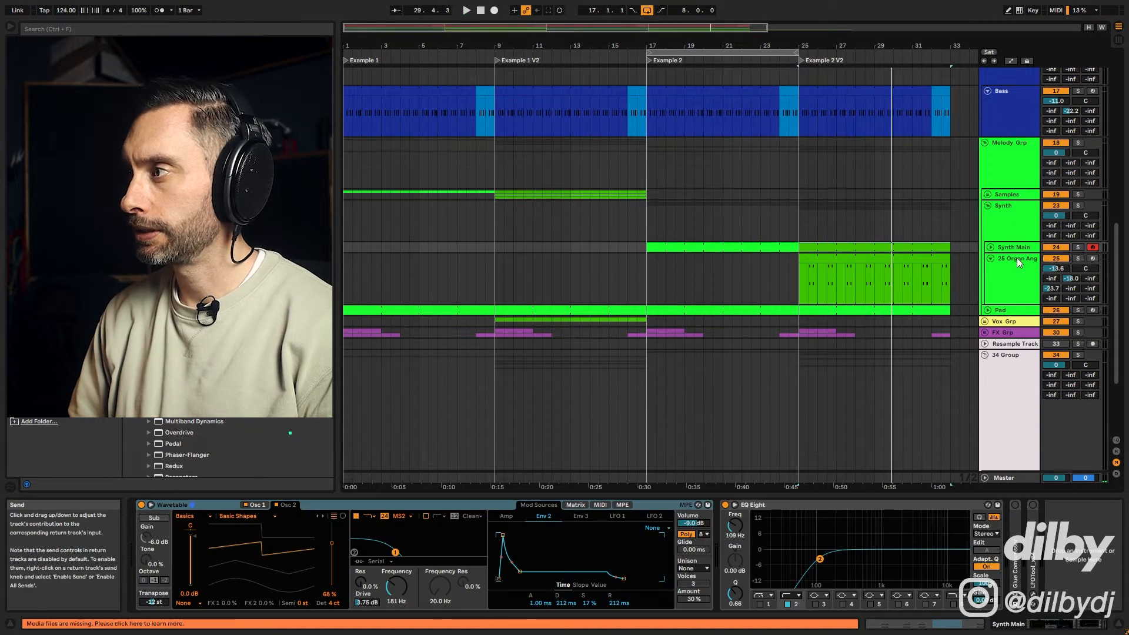
click(1078, 258)
key(space)
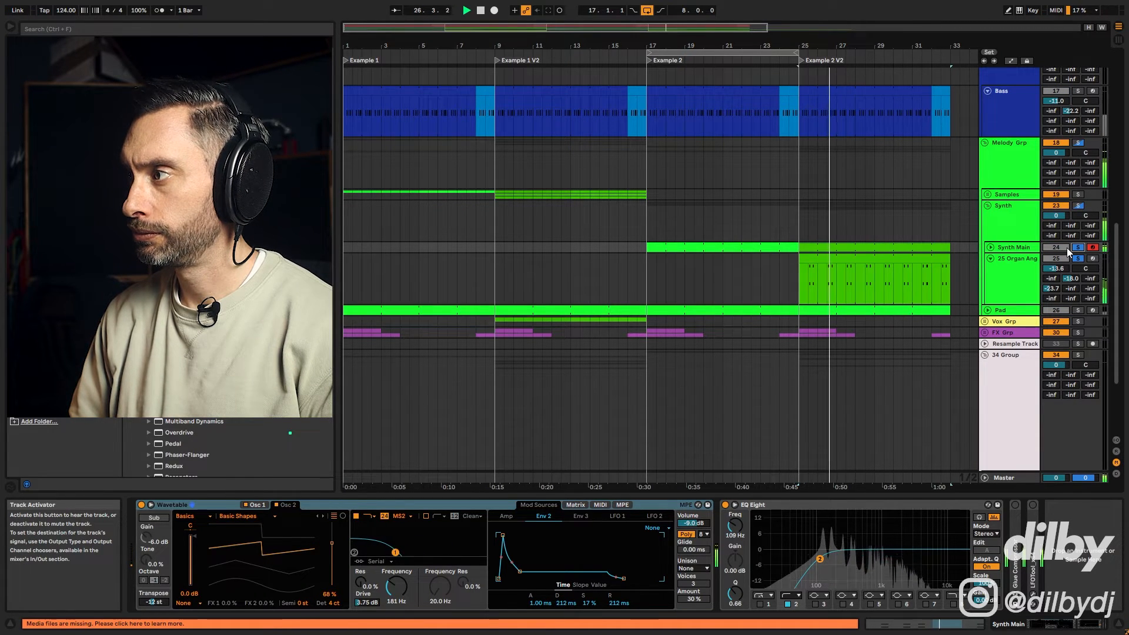
key(space)
- Duplicate Synth Main's Example 2 V2 clip directly after the original, at bar 33
click(1019, 250)
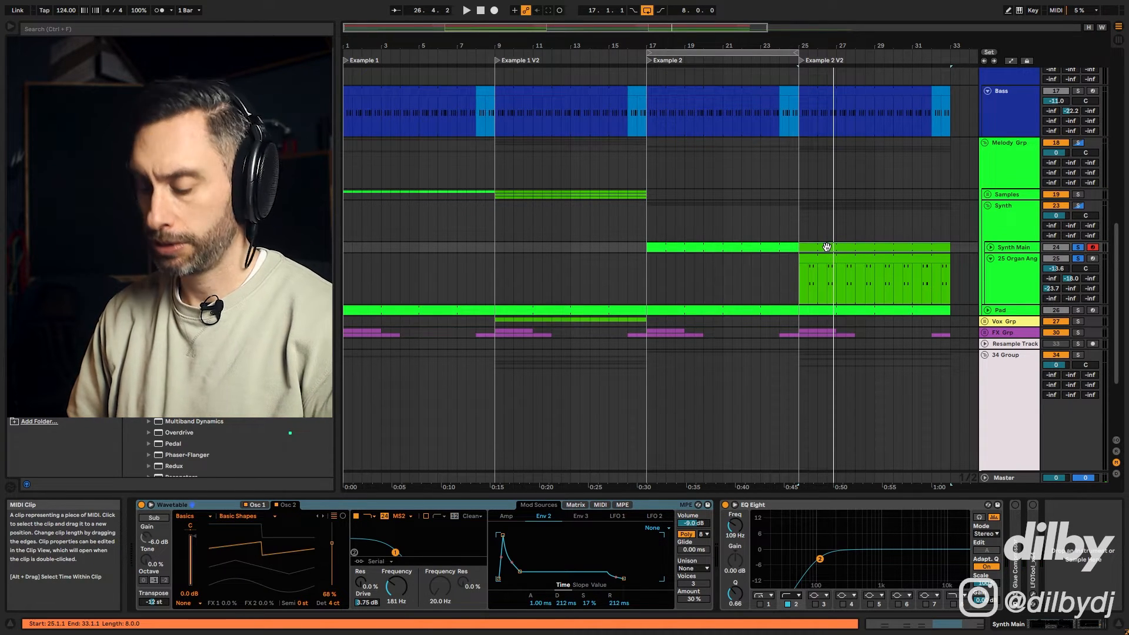
key(ctrl+d)
click(664, 248)
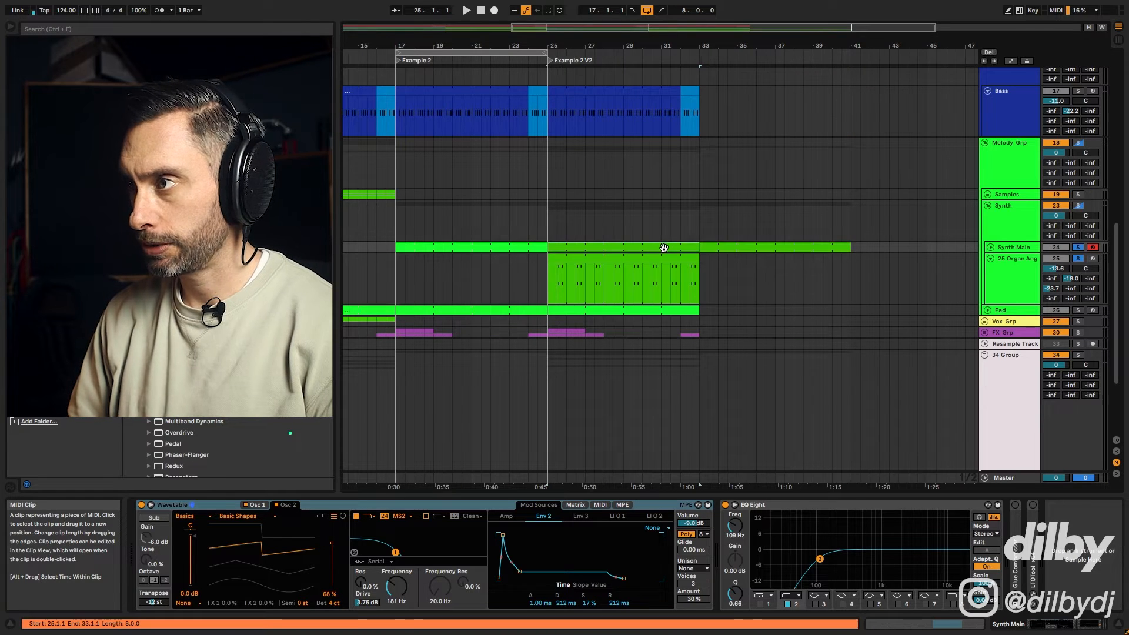
- Reactivate the F3 and A#3 chord notes in Synth Main's original Example 2 V2 clip and play them layered with the organ
double_click(619, 247)
drag(1015, 551, 805, 471)
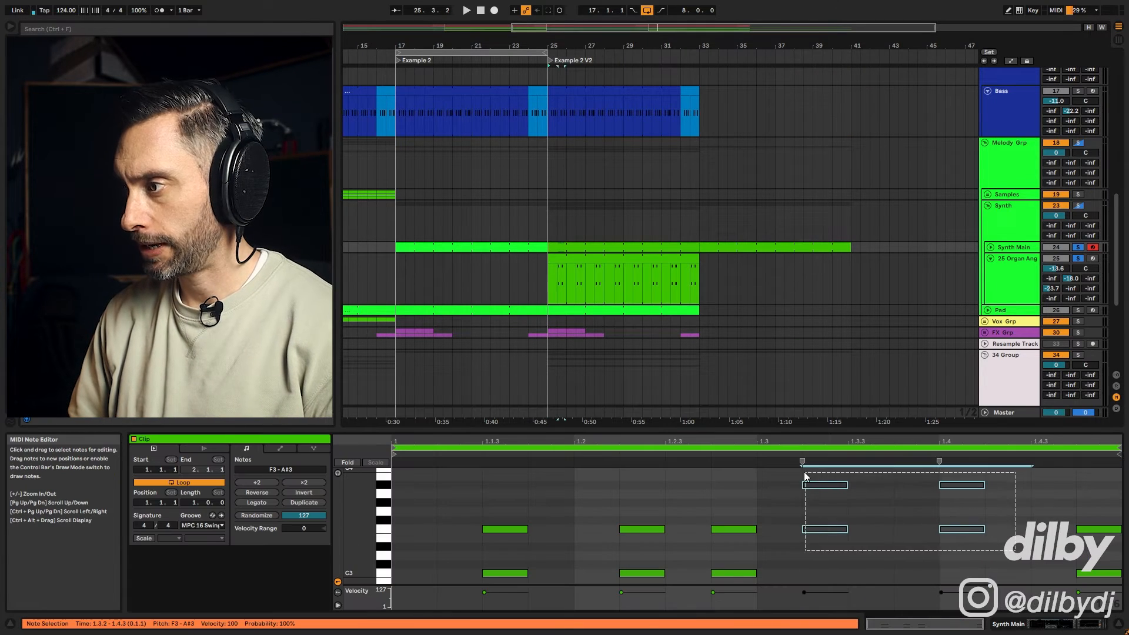
key(space)
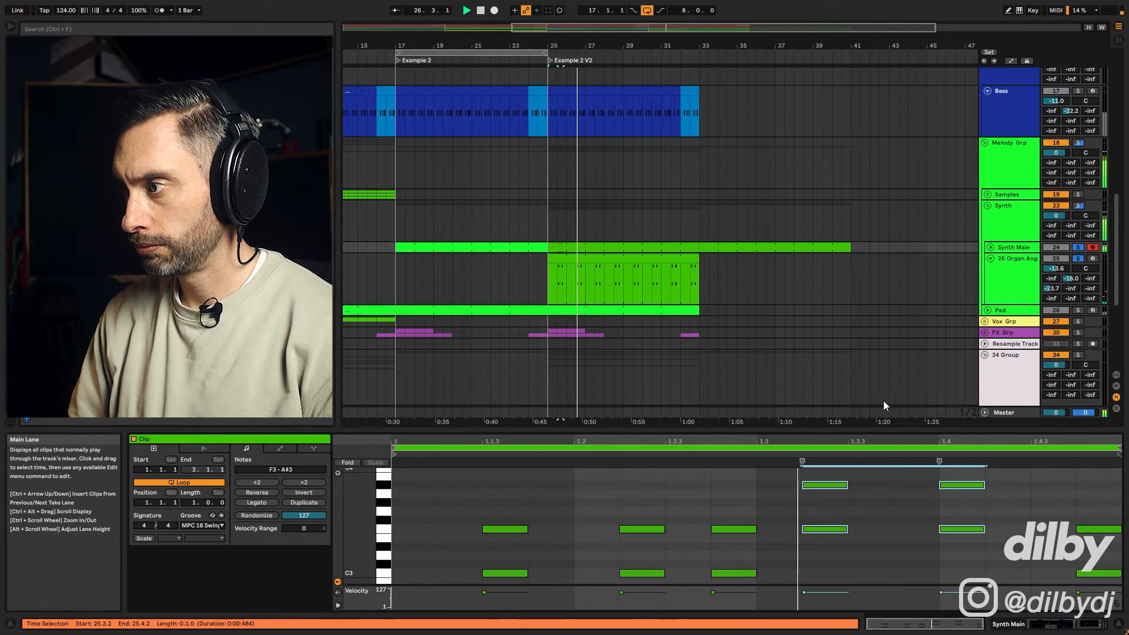
- Lower the velocity of the selected F3 and A#3 chord notes in Synth Main's clip and play the result
drag(997, 558, 780, 468)
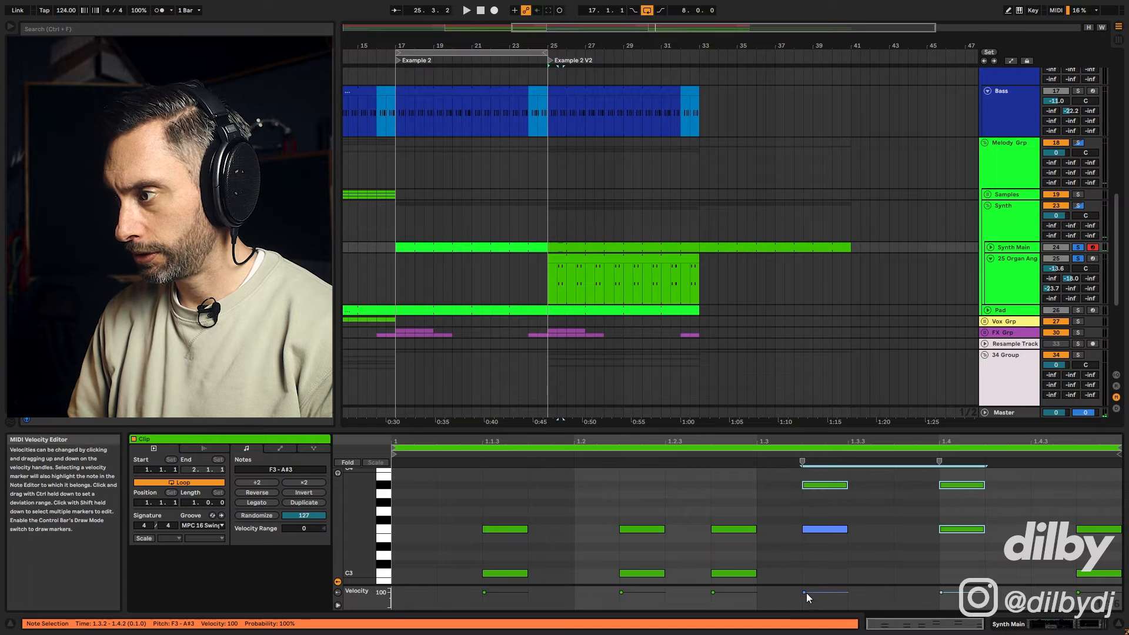
key(space)
drag(804, 592, 805, 601)
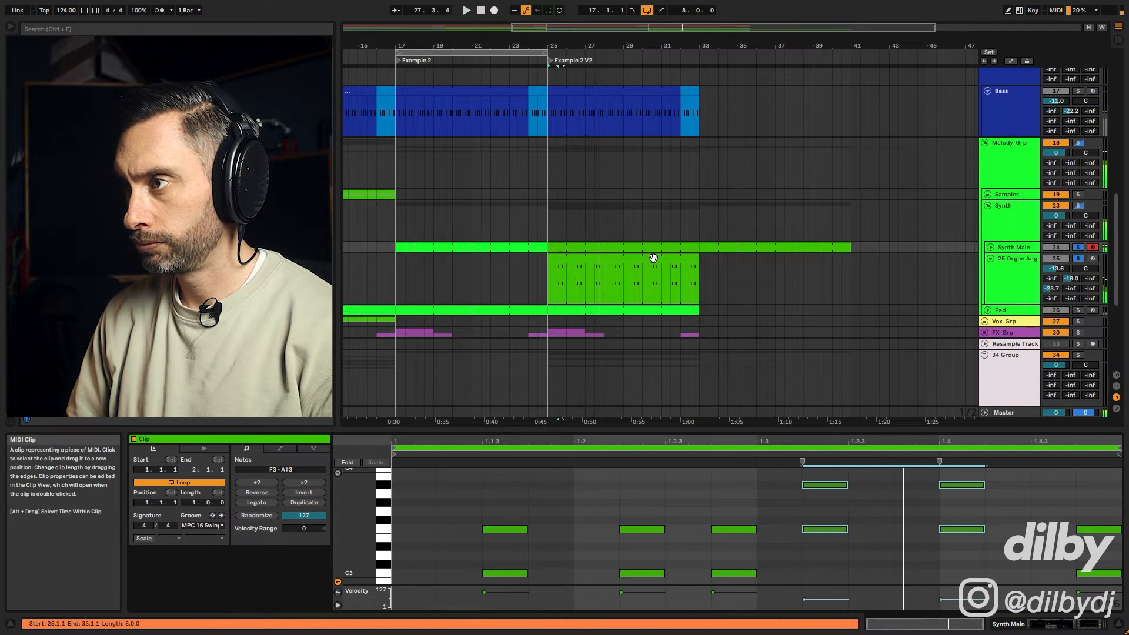
key(space)
- Shorten the F3 and A#3 chord notes in the 25-Organ Angry clip to about three quarters of their length during playback
drag(992, 566, 822, 470)
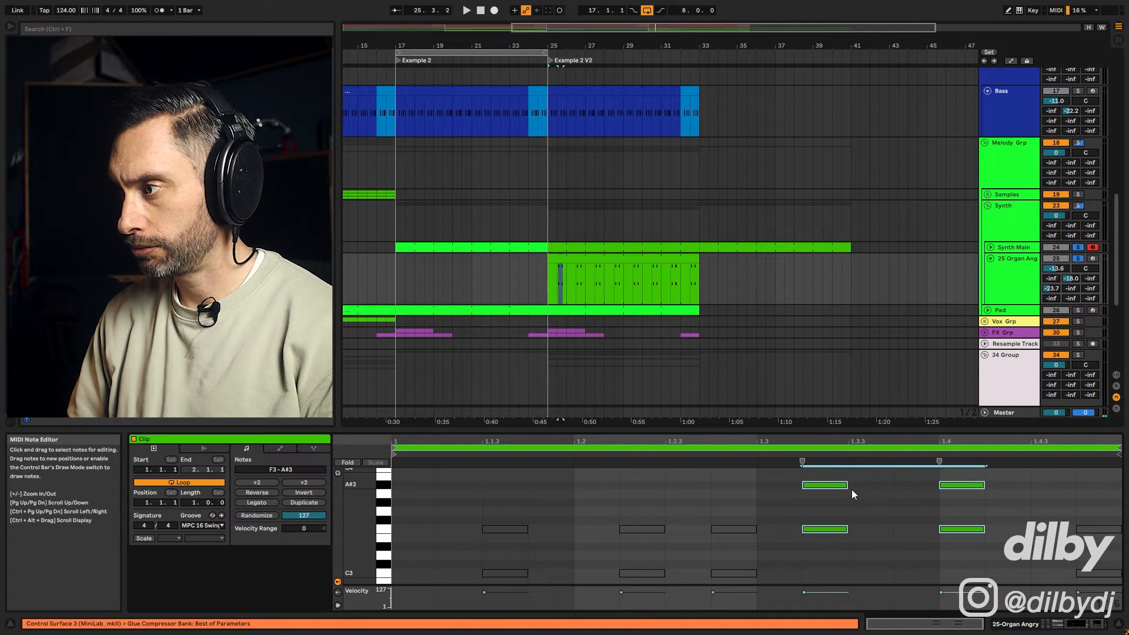
key(shift+Left)
key(space)
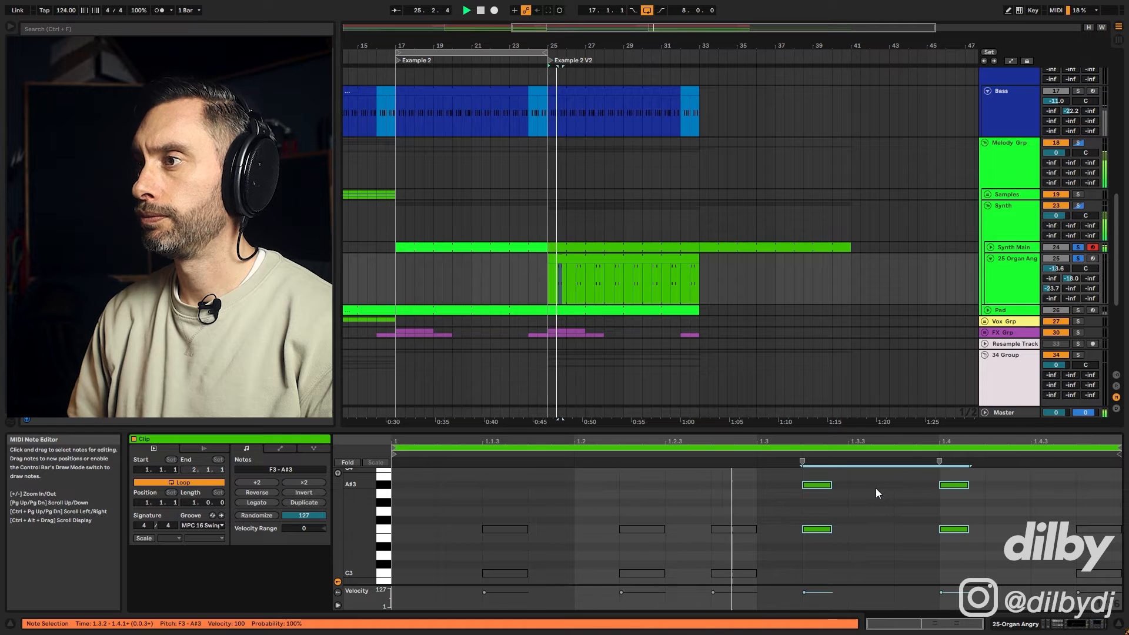
drag(831, 483, 837, 483)
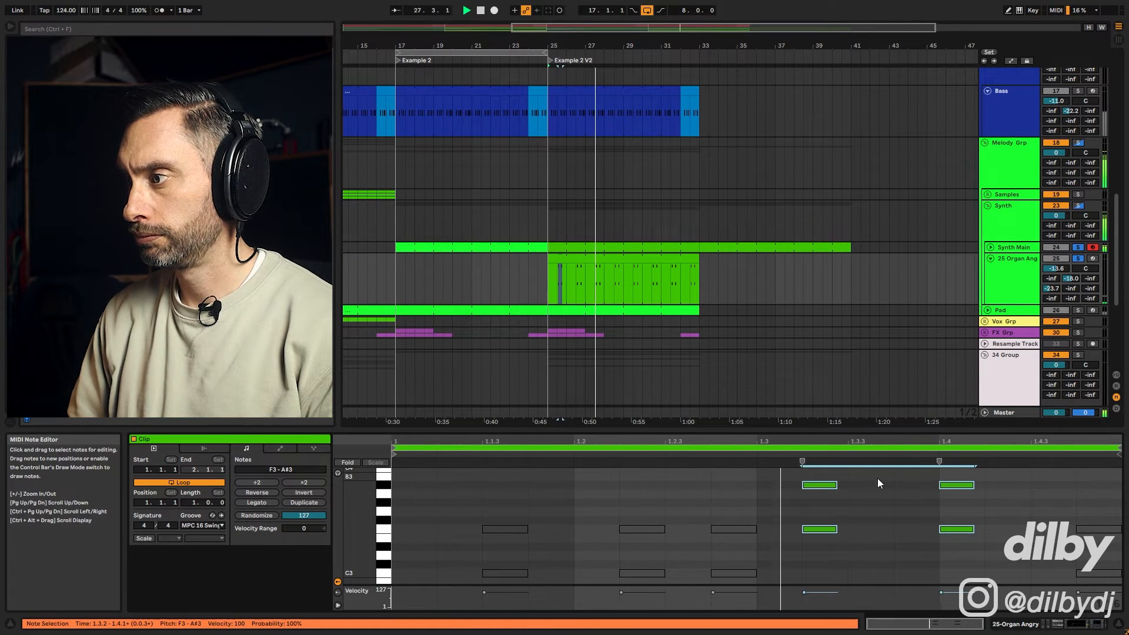
- Unsolo the organ track, deactivate the two A#3 chord notes in Synth Main's Example 2 V2 clip and play the result
click(1077, 260)
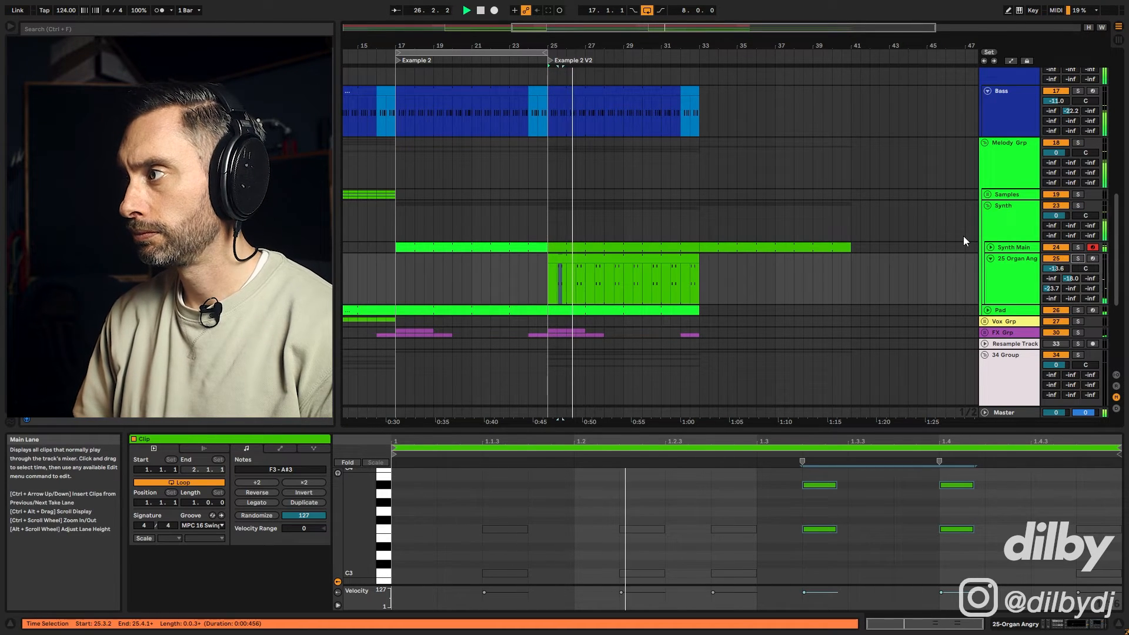
key(space)
click(645, 246)
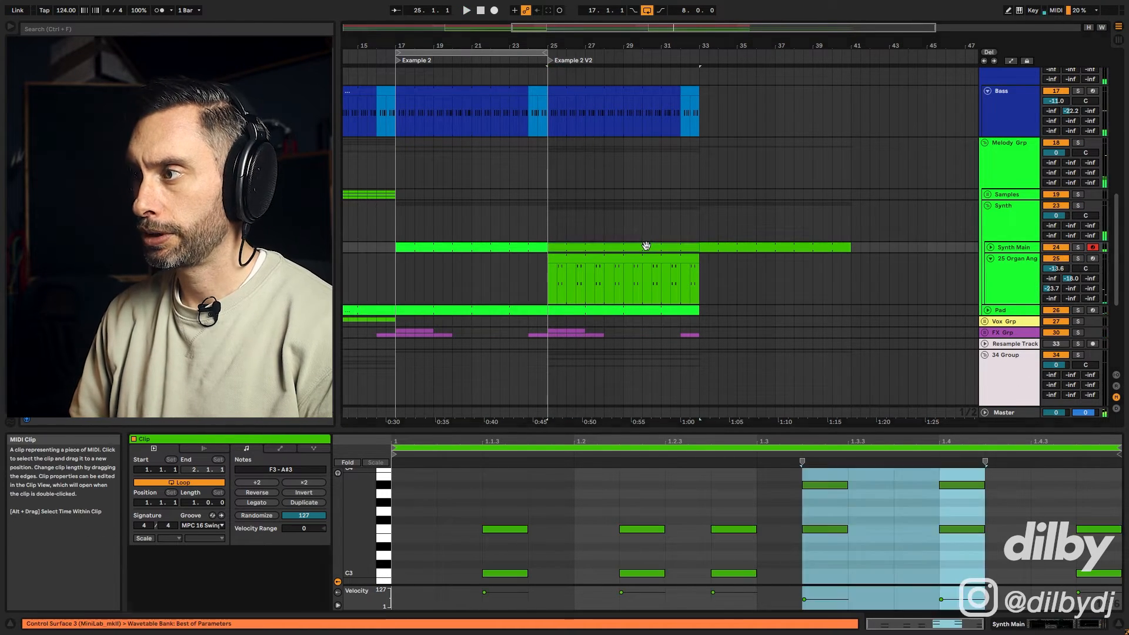
drag(779, 458, 977, 495)
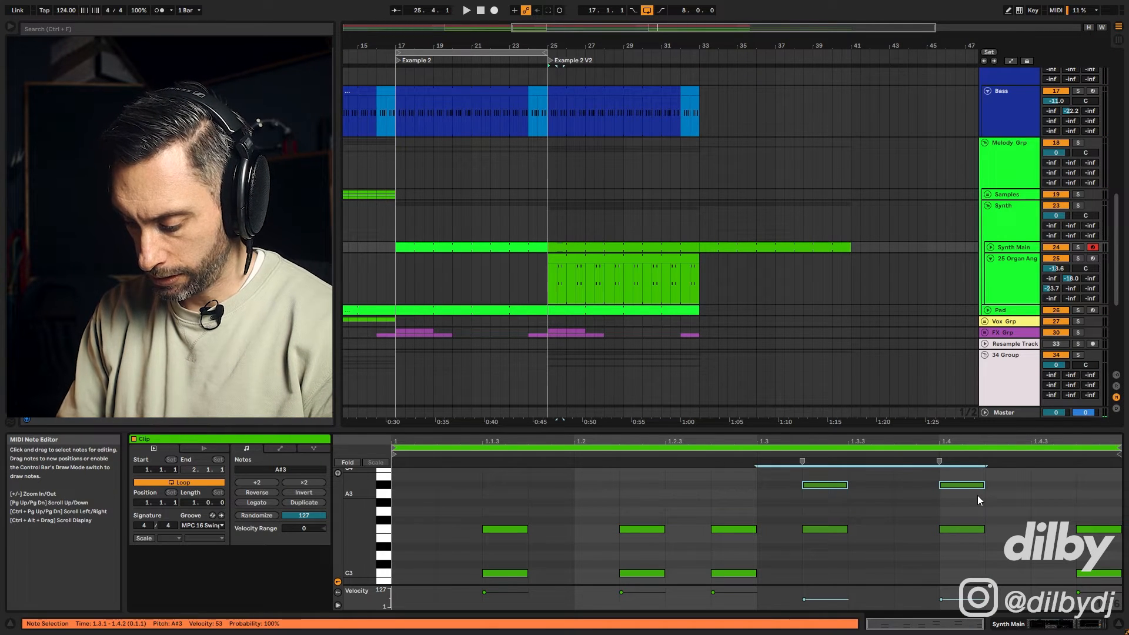
key(0)
key(space)
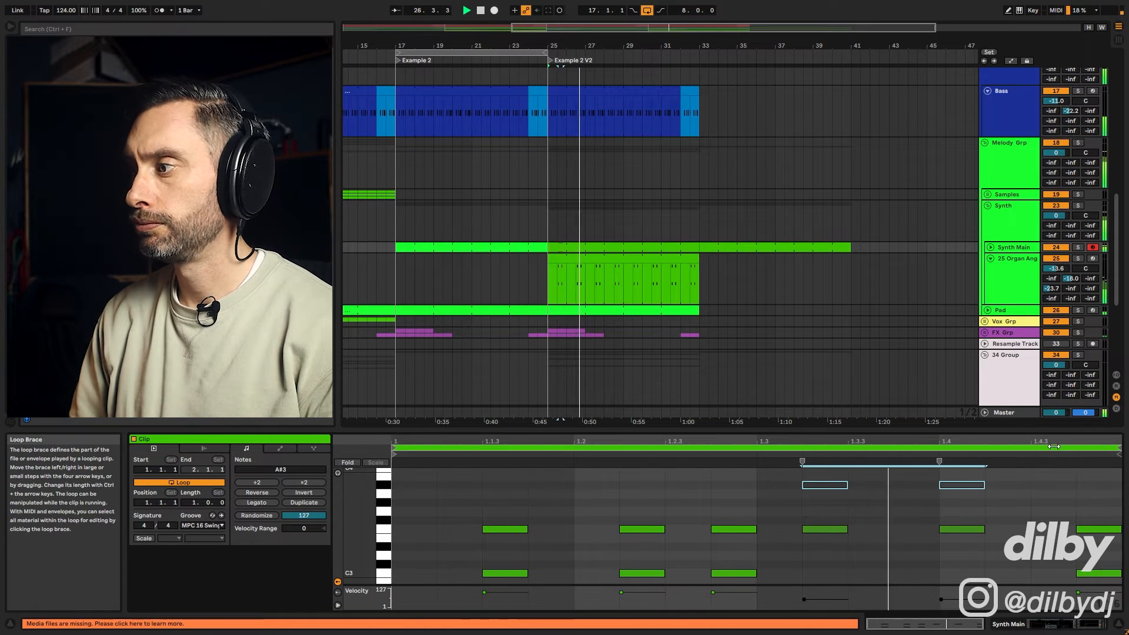
- Raise the velocity of the two F3 chord notes in Synth Main's Example 2 V2 clip to 100 during playback
drag(615, 510, 714, 539)
key(space)
drag(486, 513, 570, 520)
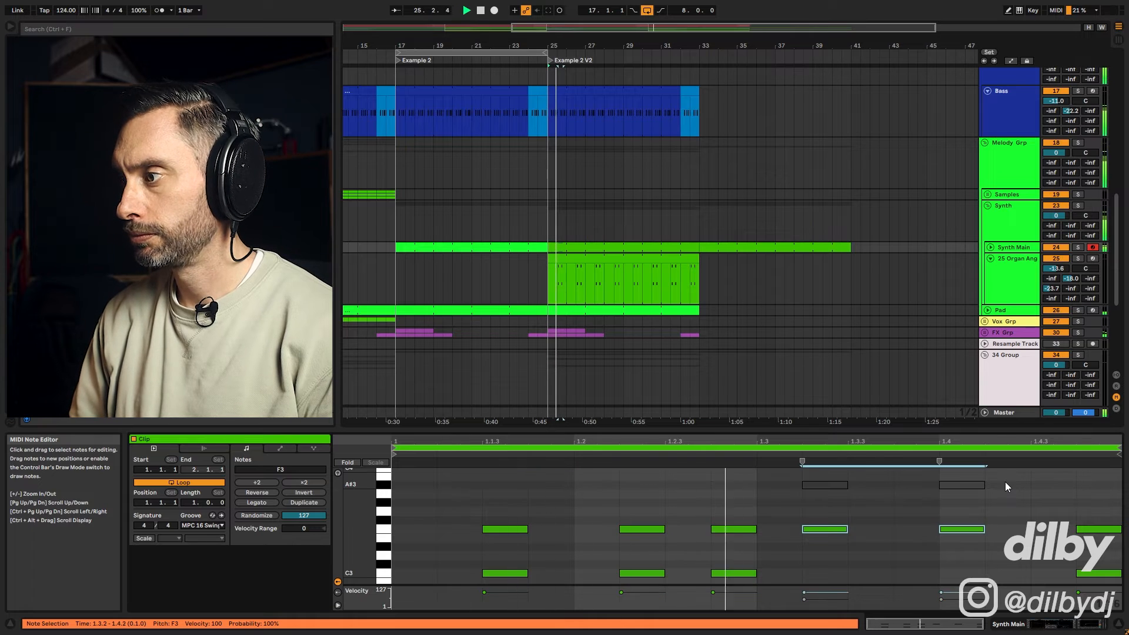
- Lengthen the F3 and A#3 chord notes in the 25-Organ Angry clip slightly and loop the Example 2 V2 section
click(606, 258)
double_click(606, 258)
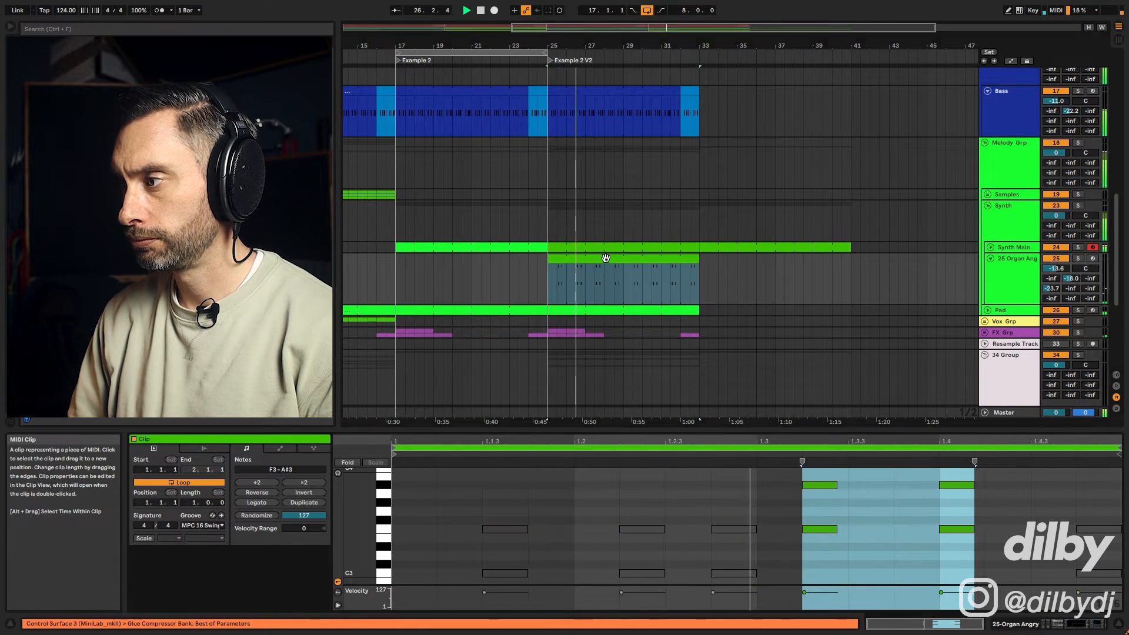
drag(977, 556, 844, 484)
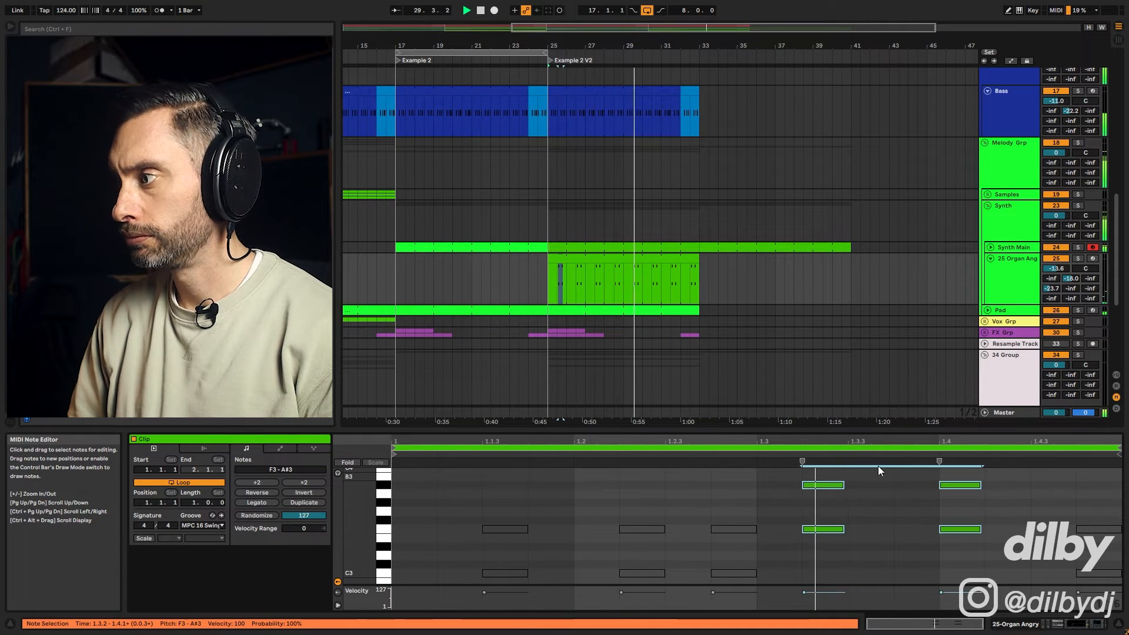
click(684, 257)
key(ctrl+l)
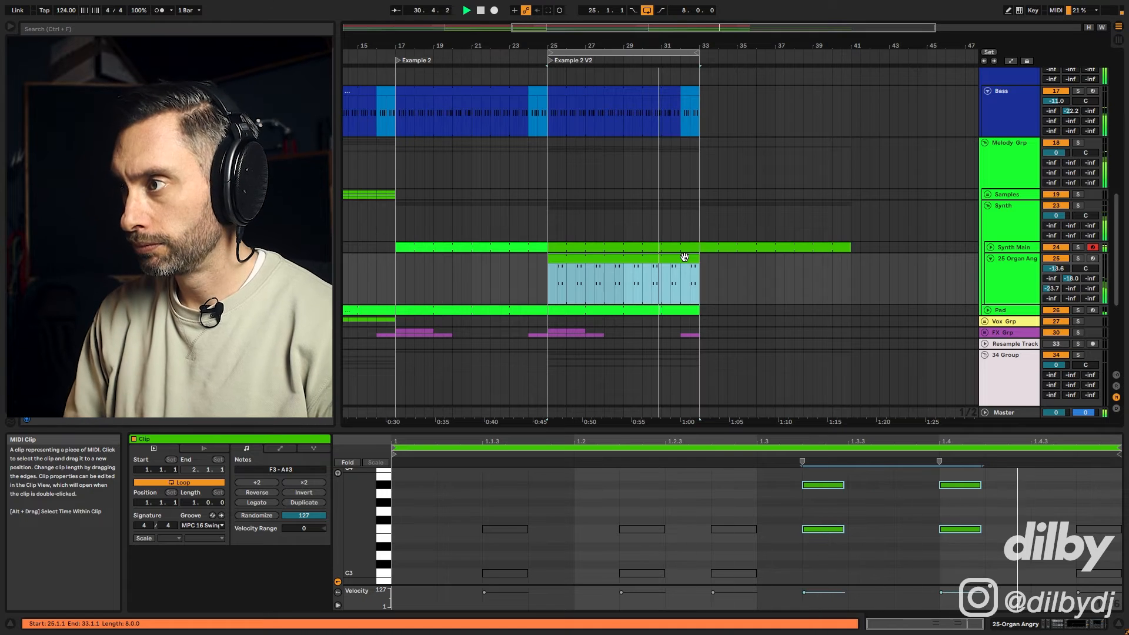
- Set the organ's Release to 5.01 ms and its Glue Compressor to a -24.8 dB threshold with 2.54 dB makeup
click(1013, 265)
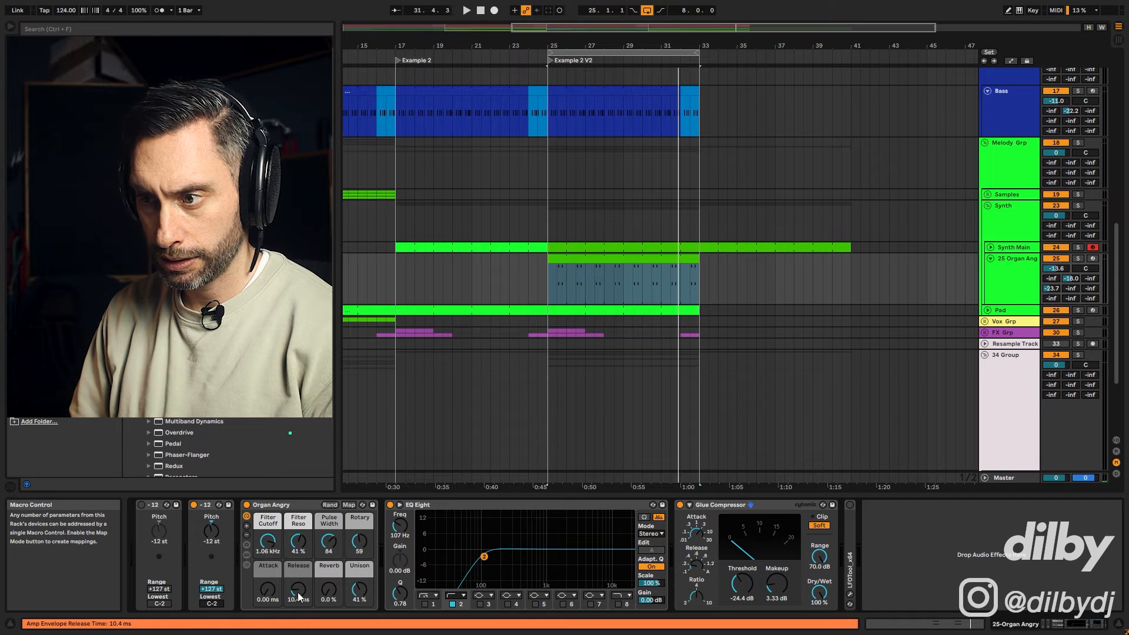
key(space)
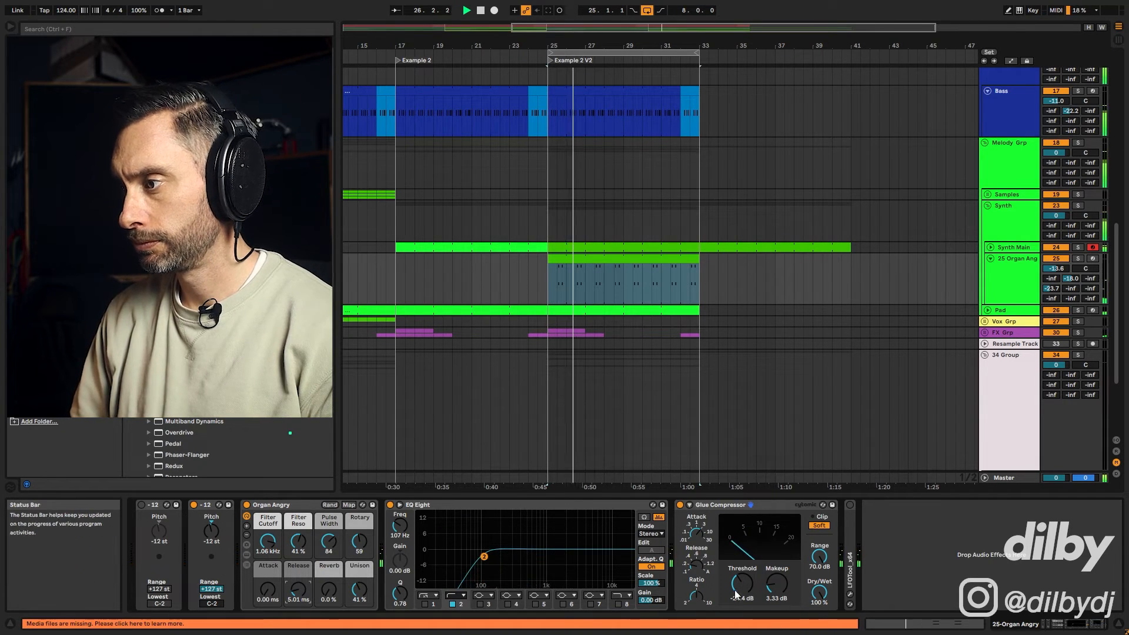
drag(740, 582, 740, 585)
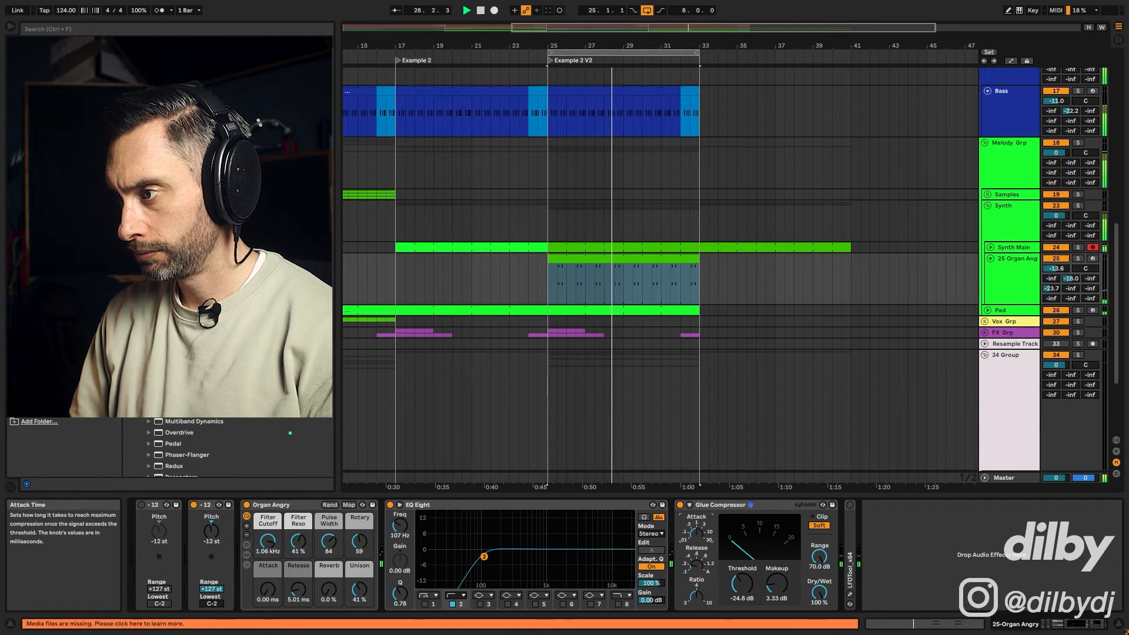
click(702, 540)
click(777, 583)
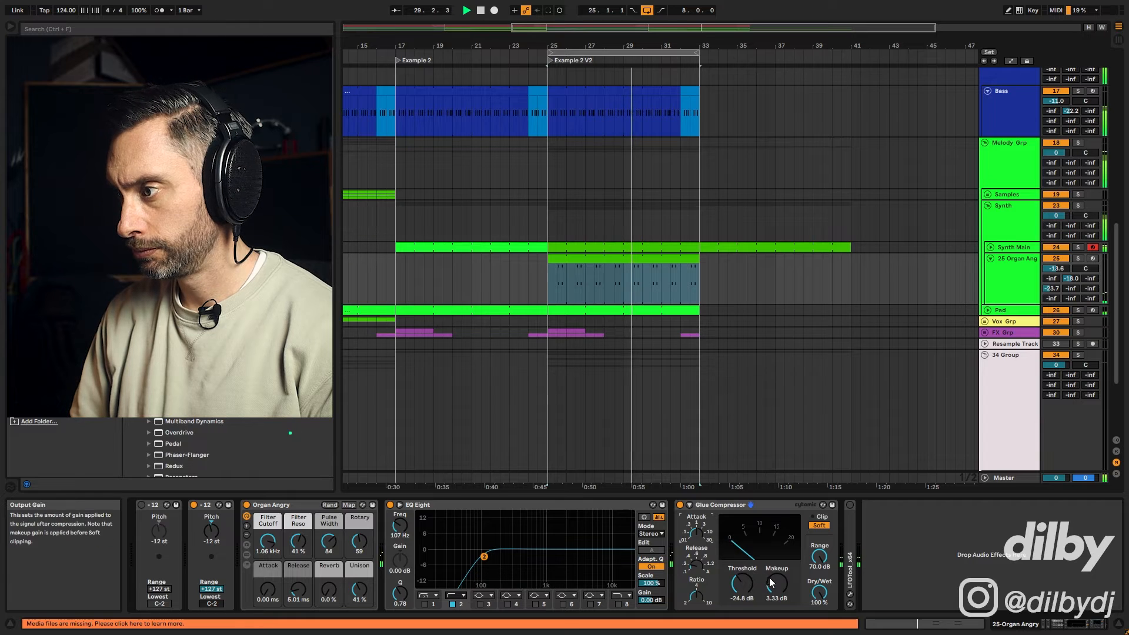
drag(777, 583, 776, 588)
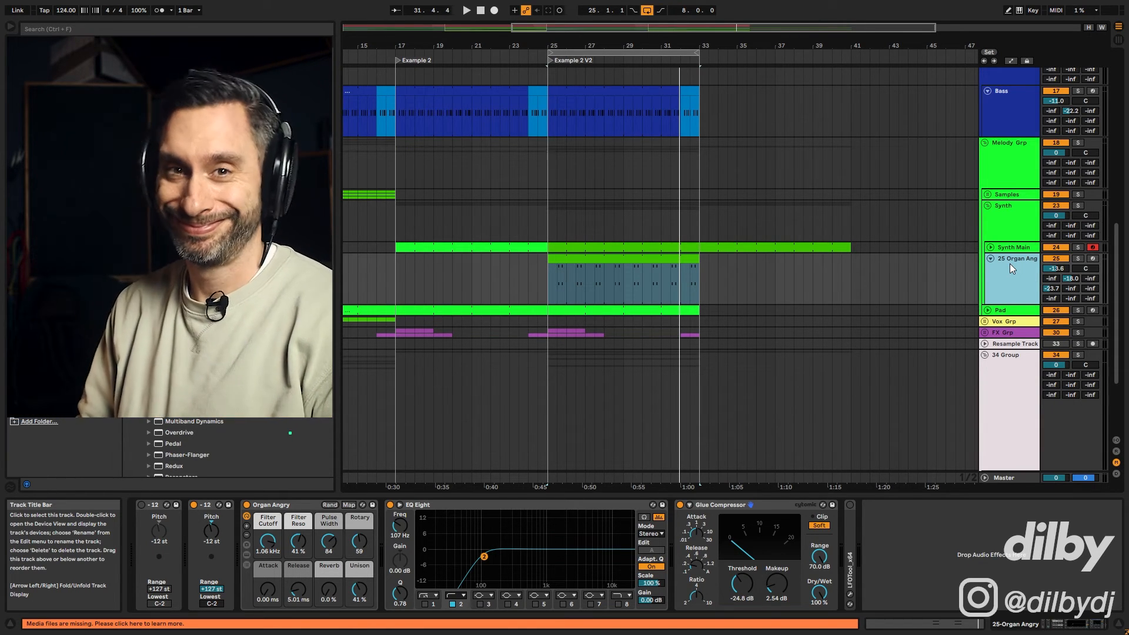
- Fold the 25-Organ Angry track and play the layered melody from bar 23 into the Example 2 V2 section
key(Left)
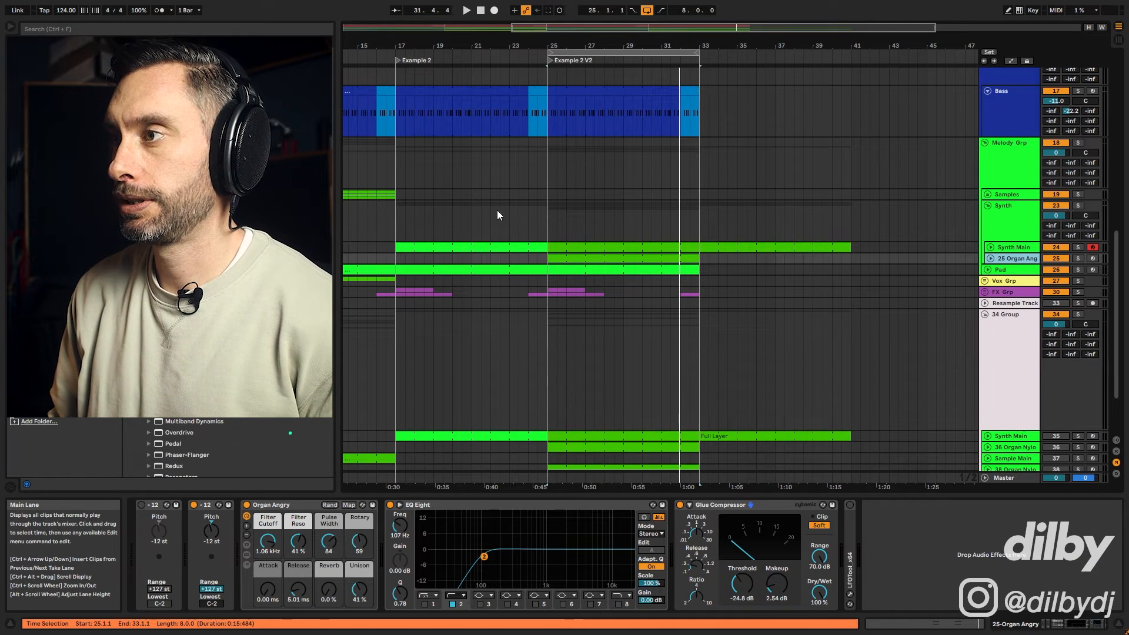
click(524, 230)
key(space)
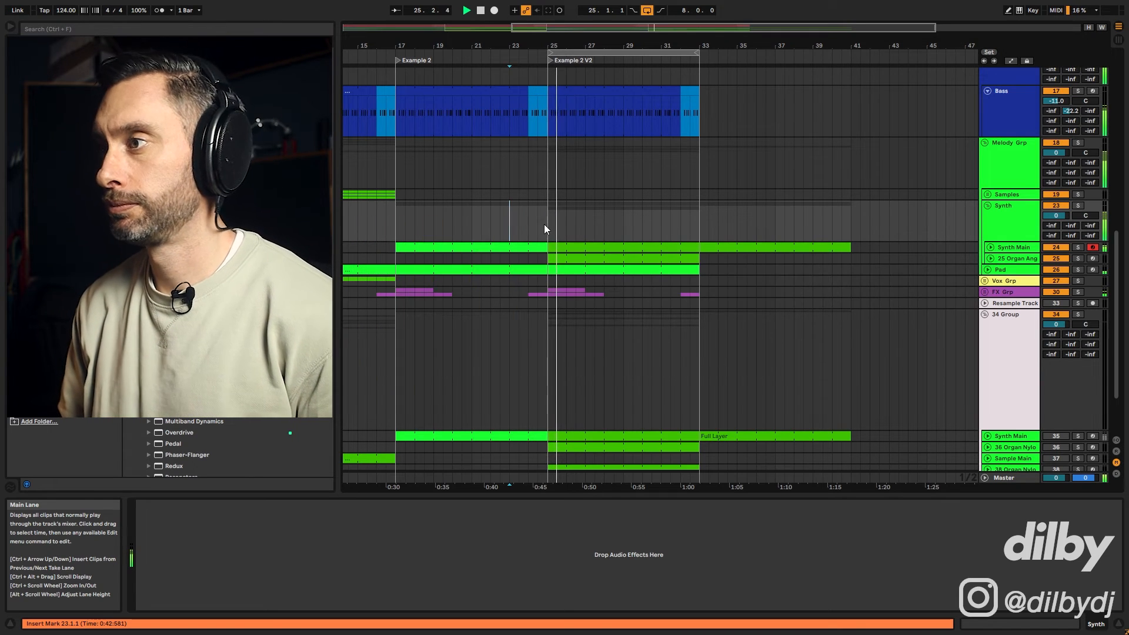
- Unfold the 25-Organ Angry track and raise its volume to -8.6 dB
click(987, 262)
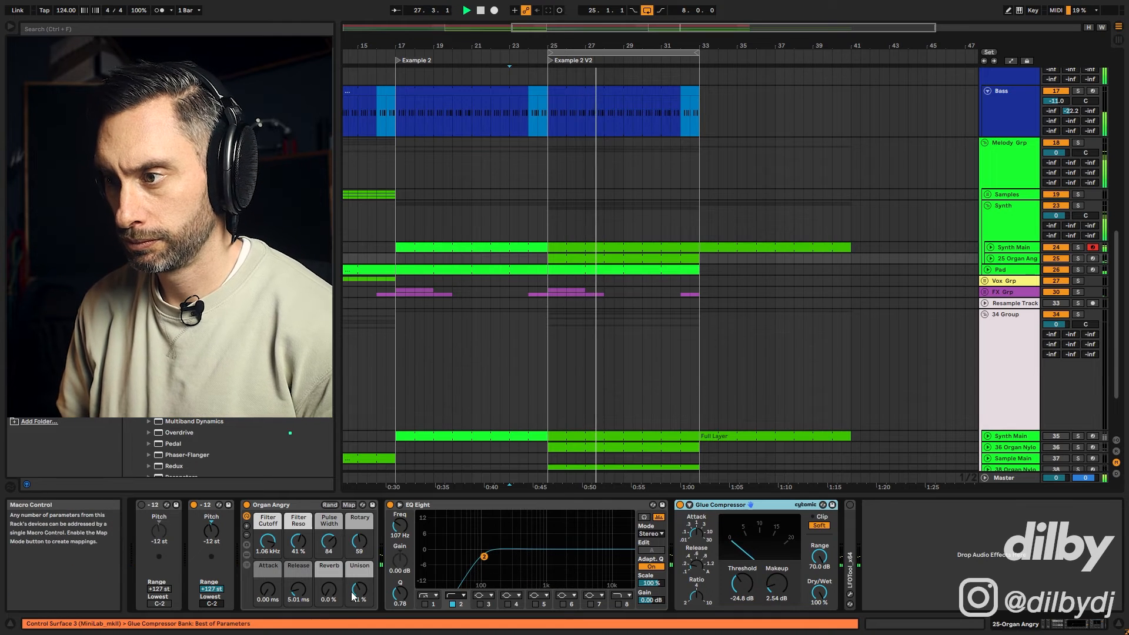
click(990, 258)
click(1059, 267)
key(Up)
key(Up)
key(Up)
key(Up)
key(Up)
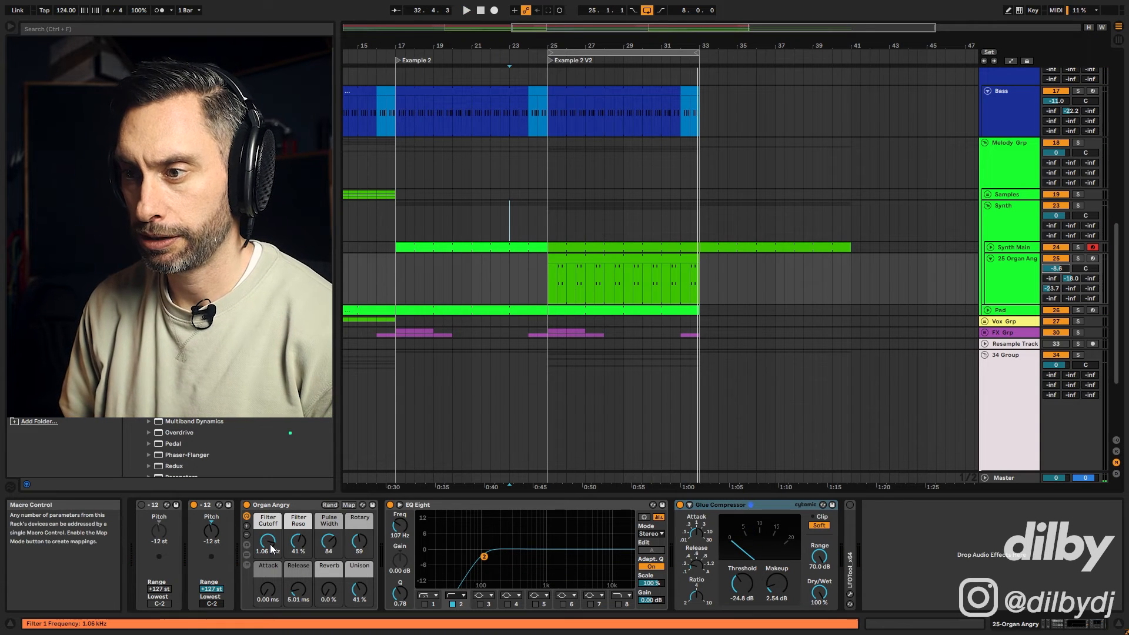
- Set the Organ Angry Filter Cutoff to 673 Hz and Filter Reso to 38 % while playing the section
drag(270, 548, 269, 559)
key(space)
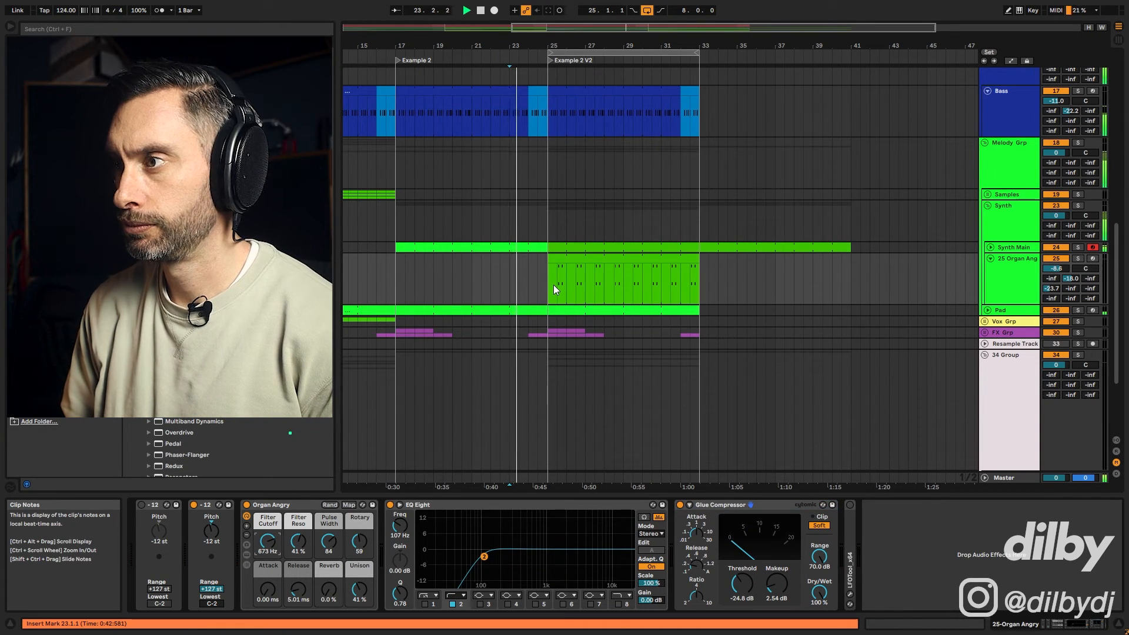
mouse_move(272, 545)
mouse_down()
mouse_move(296, 546)
mouse_move(278, 535)
mouse_up()
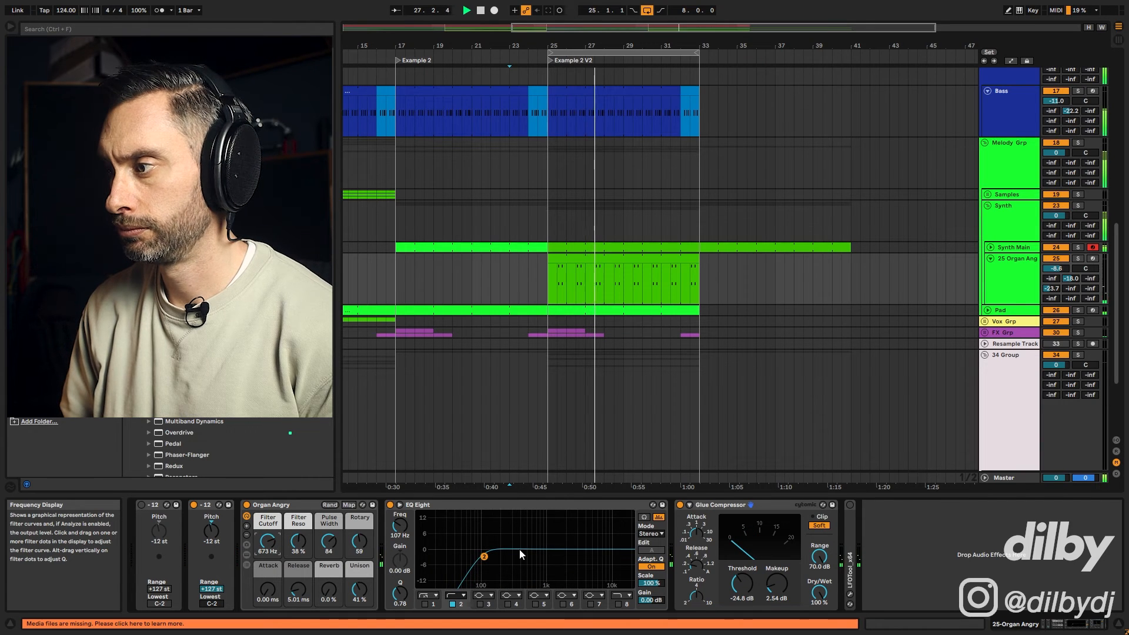
- Lower the organ's EQ Eight low-cut frequency to 77.4 Hz and raise the organ track's volume to -8.2 dB
drag(486, 554, 475, 556)
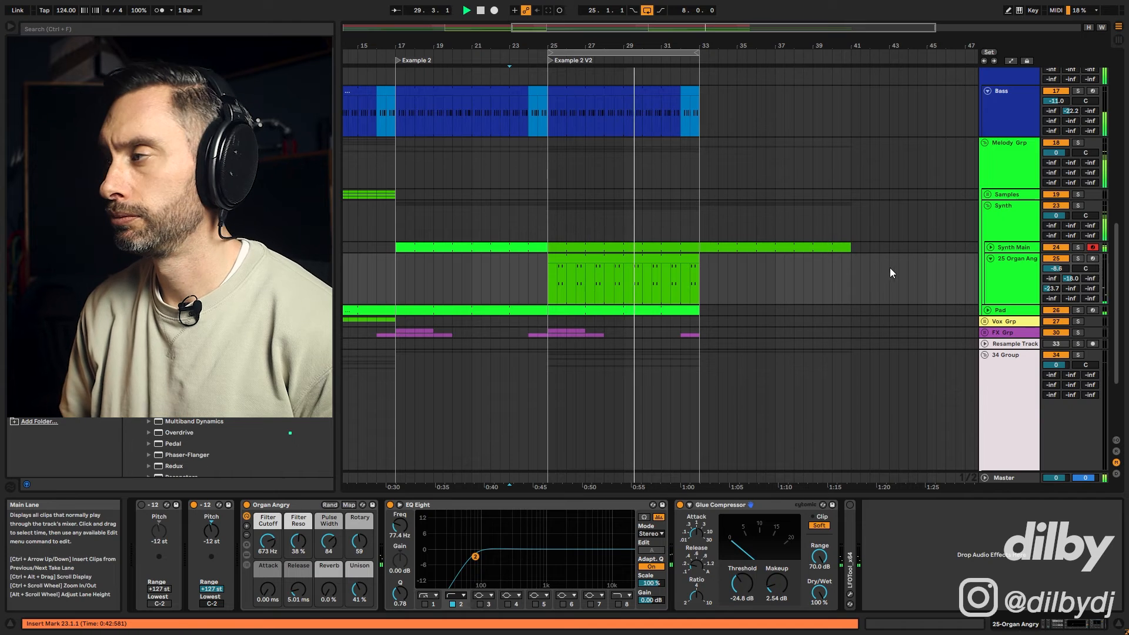
drag(1058, 269, 1059, 267)
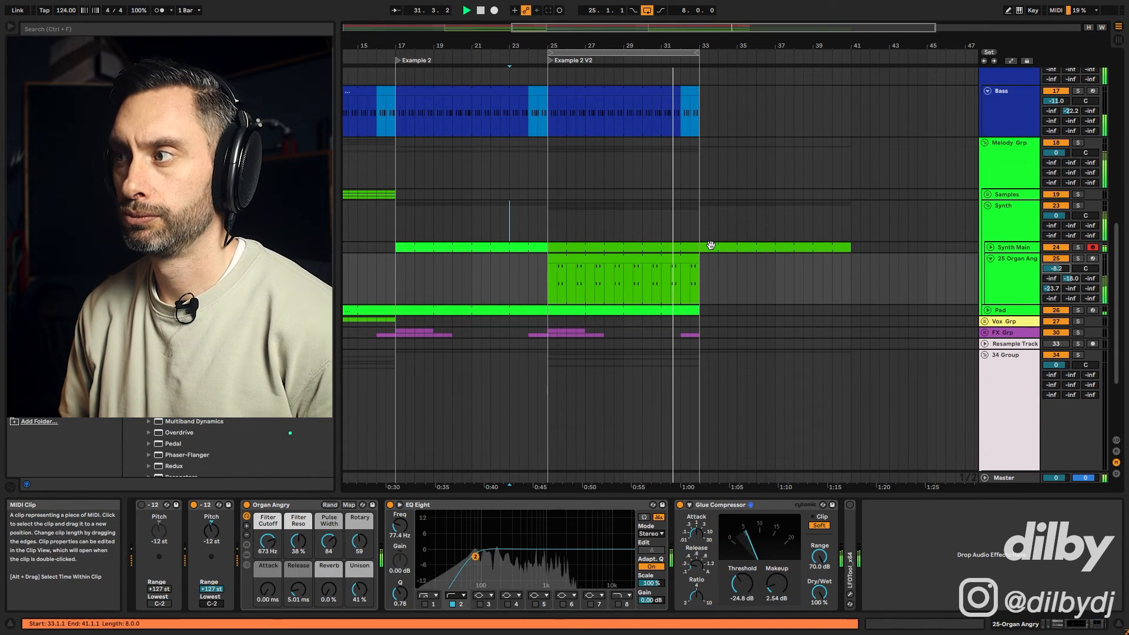
key(space)
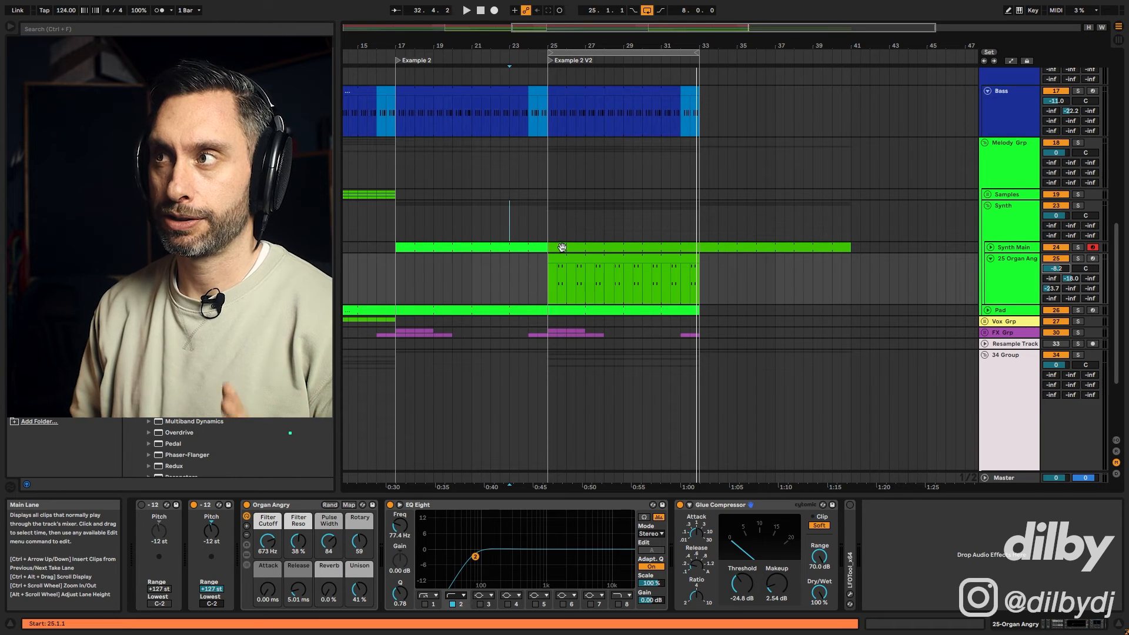
- Solo Synth Main and play its original Example 2 part from bar 17, ending with the 25-Organ Angry clip selected
click(529, 248)
click(1078, 248)
key(space)
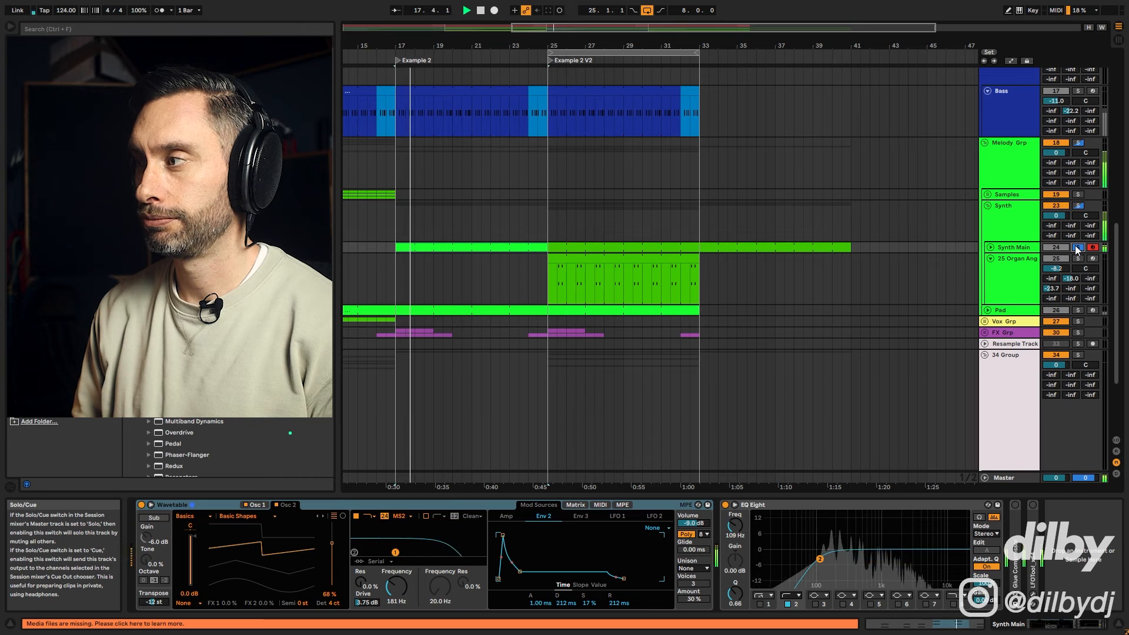
key(space)
click(574, 261)
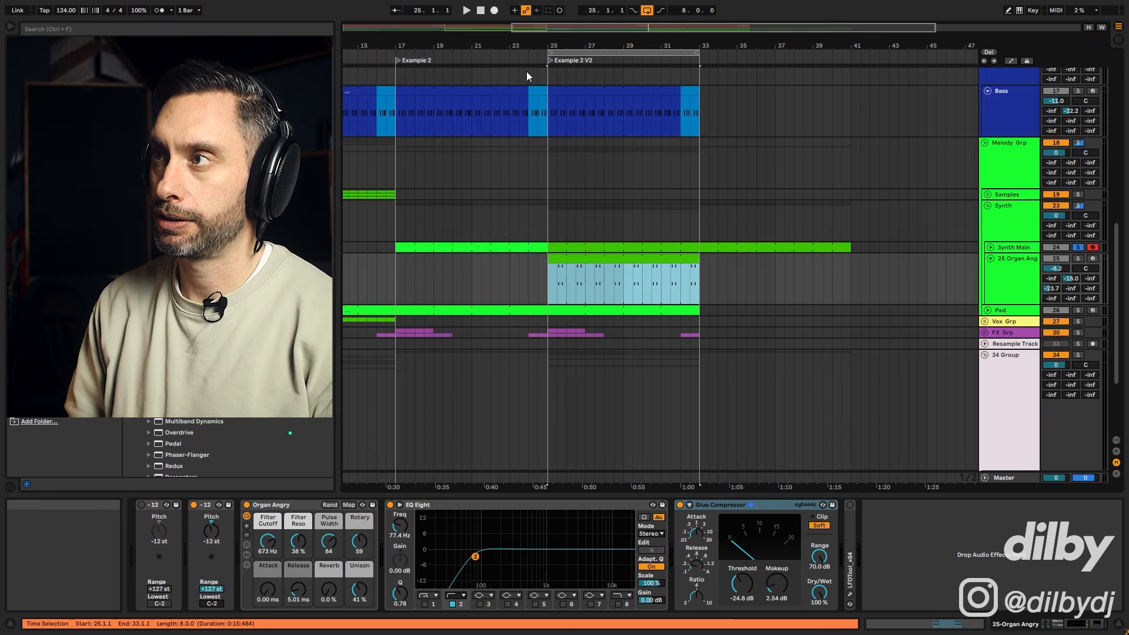
- Review all four examples across the arrangement, including the drum tracks, and select the bass clip under Example 2
drag(491, 27, 491, 31)
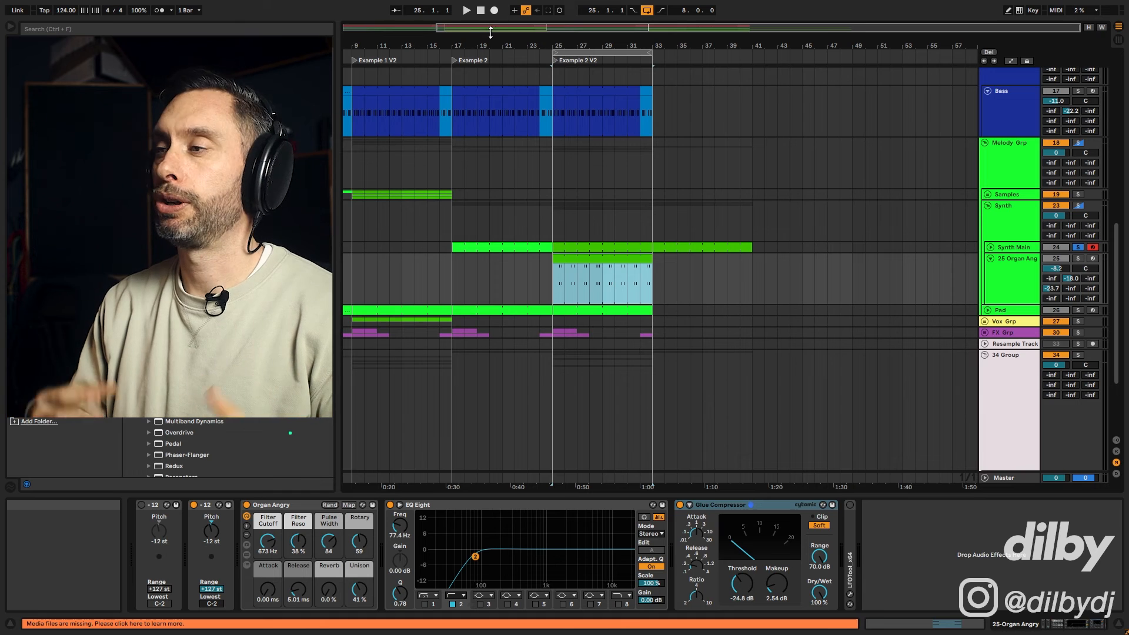
drag(490, 32, 431, 30)
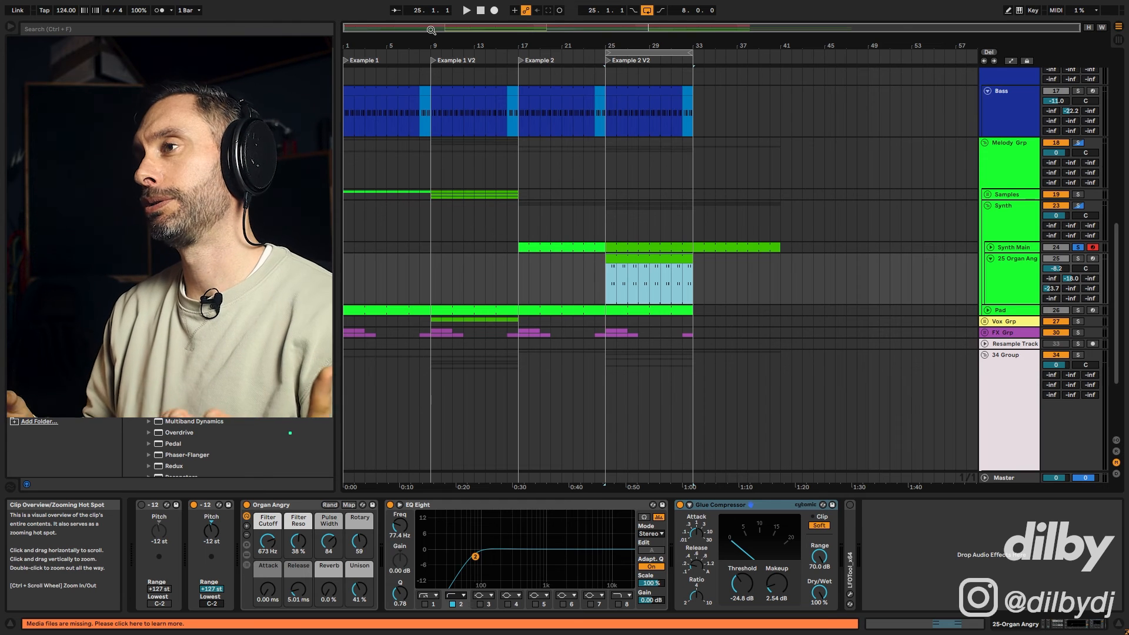
scroll(630, 196, up, 6)
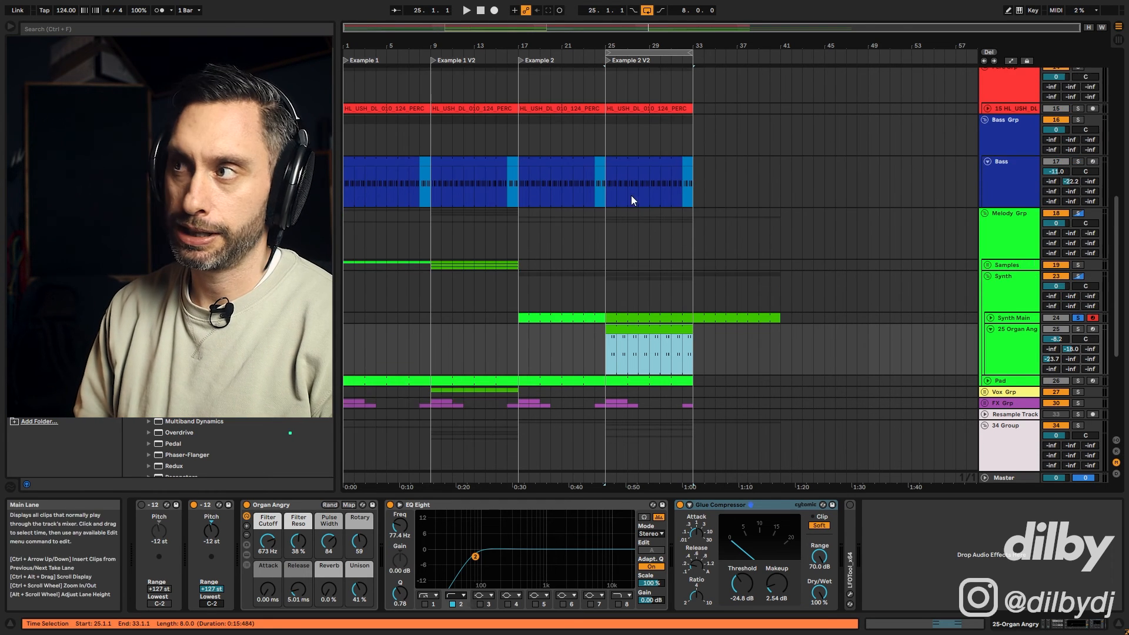
scroll(665, 175, up, 6)
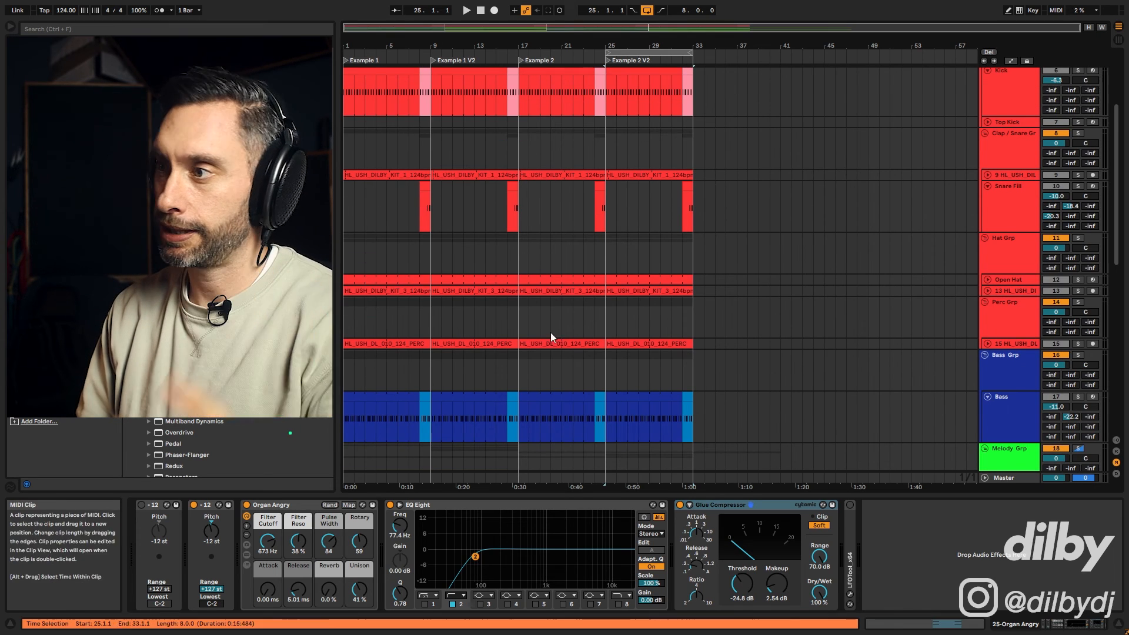
scroll(550, 329, down, 2)
click(551, 348)
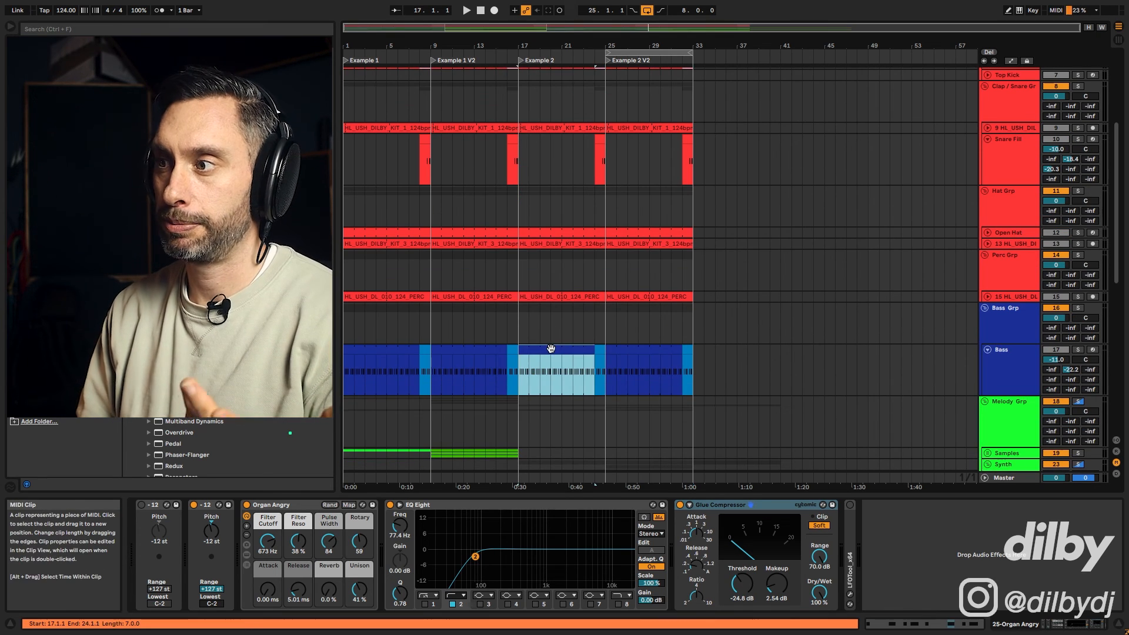